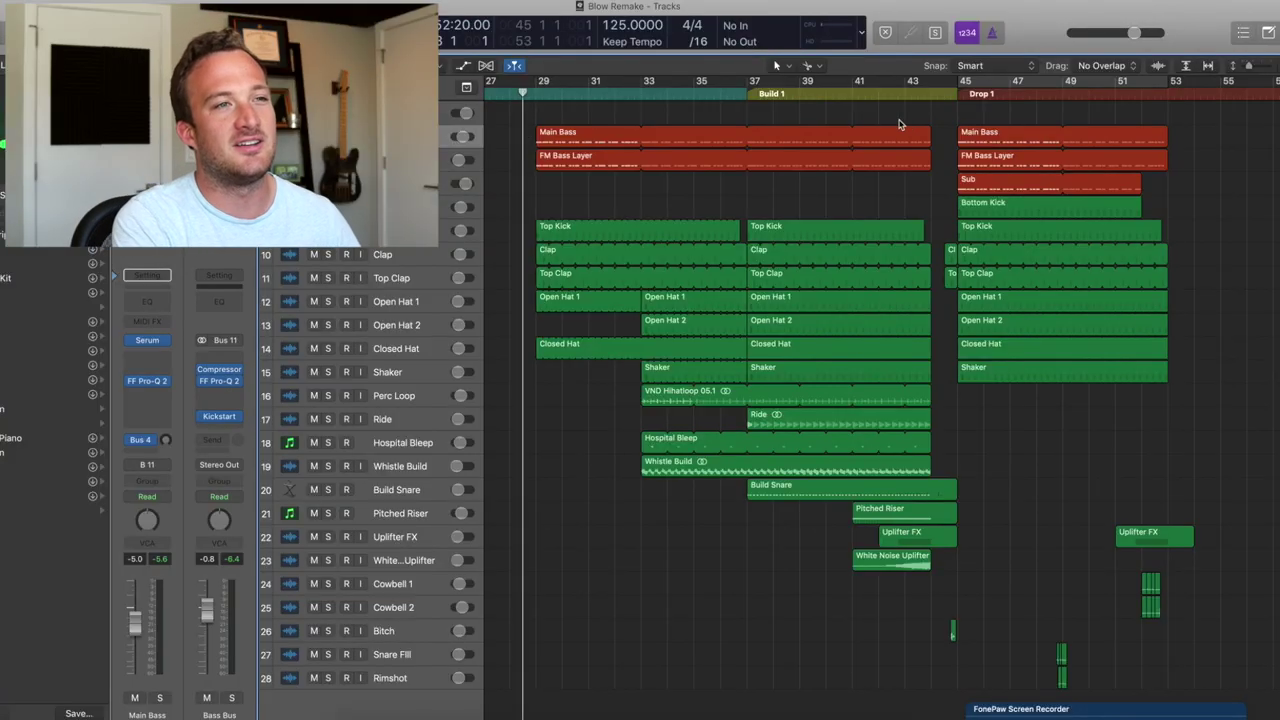
Start playback from just before bar 45, the Drop 1 section.
click(945, 120)
key(space)
Enlarge the track rows, solo Main Bass and loop-play its Drop 1 region.
double_click(968, 136)
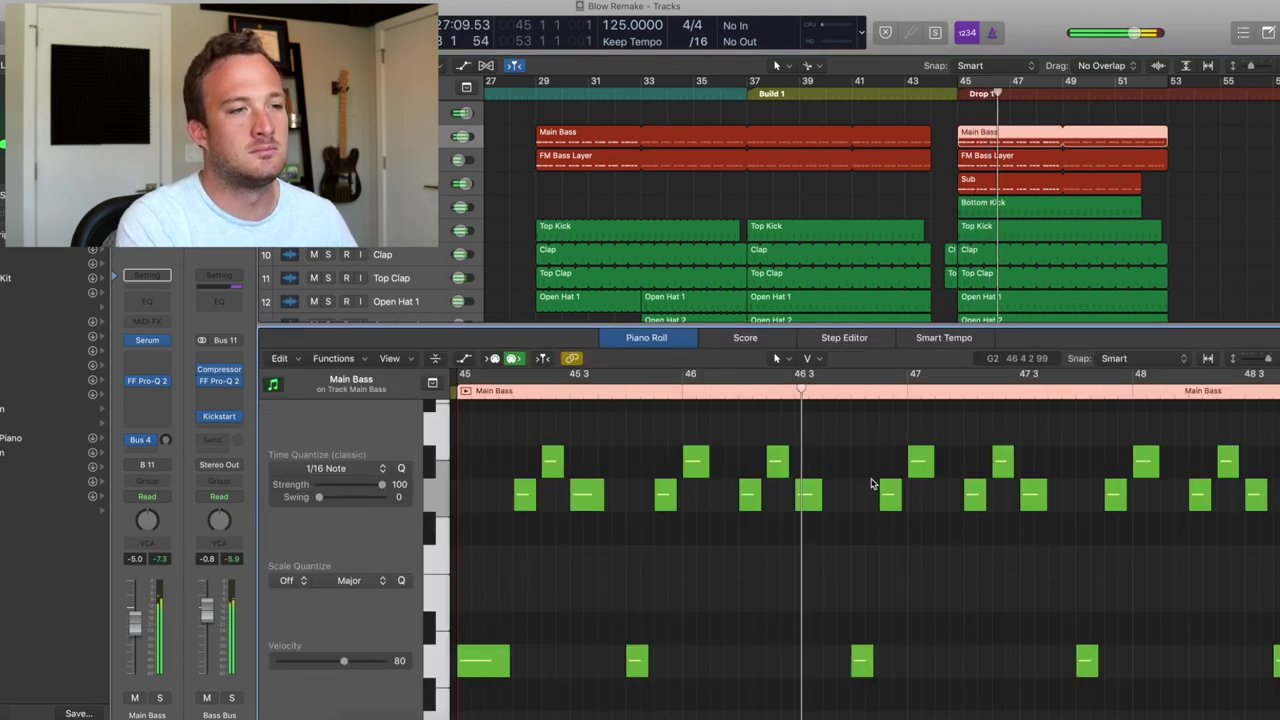
key(e)
scroll(923, 208, up, 4)
drag(1245, 63, 1256, 65)
key(s)
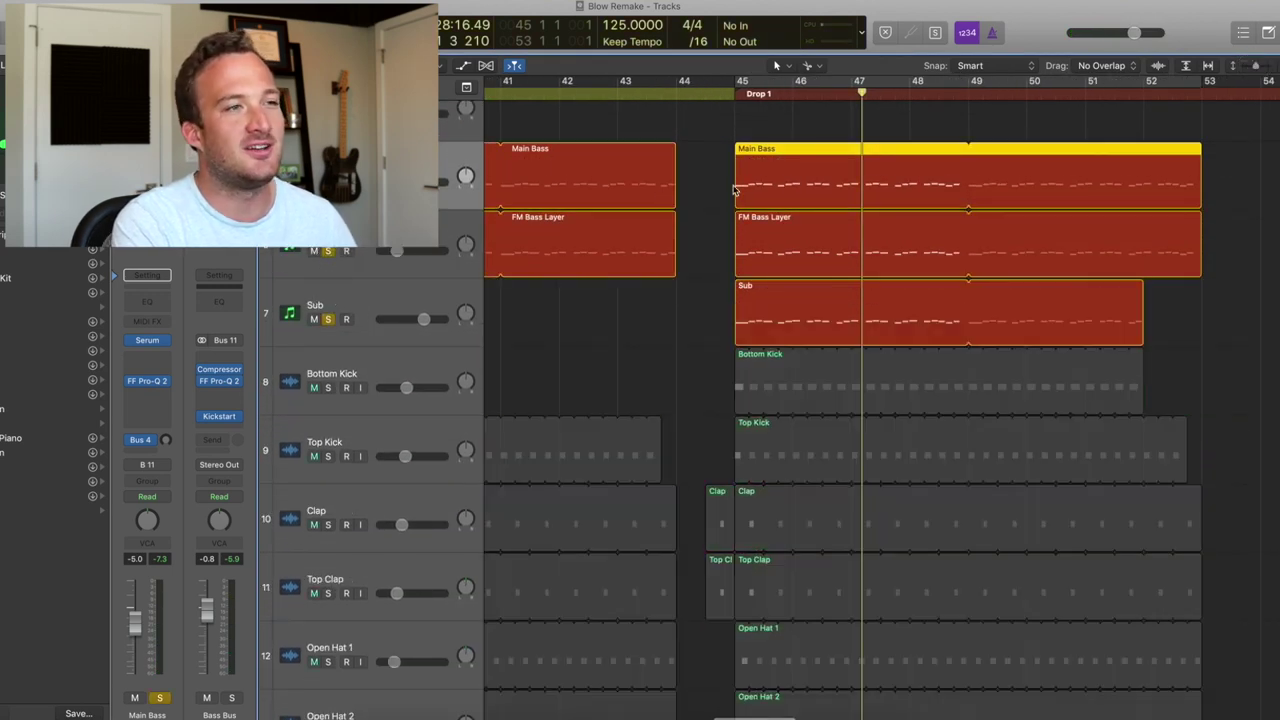
double_click(783, 172)
click(762, 86)
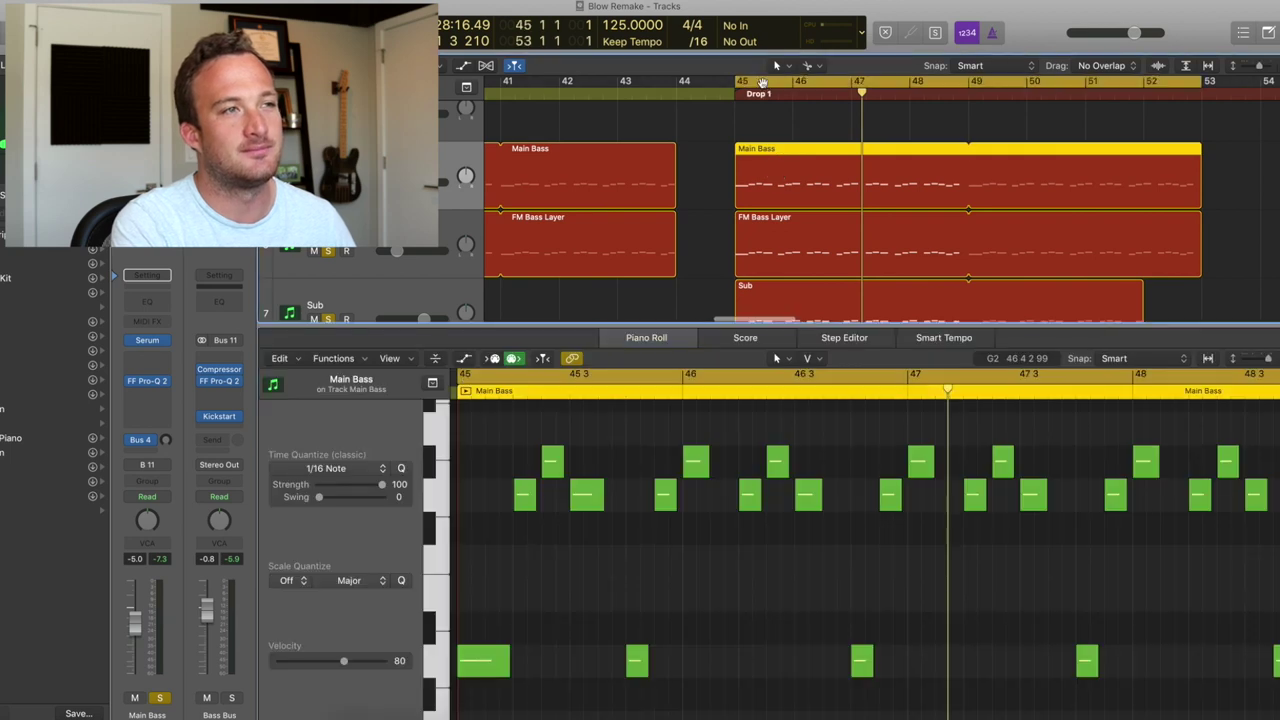
key(space)
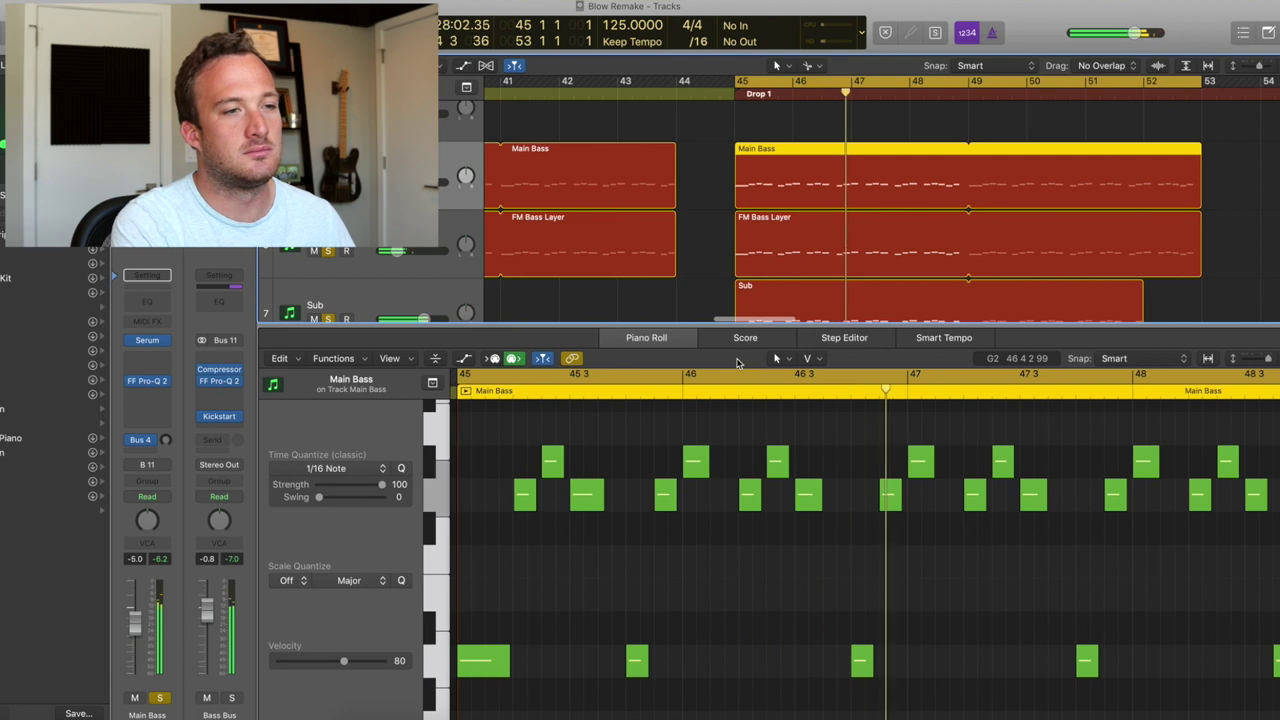
Audition Main Bass, then FM Bass Layer, then Sub, each soloed.
alt+click(328, 182)
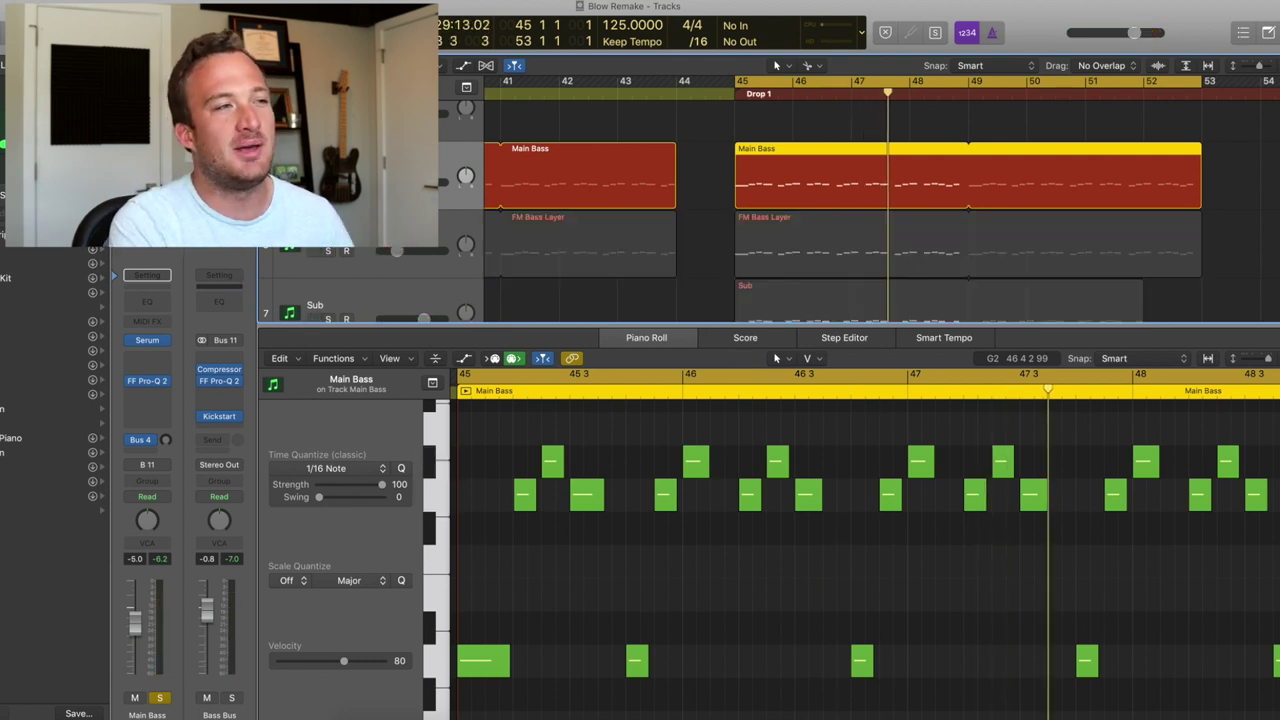
key(space)
key(space)
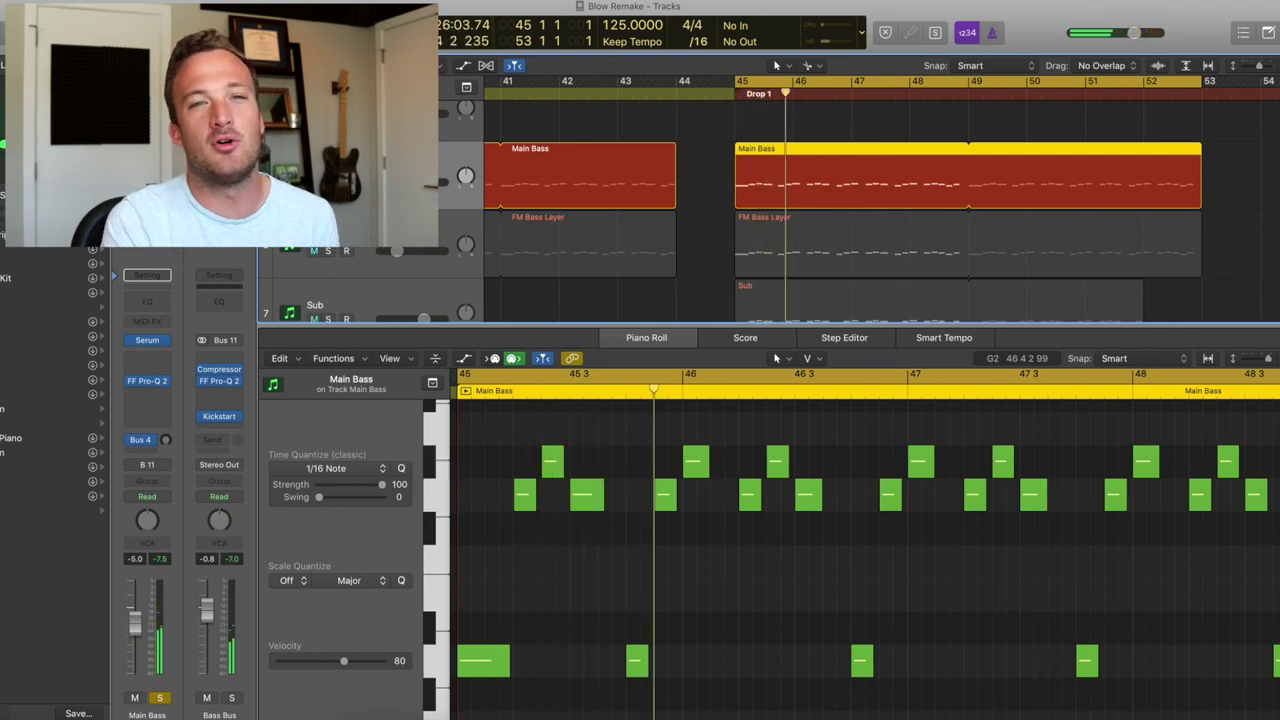
alt+click(328, 251)
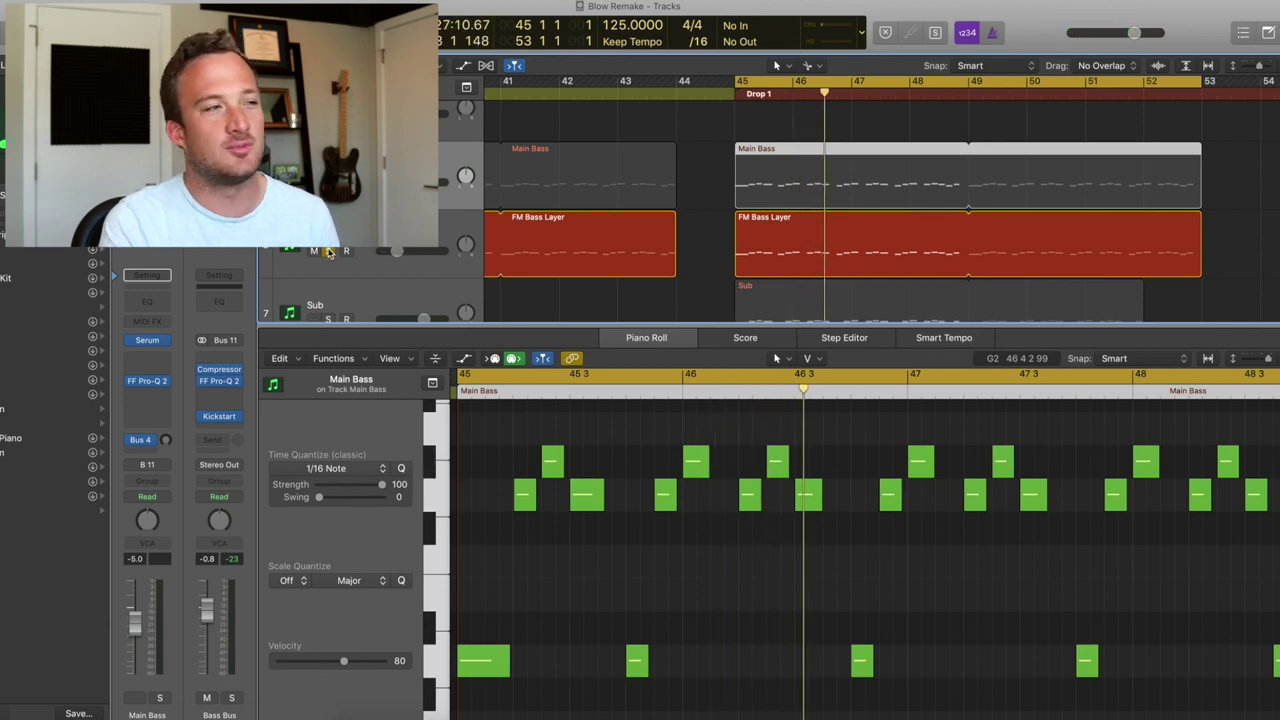
scroll(330, 252, down, 1)
click(328, 302)
Open the Sub track's Pro-Q 2 EQ, then Main Bass's Serum synth.
scroll(340, 285, down, 1)
click(340, 285)
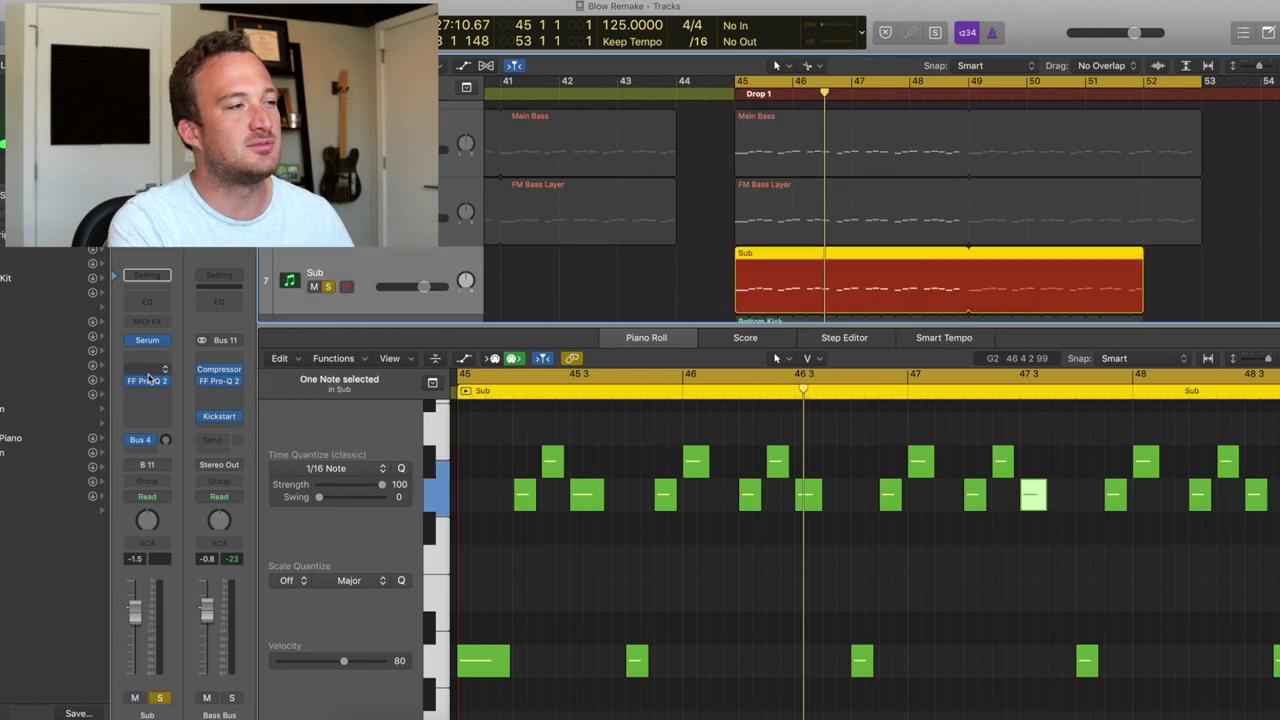
click(147, 381)
drag(14, 30, 640, 175)
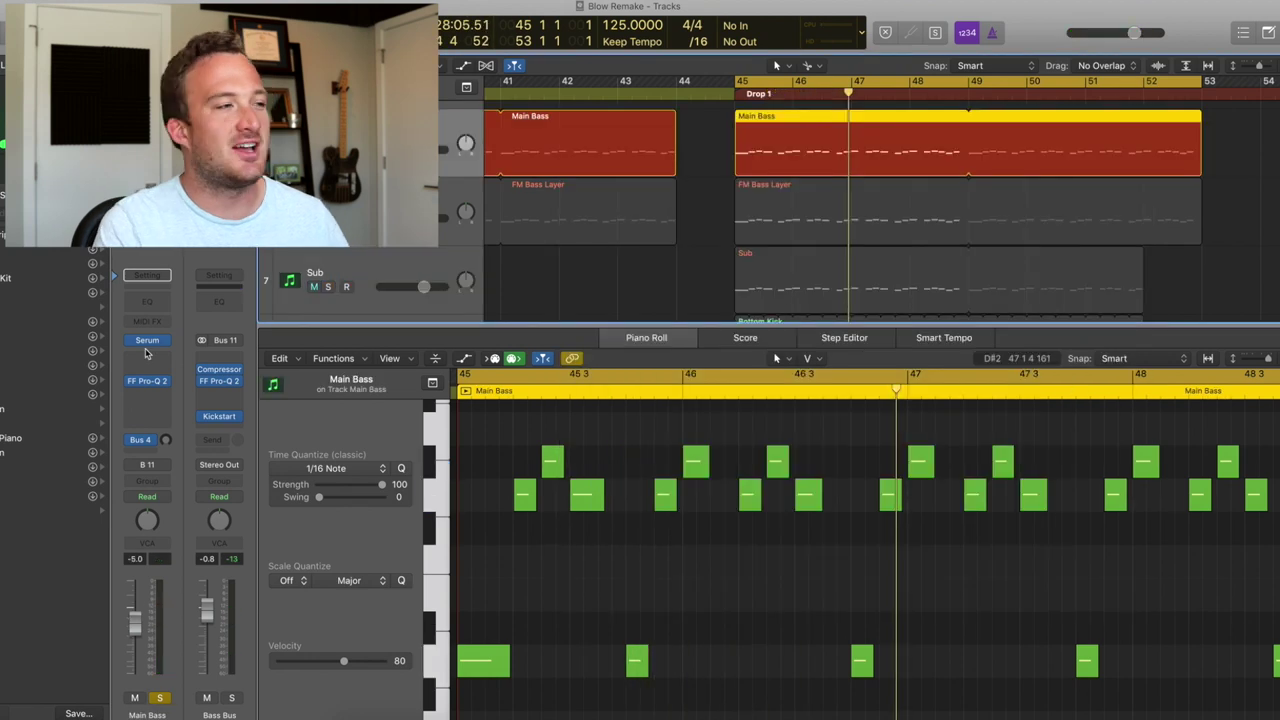
click(147, 341)
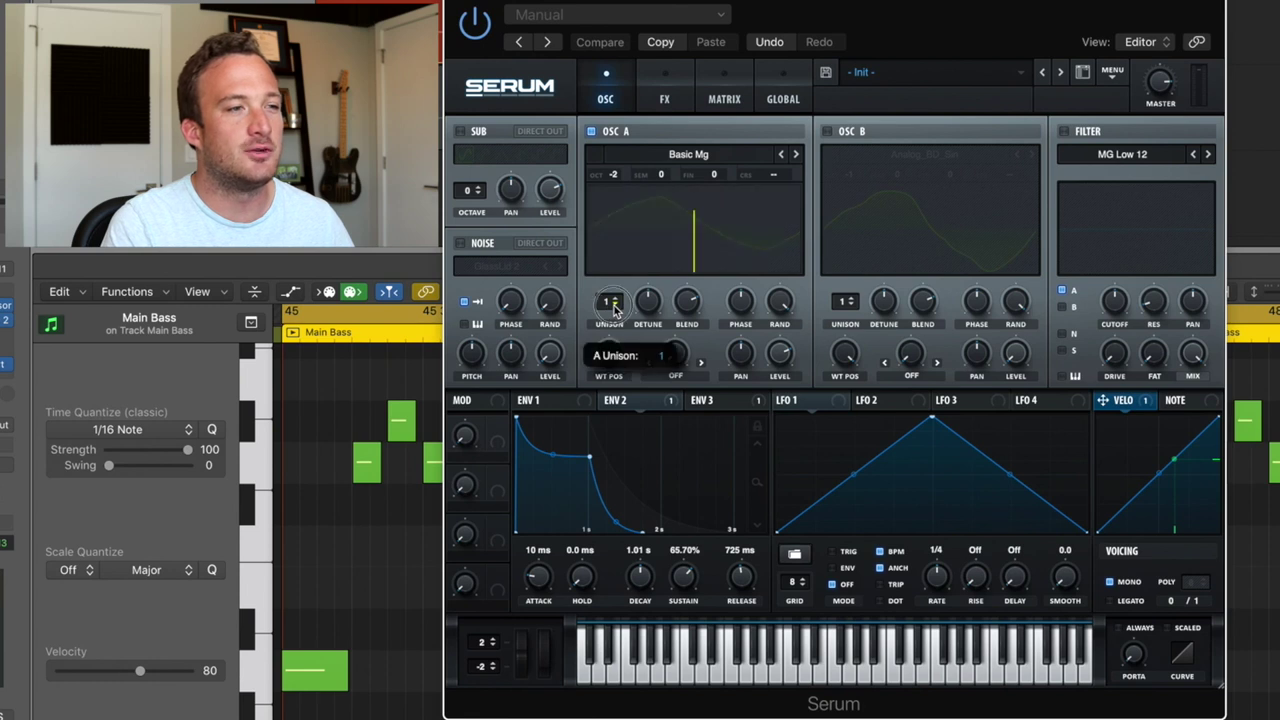
drag(615, 362, 606, 406)
click(541, 400)
click(640, 402)
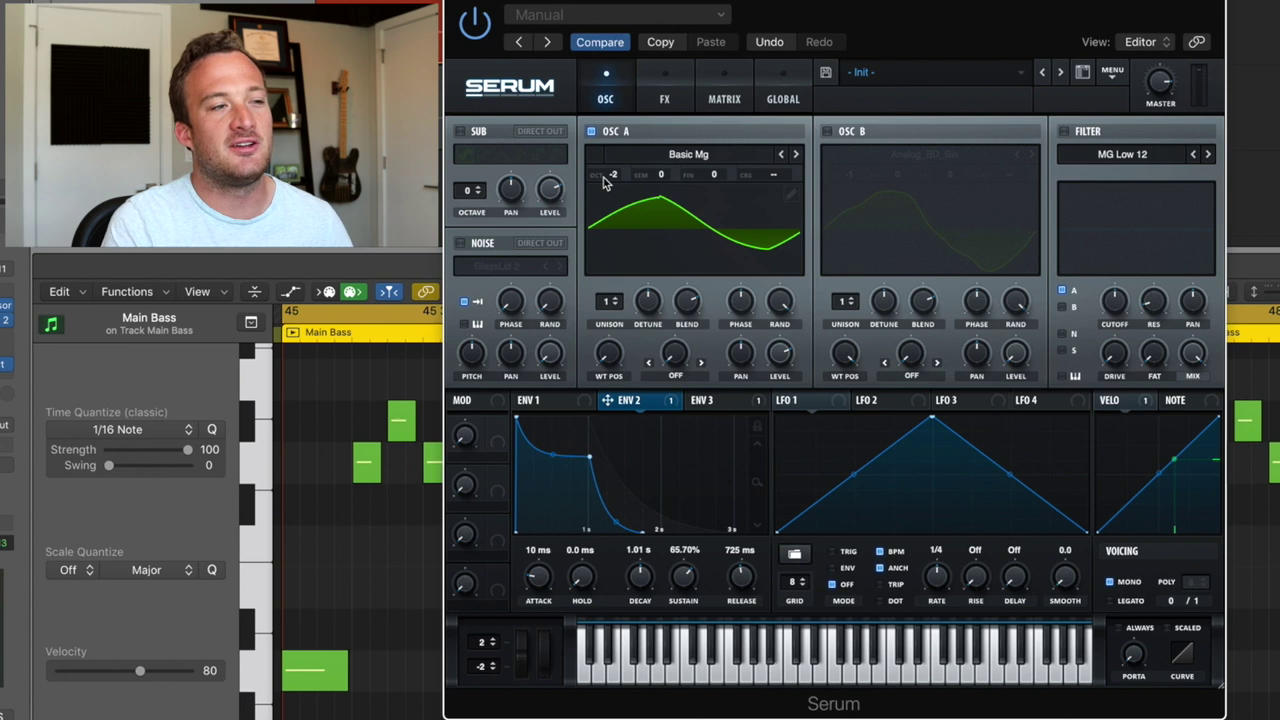
Enable Distortion, Chorus, EQ and Filter in Serum's effects rack for the Main Bass.
click(665, 99)
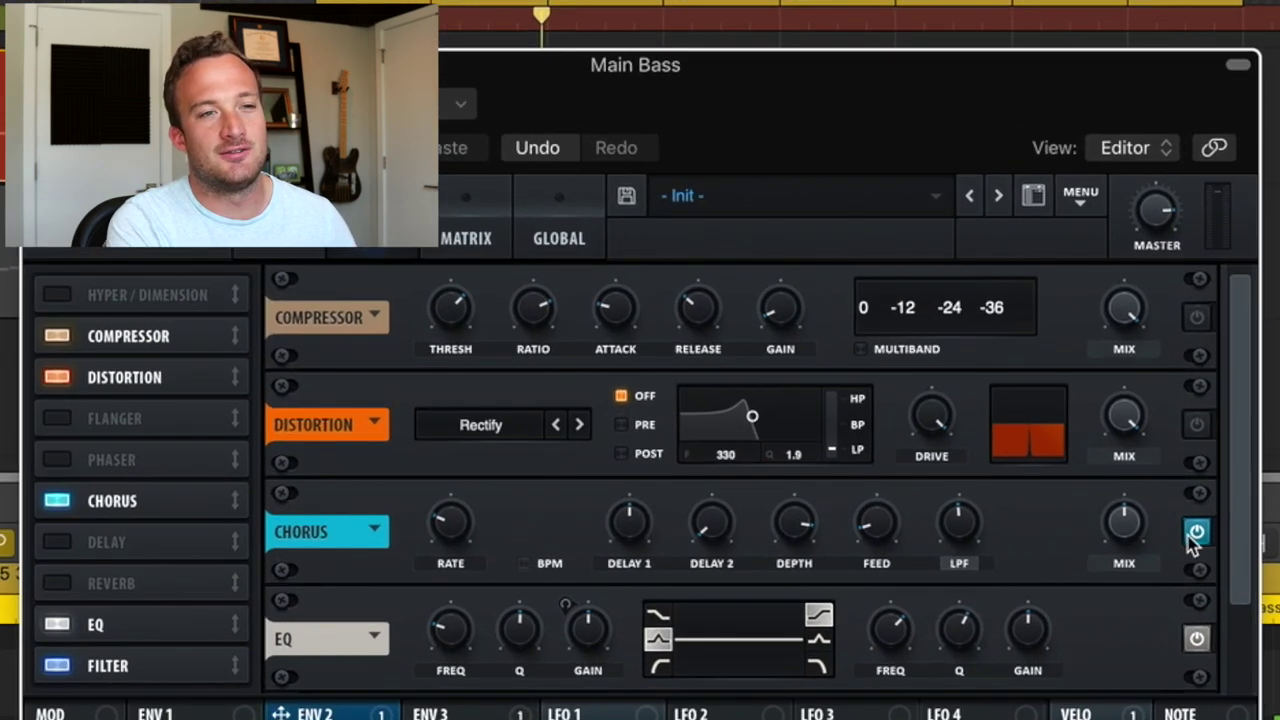
scroll(1196, 638, down, 2)
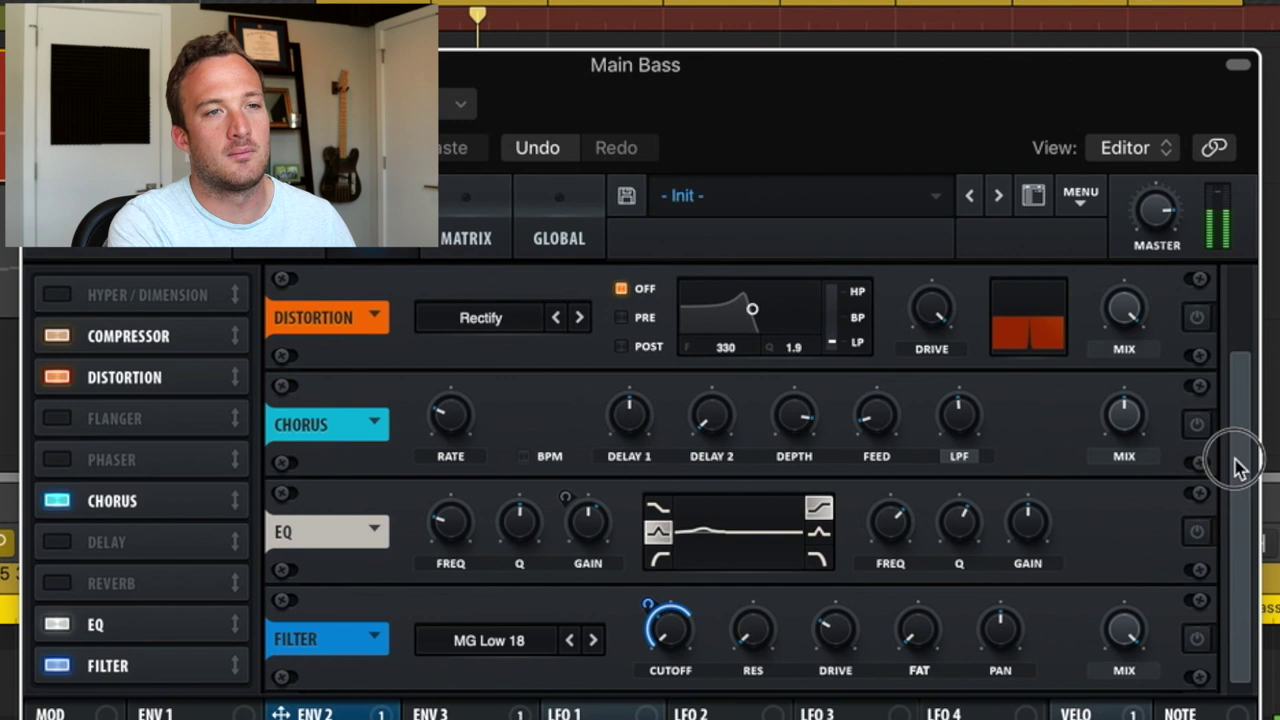
scroll(1234, 443, up, 2)
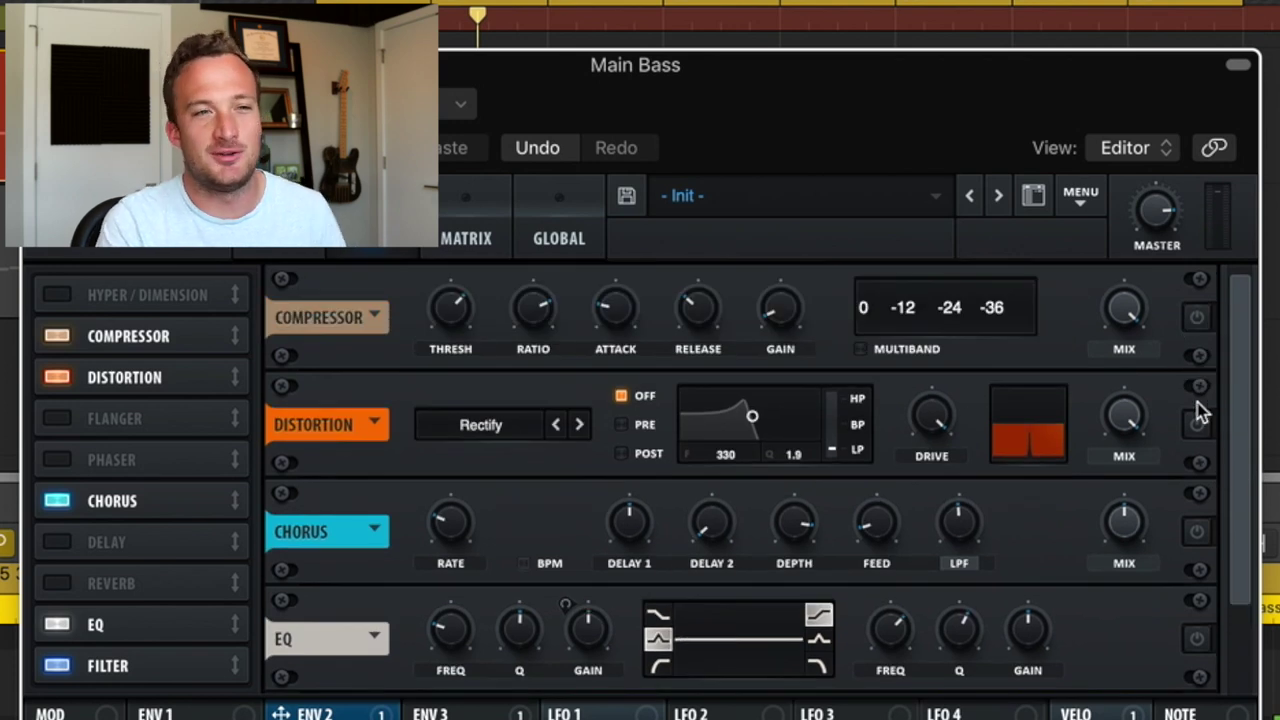
click(1197, 422)
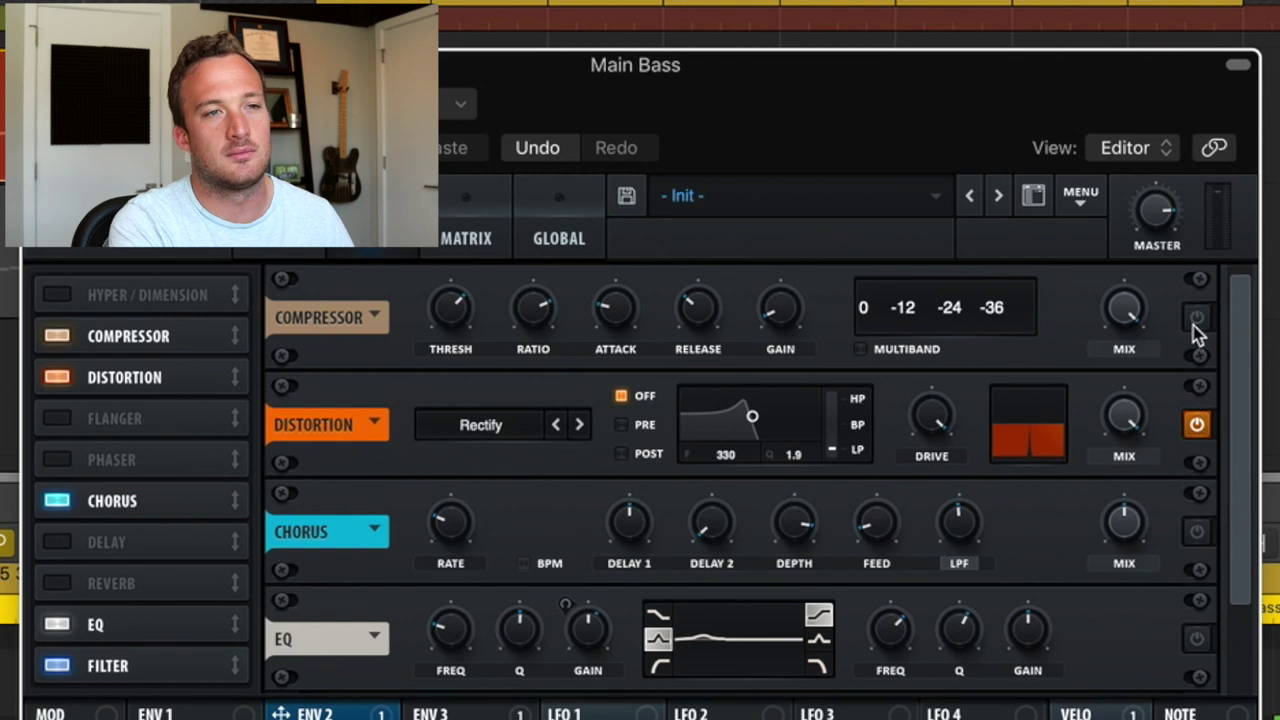
click(1197, 533)
scroll(1215, 565, down, 3)
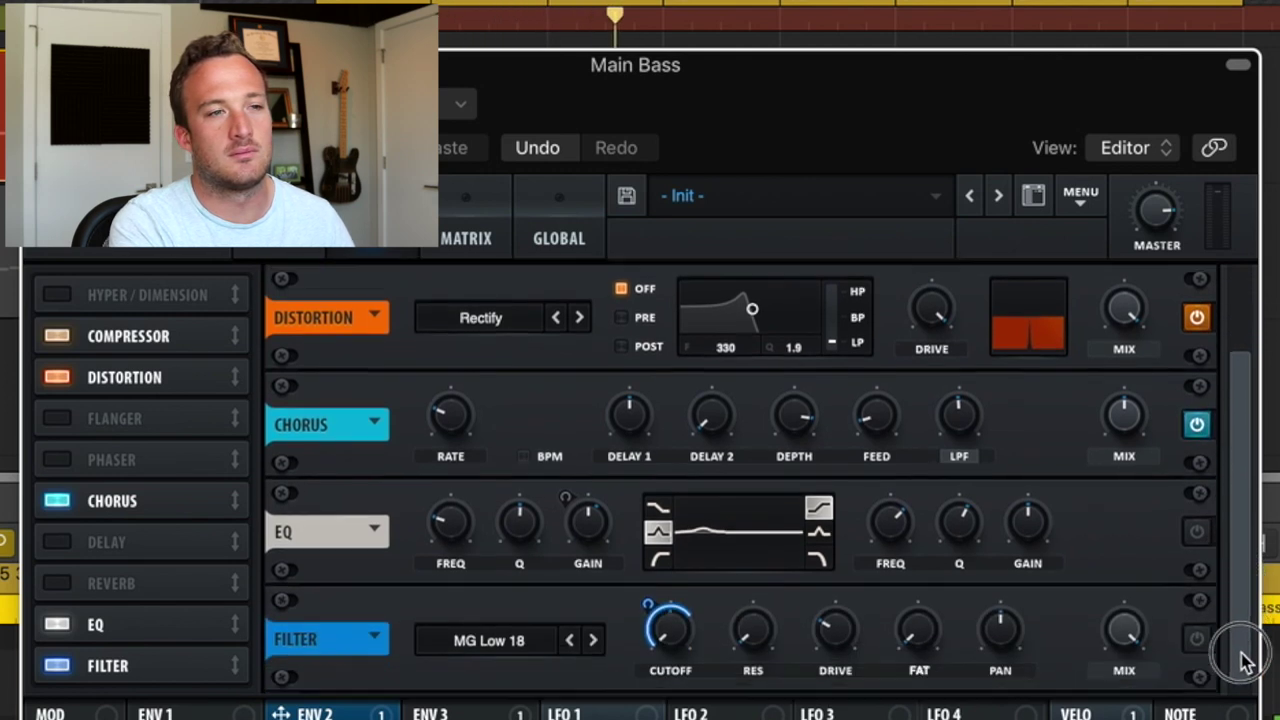
click(1197, 531)
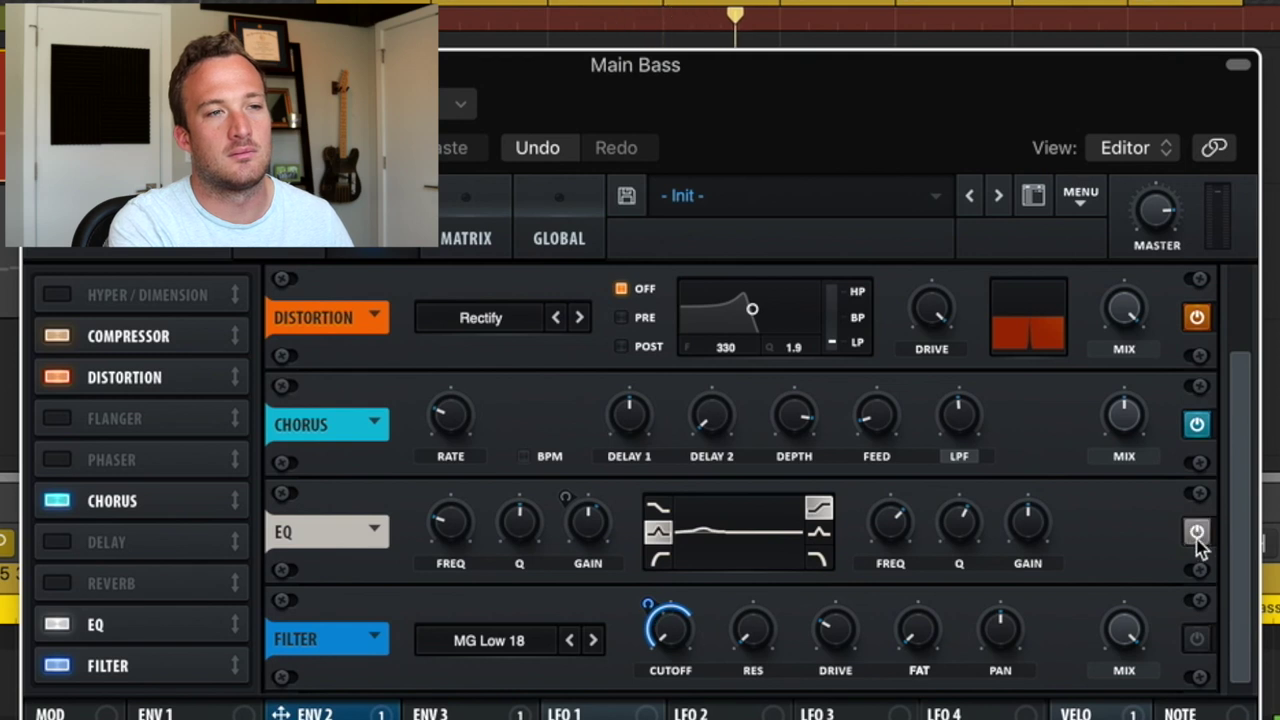
click(1196, 640)
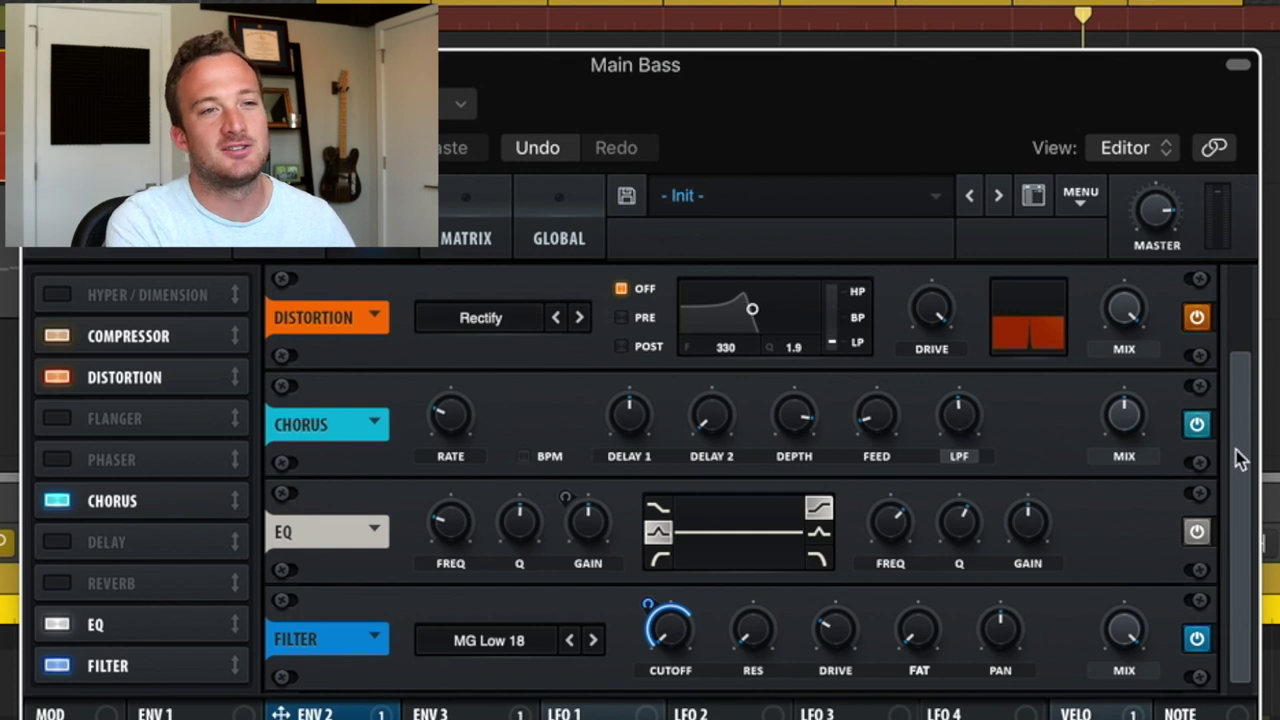
Set the Main Bass distortion to 100% mix and 48% drive.
drag(1237, 451, 1206, 286)
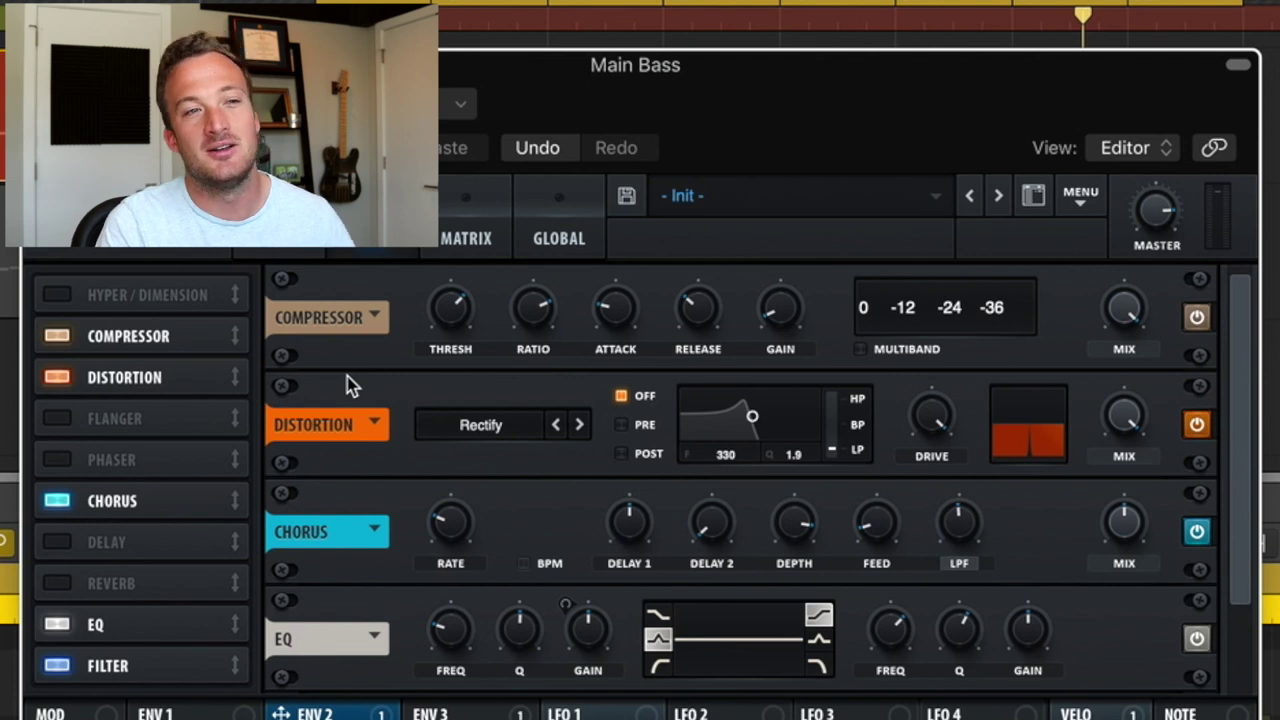
drag(929, 420, 1080, 471)
drag(1120, 425, 1090, 690)
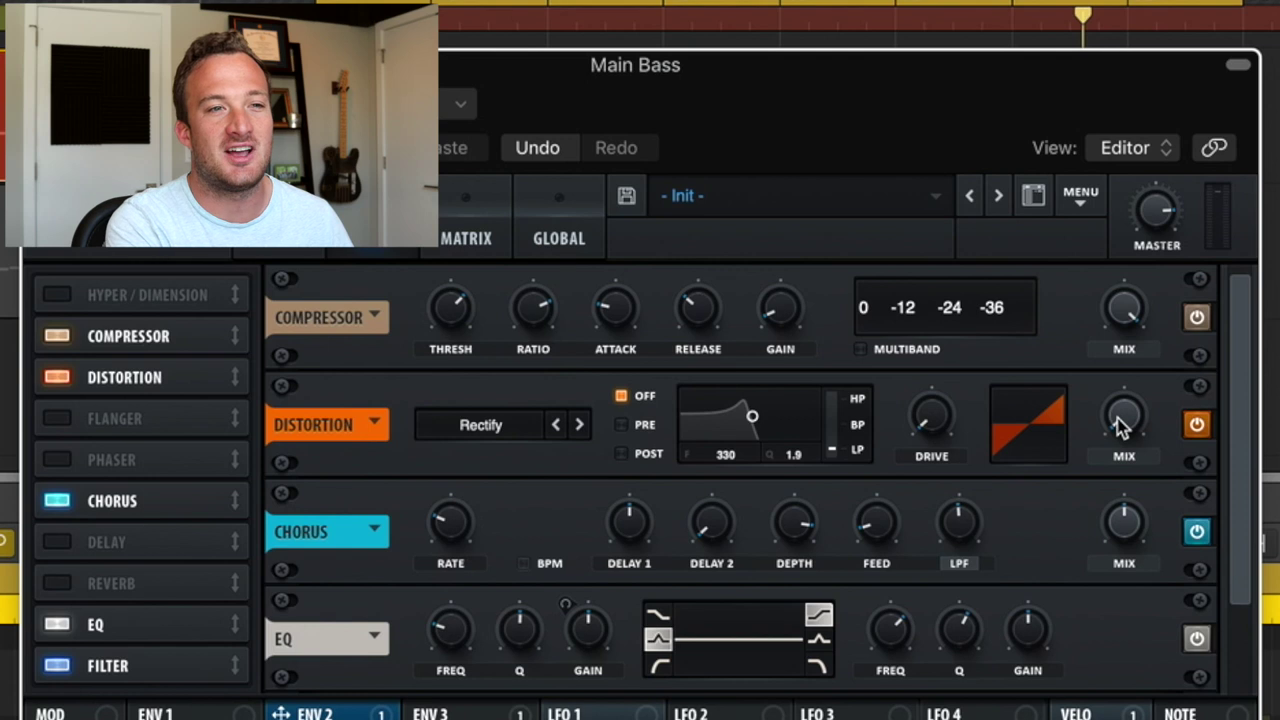
drag(1122, 423, 1151, 86)
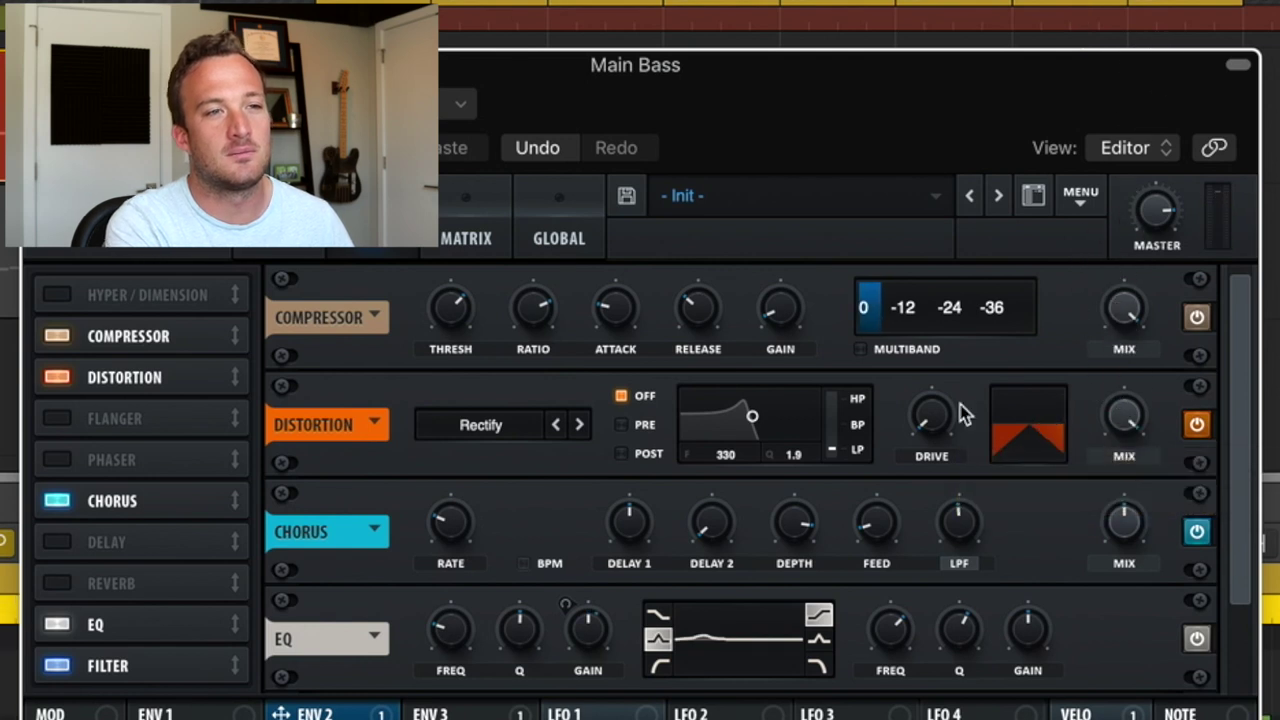
drag(966, 414, 940, 117)
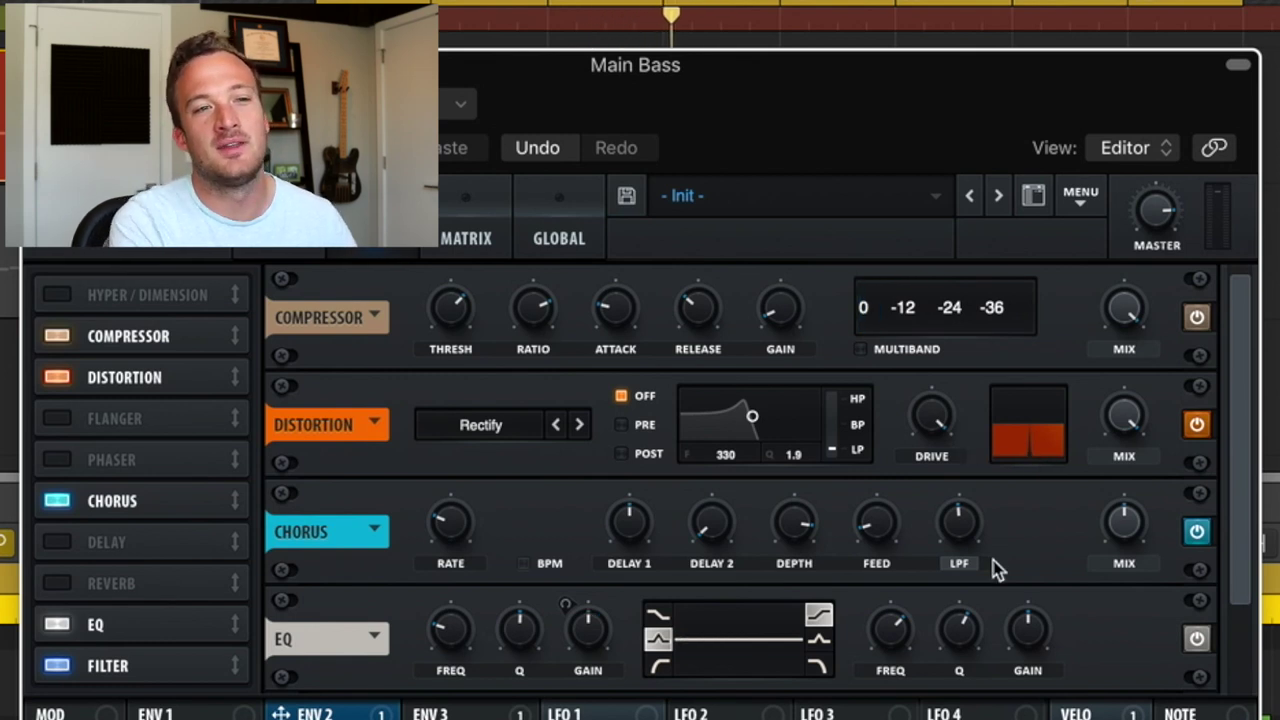
drag(1235, 545, 1240, 635)
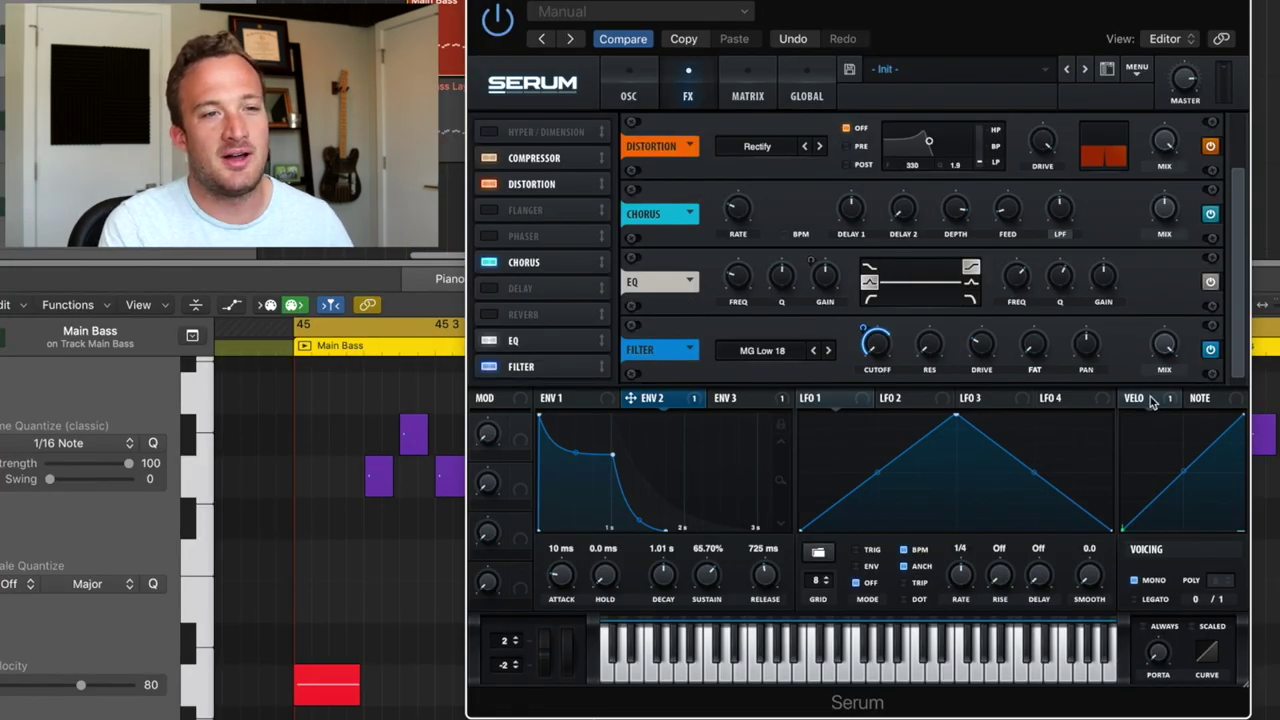
Raise the Serum EQ's first band gain to 5.0 dB.
mouse_move(1150, 400)
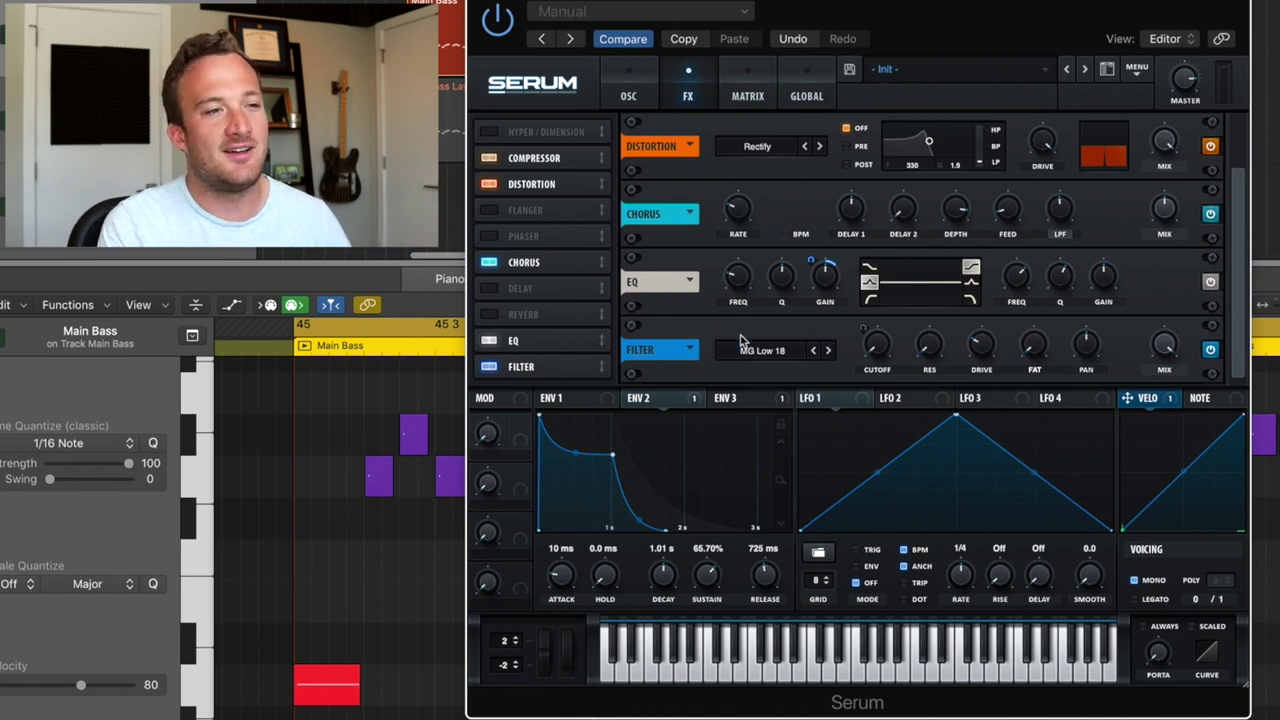
mouse_move(672, 400)
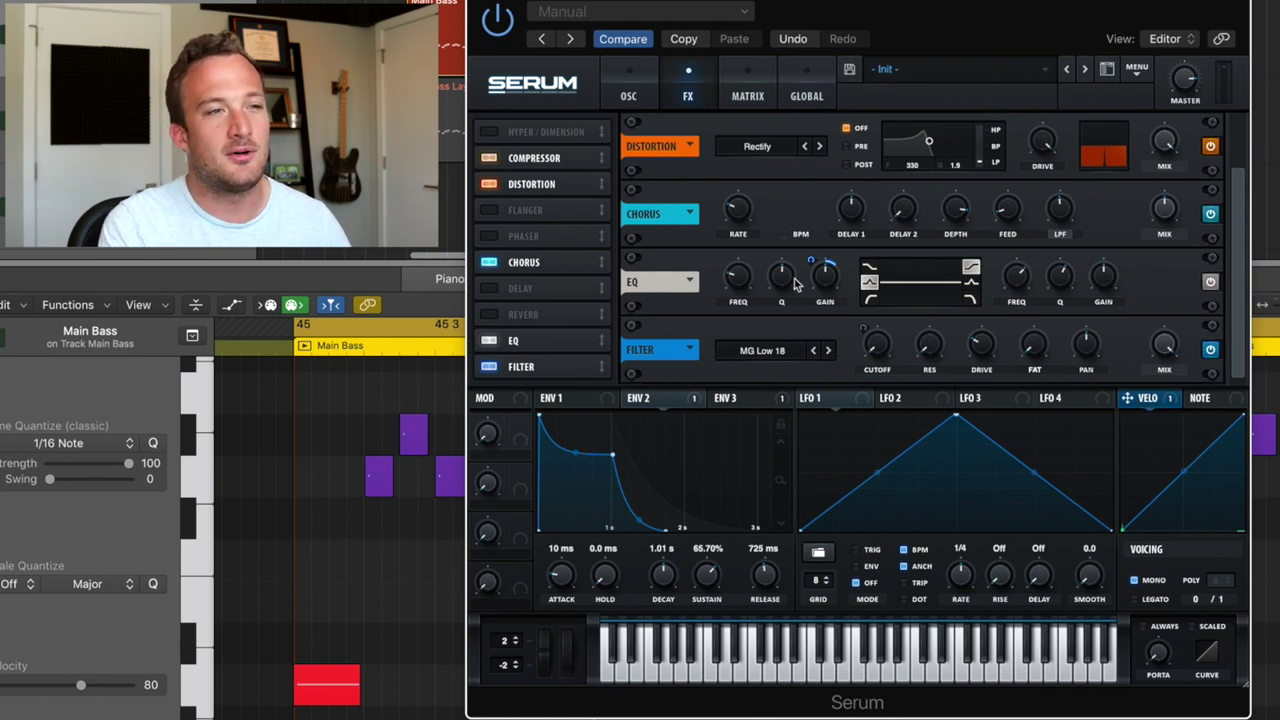
mouse_move(814, 283)
mouse_down()
mouse_move(826, 243)
mouse_move(824, 288)
mouse_up()
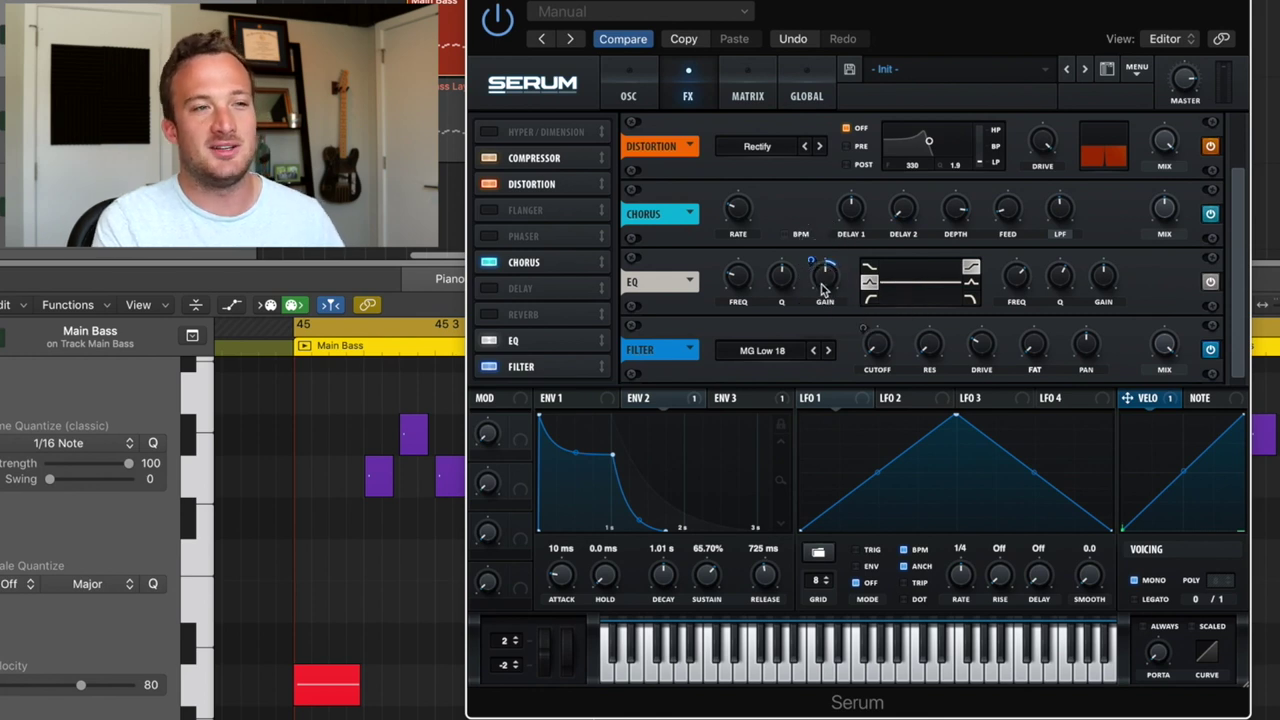
In the zoomed-out Piano Roll, set the first note's velocity to 127 and a G2 note's to 1.
key(v)
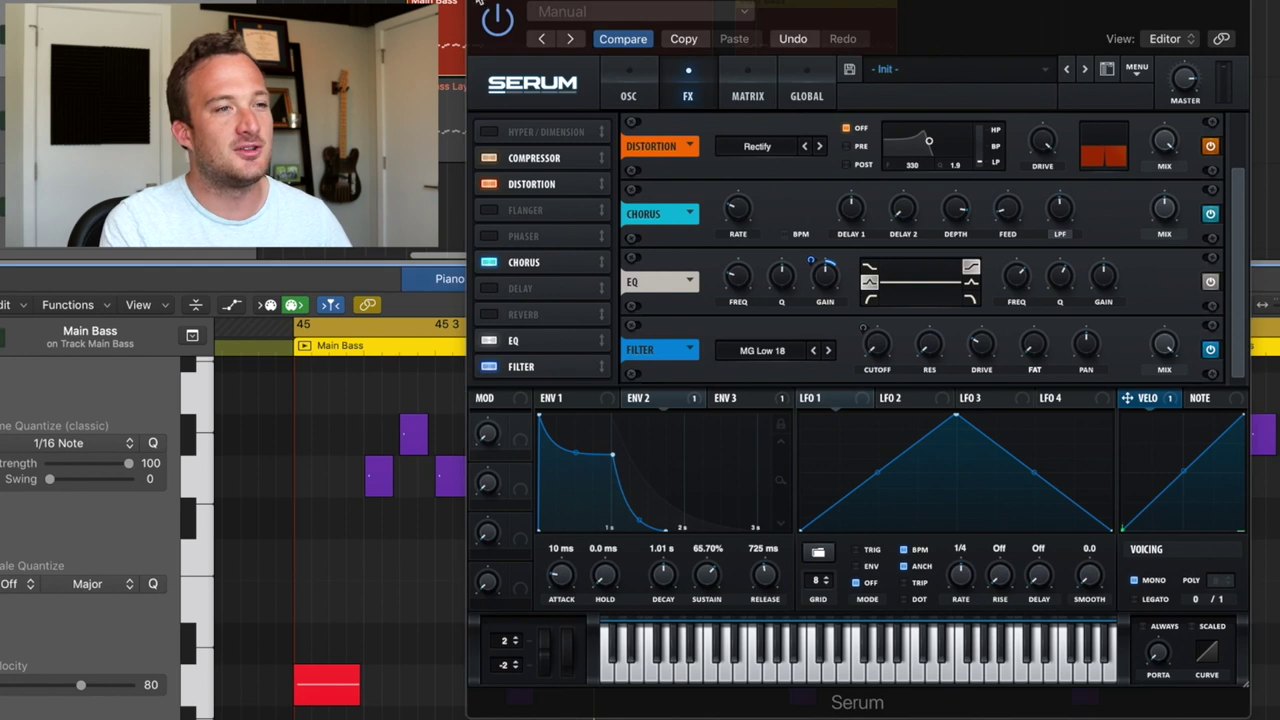
key(v)
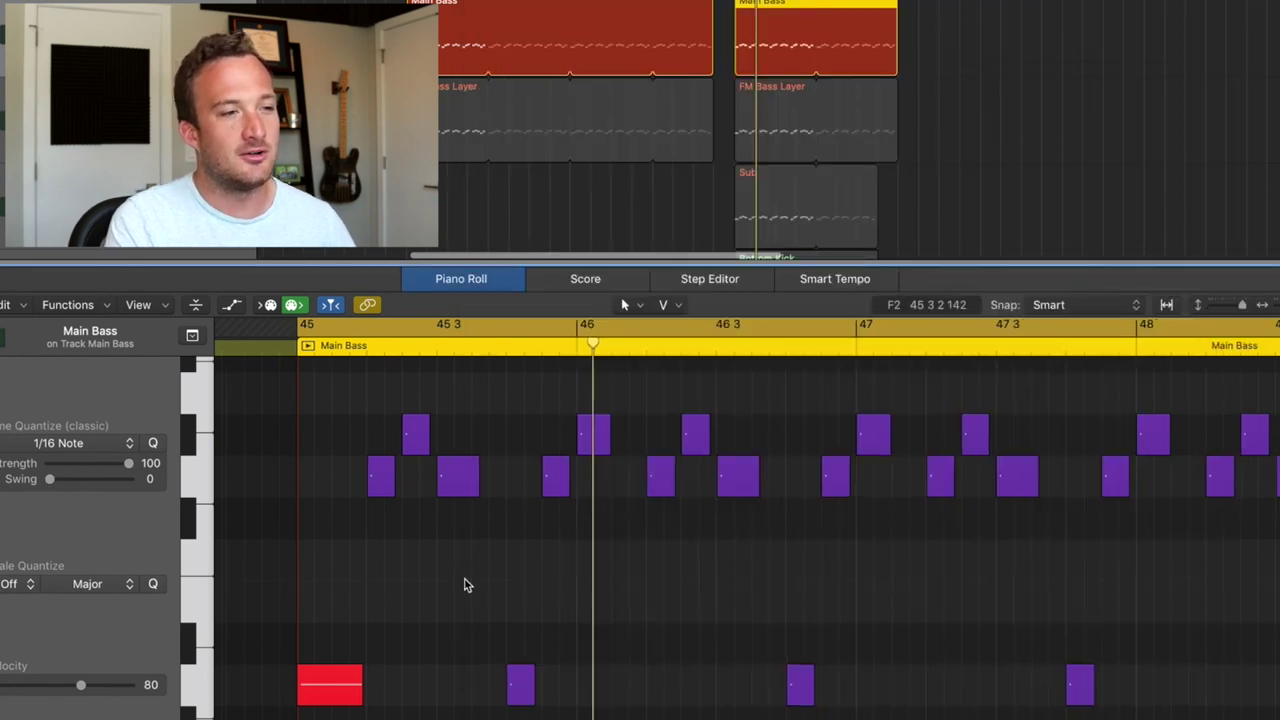
key(super+Left)
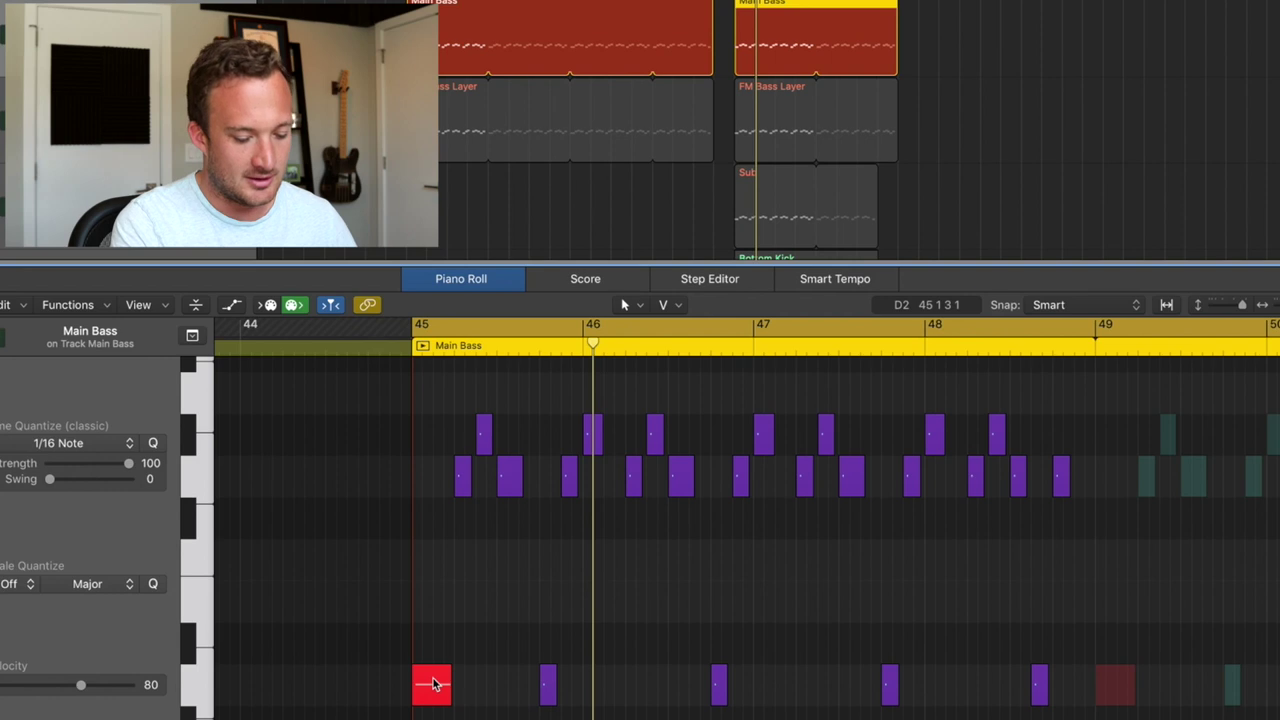
drag(436, 685, 437, 688)
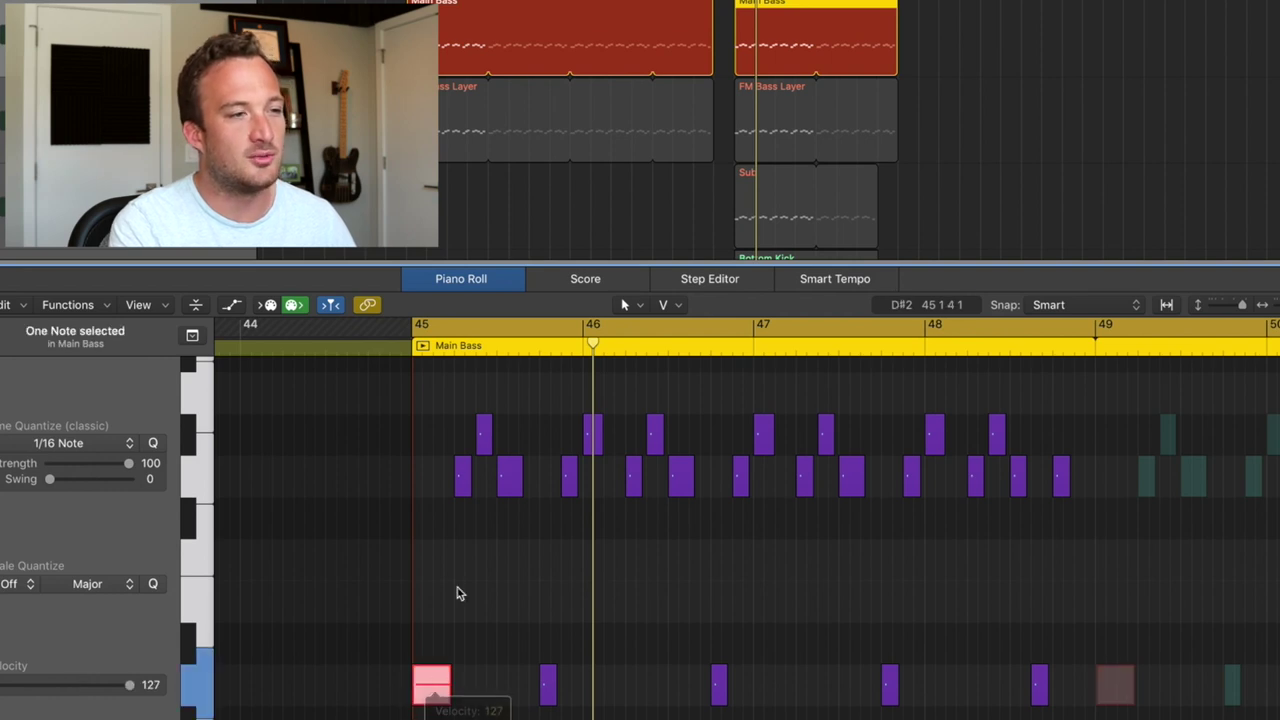
drag(460, 482, 464, 490)
mouse_move(462, 485)
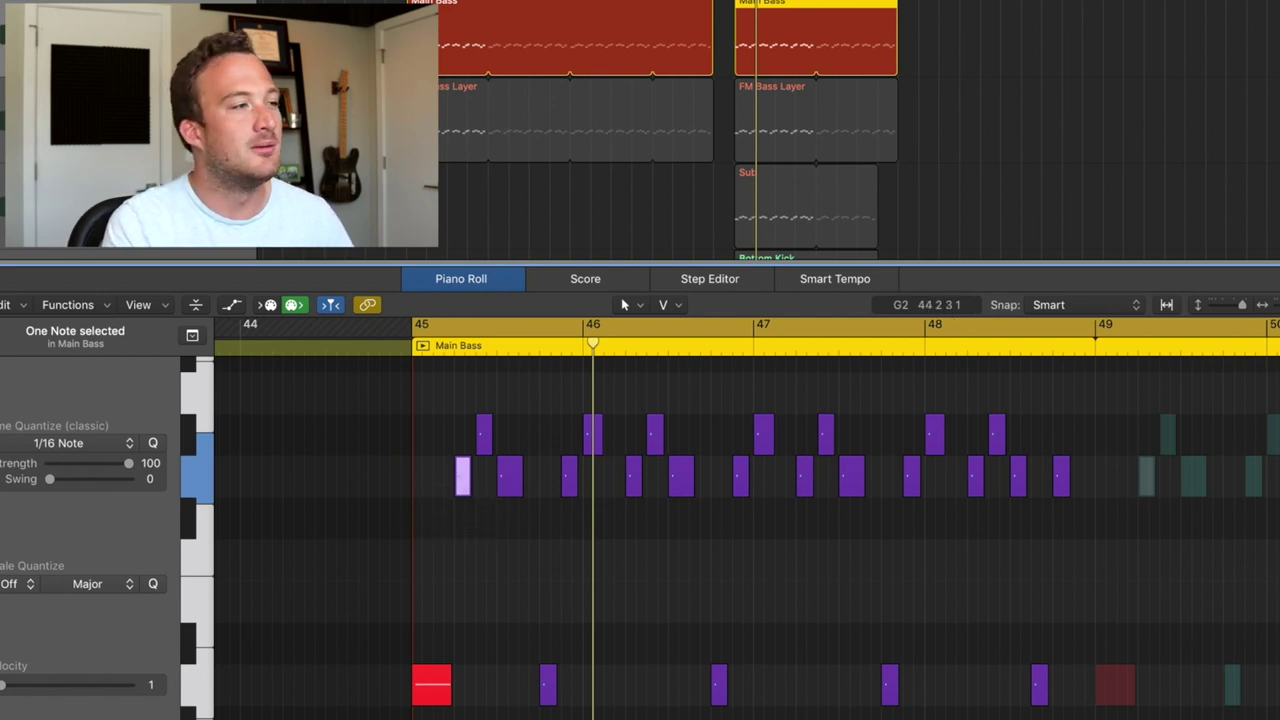
In Main Bass Serum's FX rack, raise the EQ gain to 7.5 dB, then lower it to about 0.6 dB.
key(v)
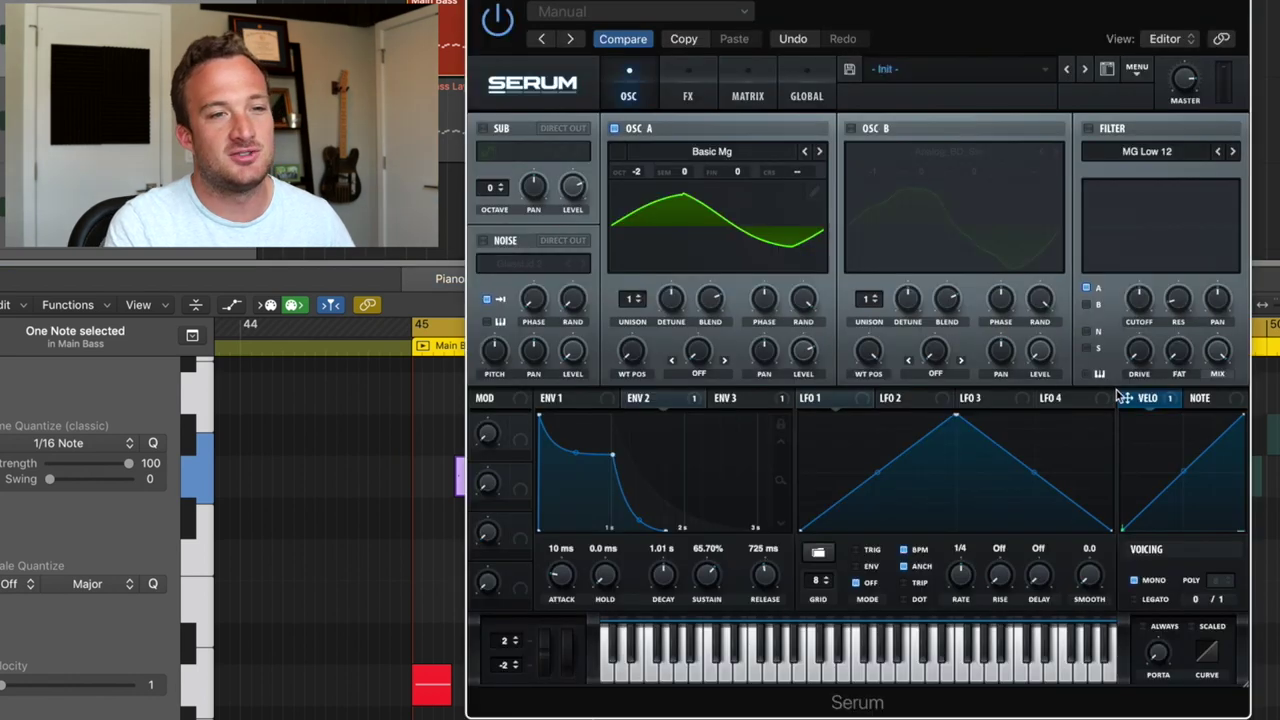
click(688, 88)
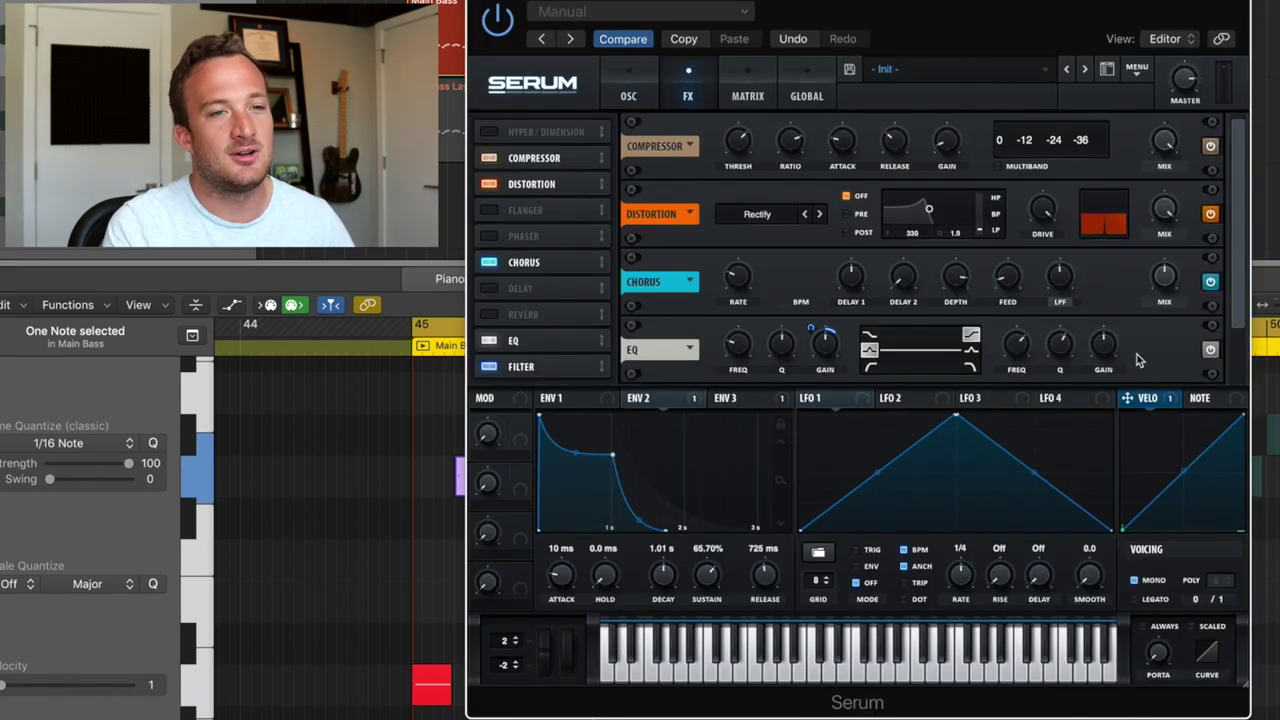
scroll(1228, 298, down, 2)
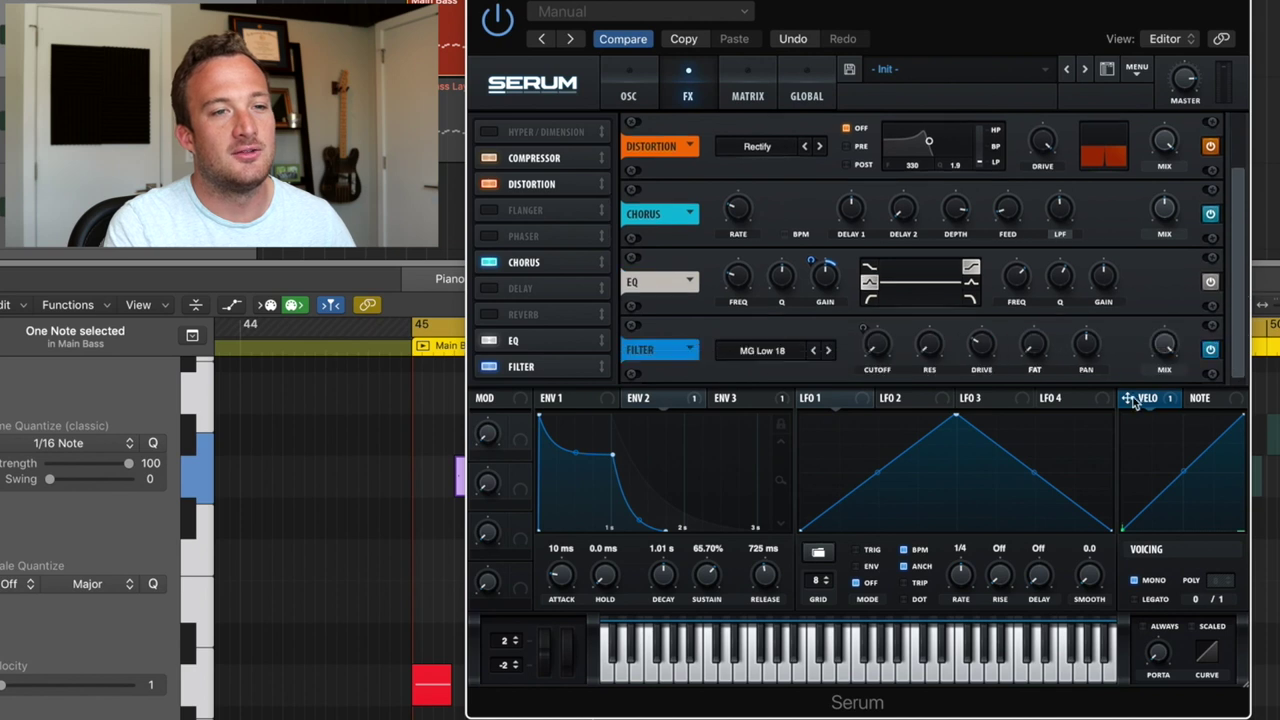
drag(1140, 397, 828, 272)
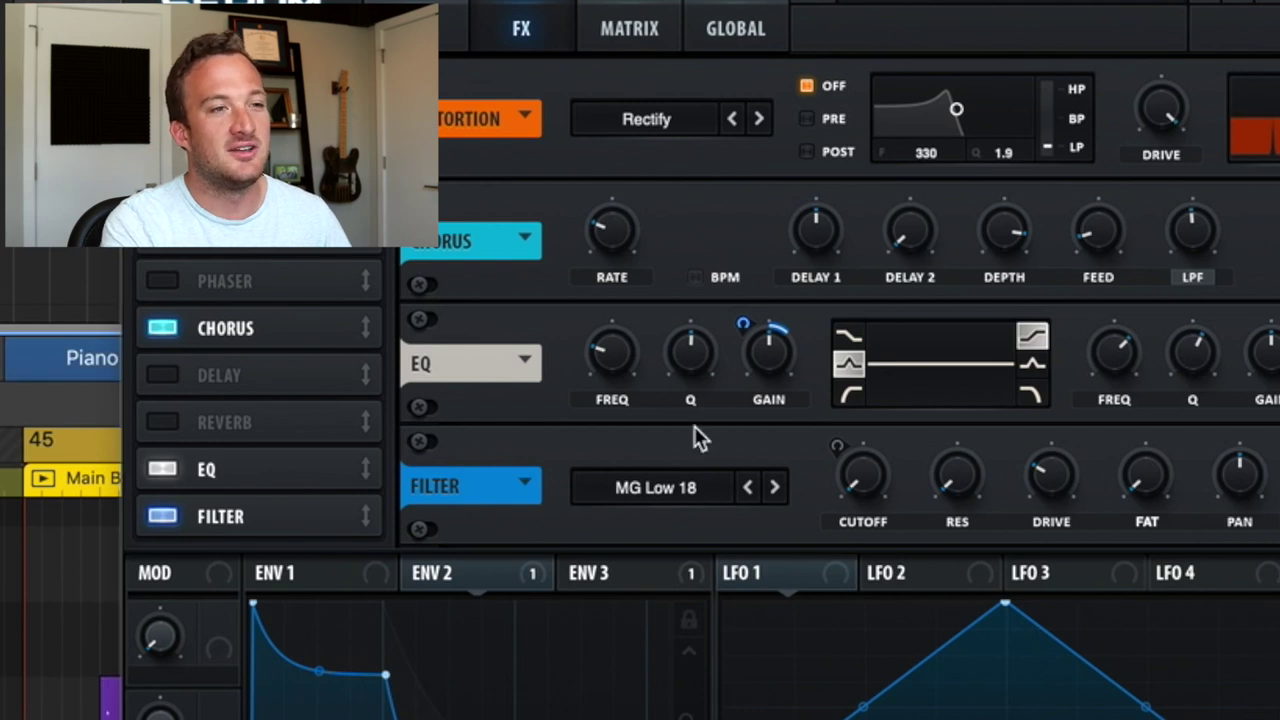
drag(771, 366, 770, 312)
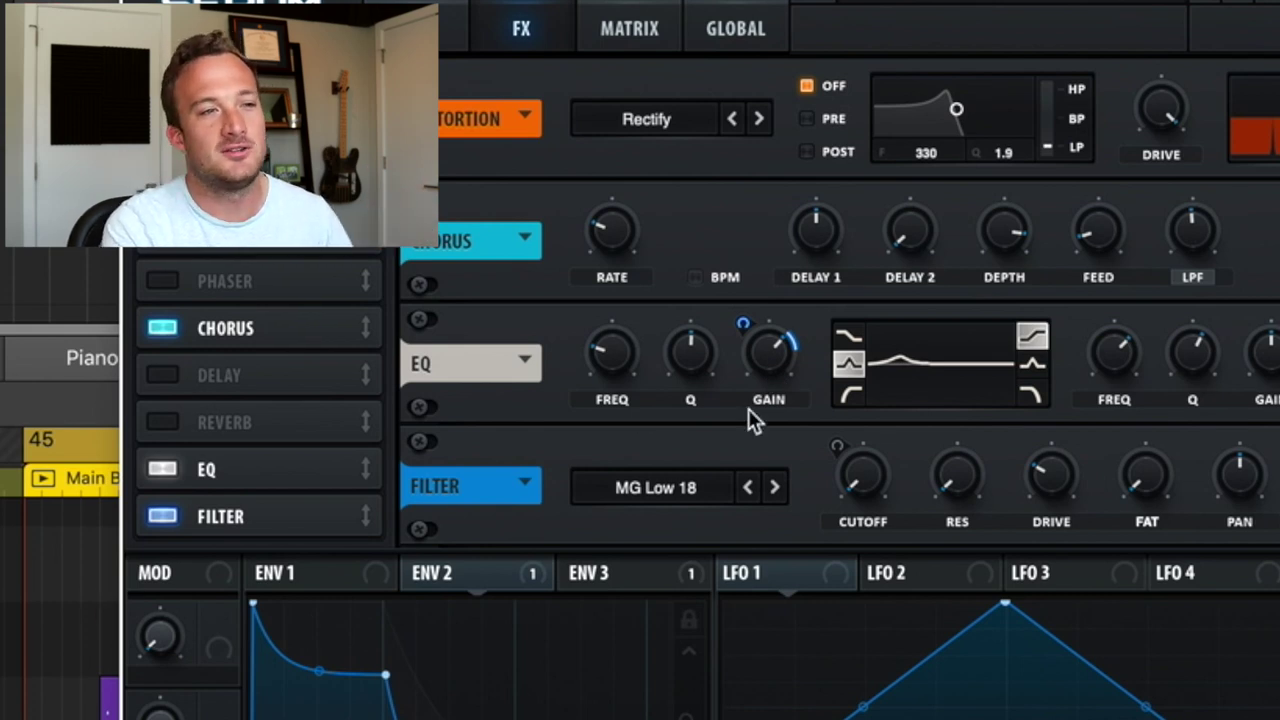
drag(756, 362, 766, 429)
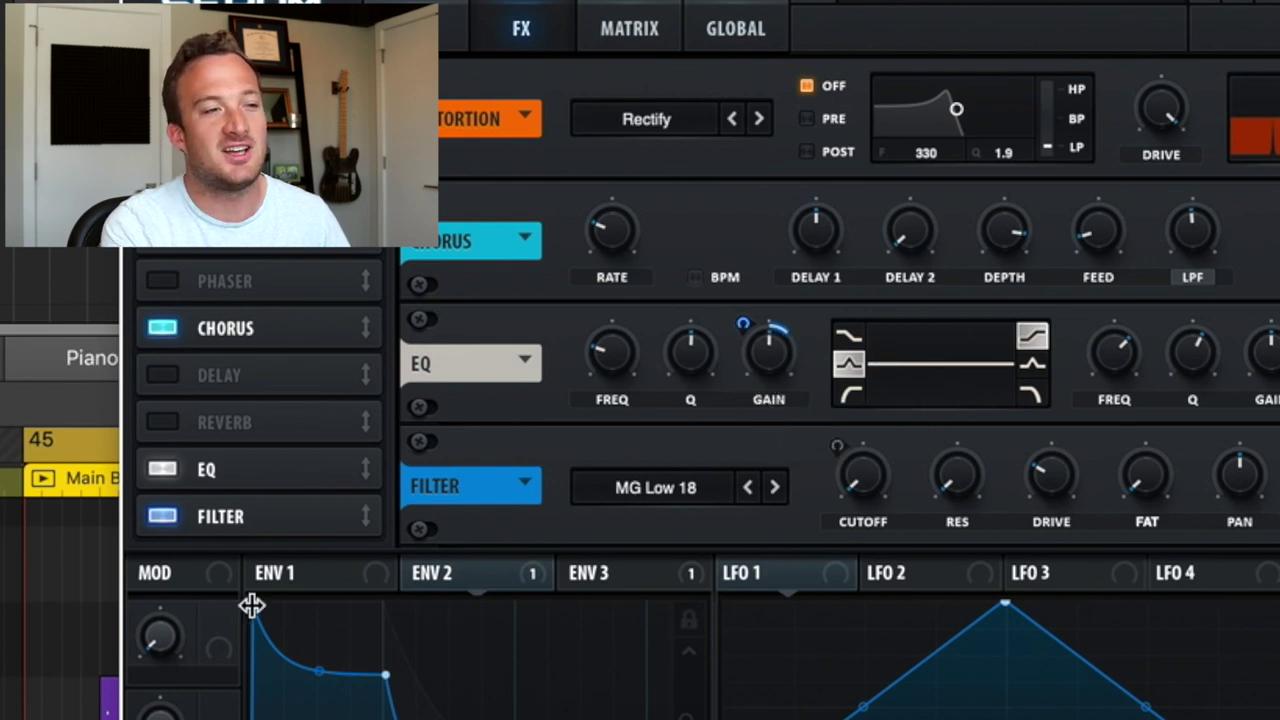
click(95, 616)
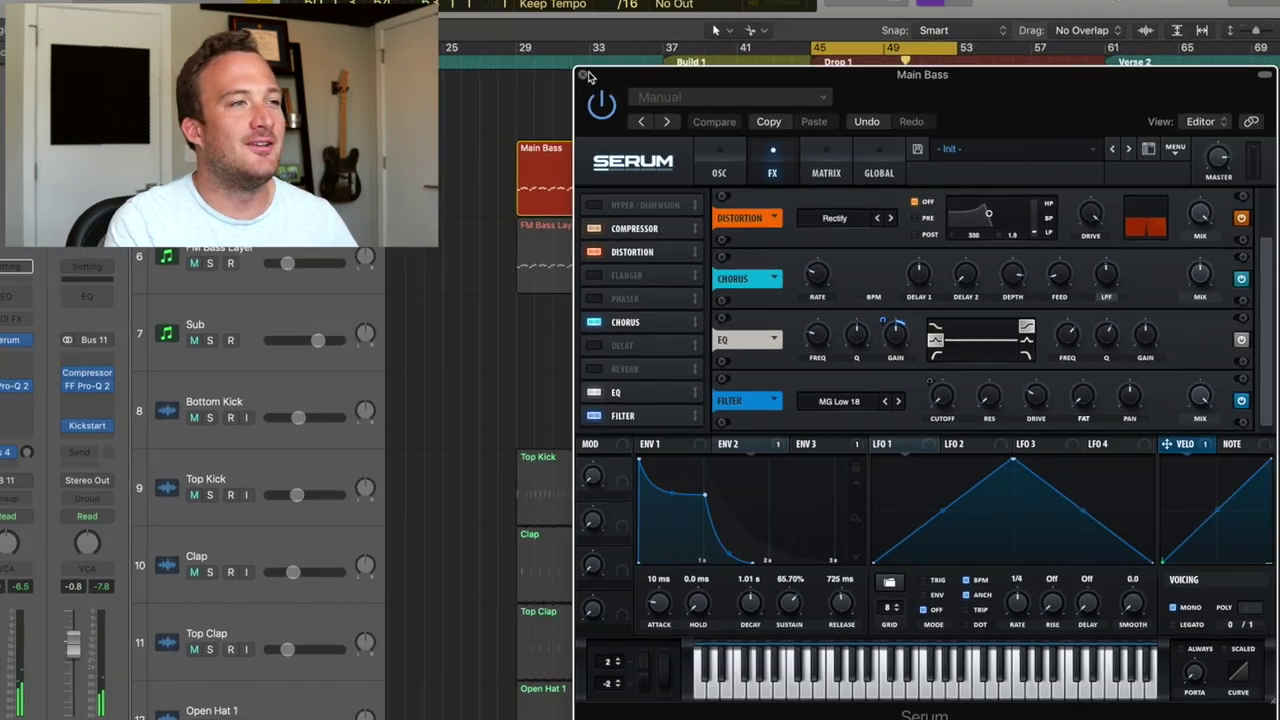
Close Serum, solo FM Bass Layer and play its drop region from bar 45.
key(super+w)
click(283, 204)
click(283, 272)
click(280, 253)
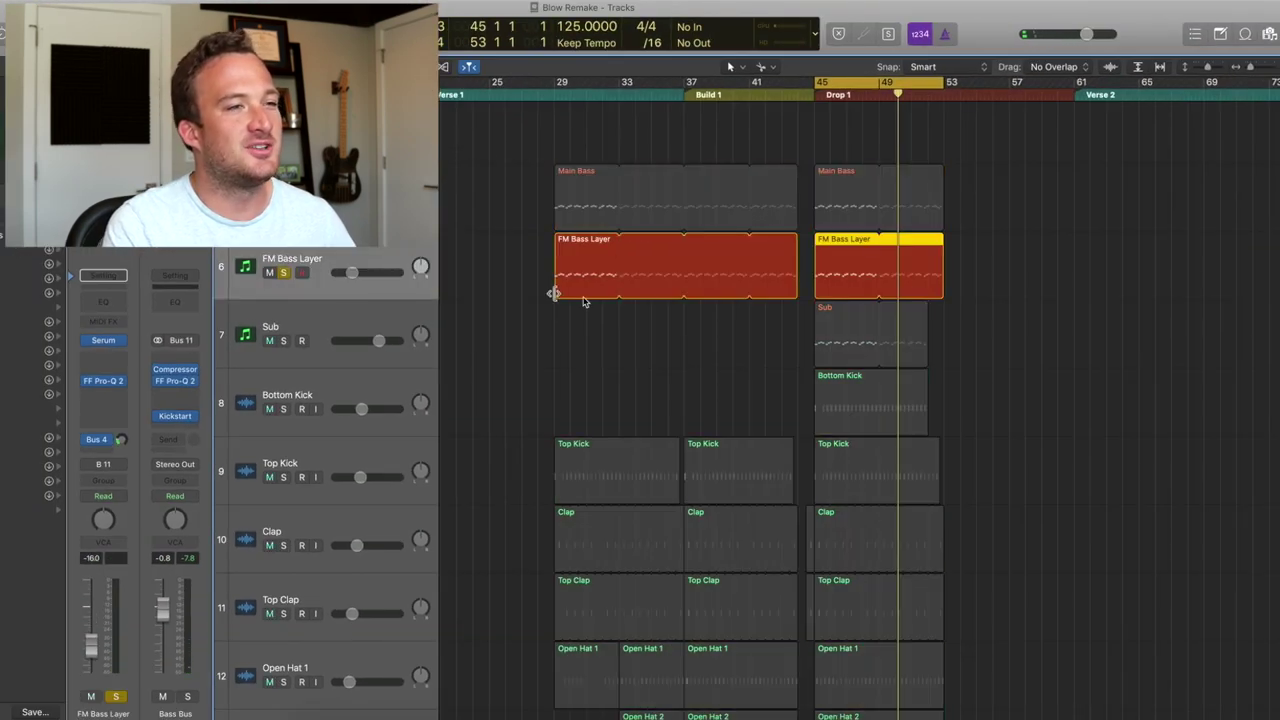
click(797, 323)
double_click(835, 280)
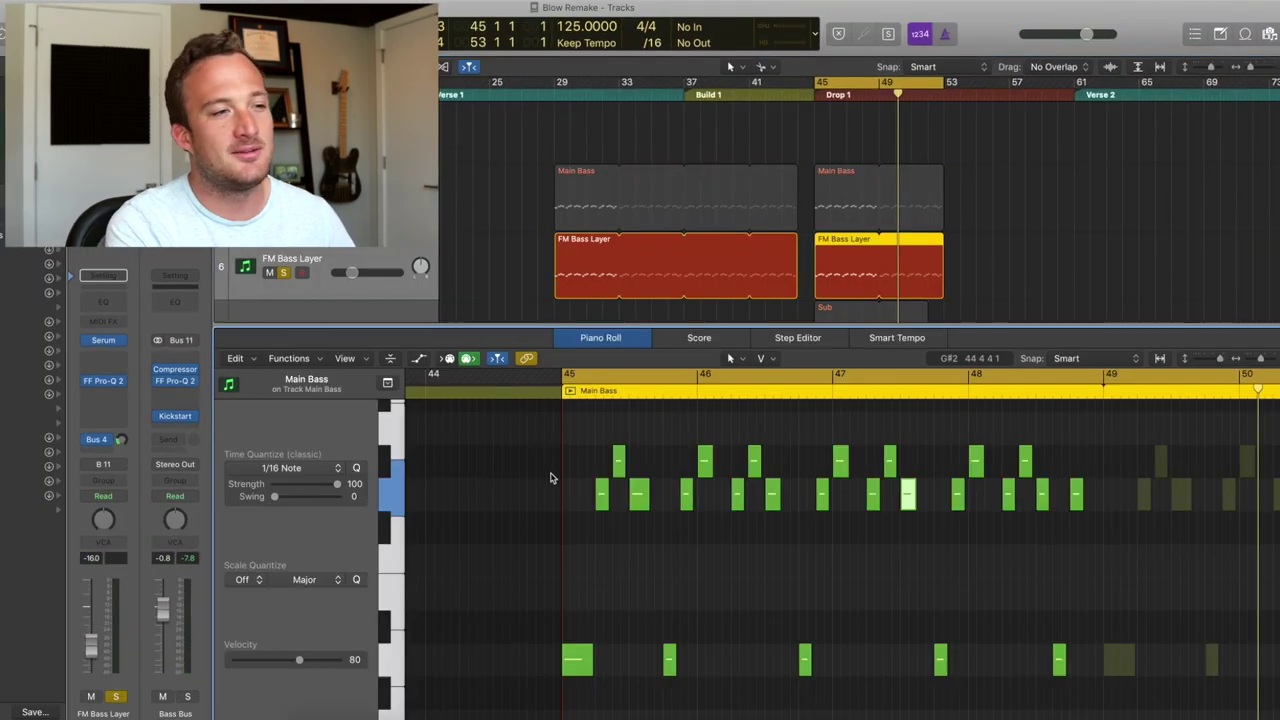
key(shift+space)
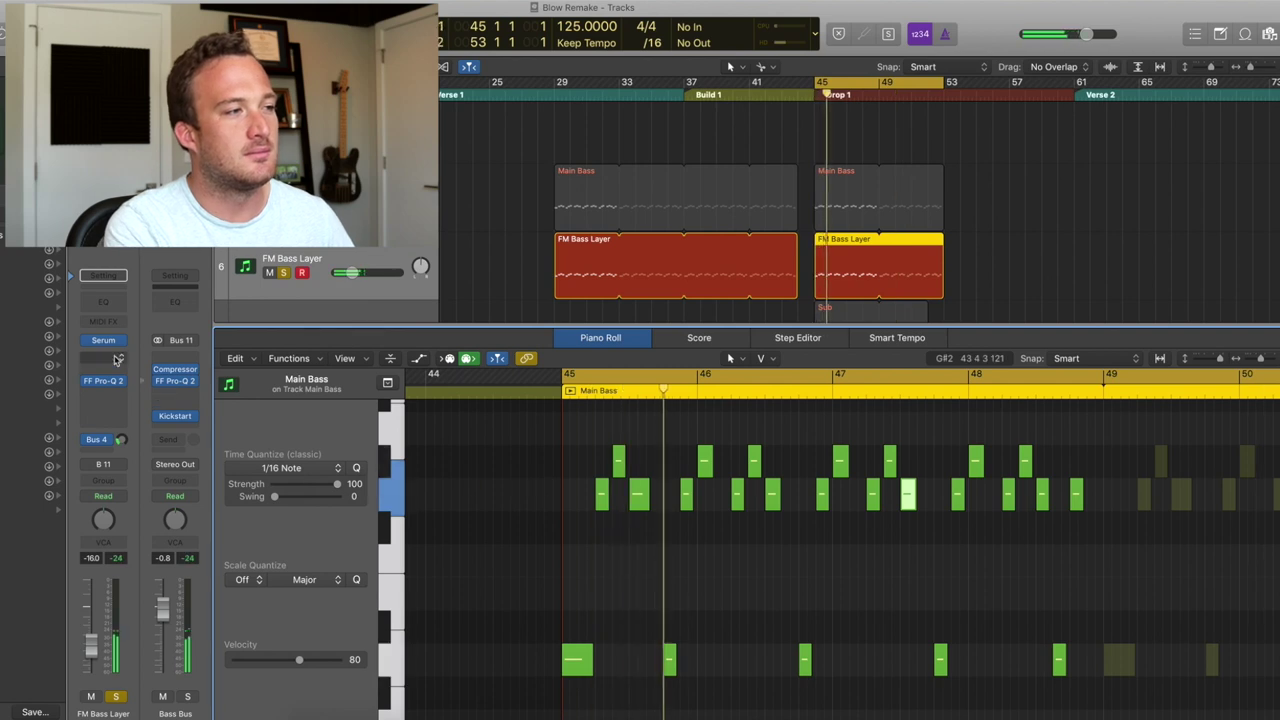
Open FM Bass Layer's Serum, keep Diode 2 distortion, and return to the oscillators.
click(103, 340)
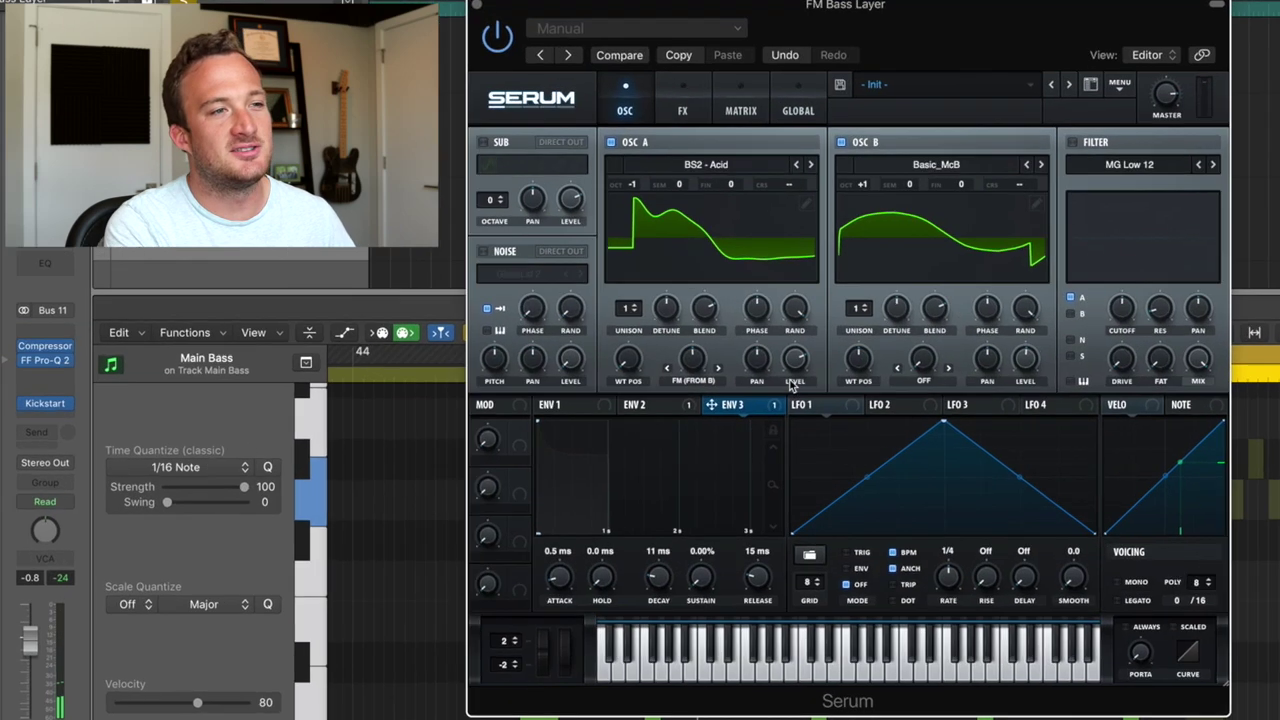
click(685, 146)
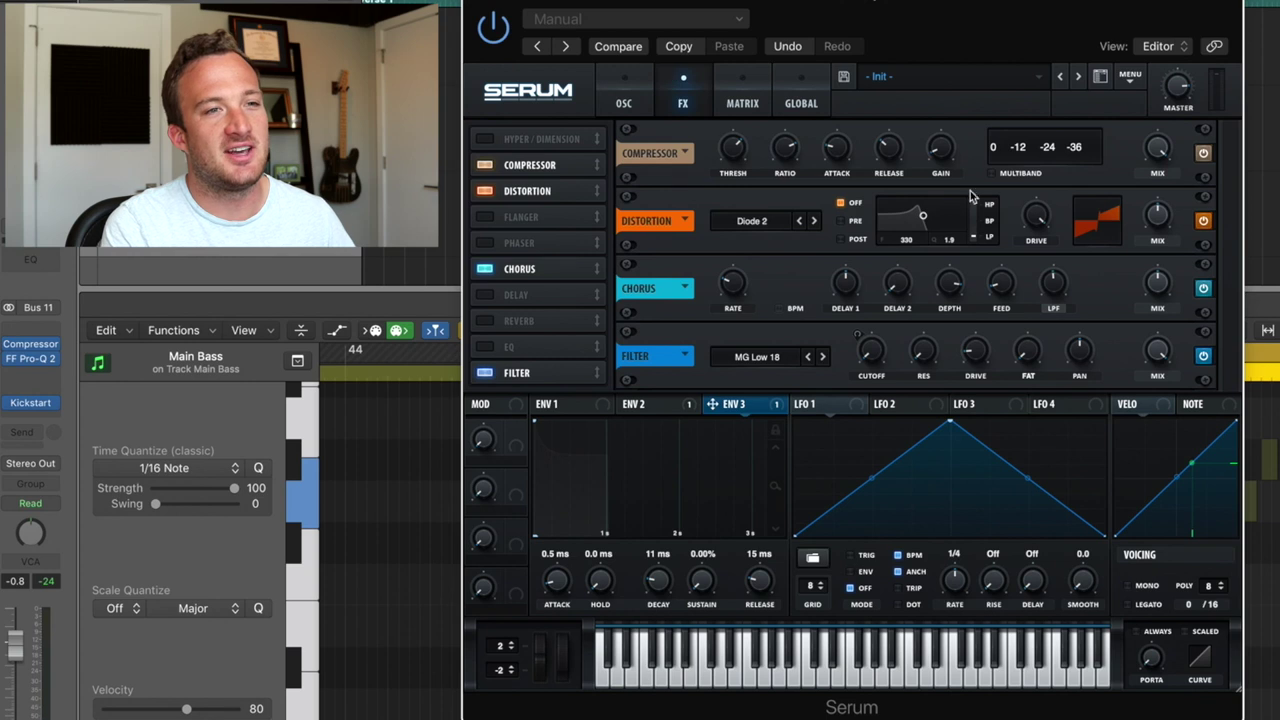
click(752, 222)
click(754, 291)
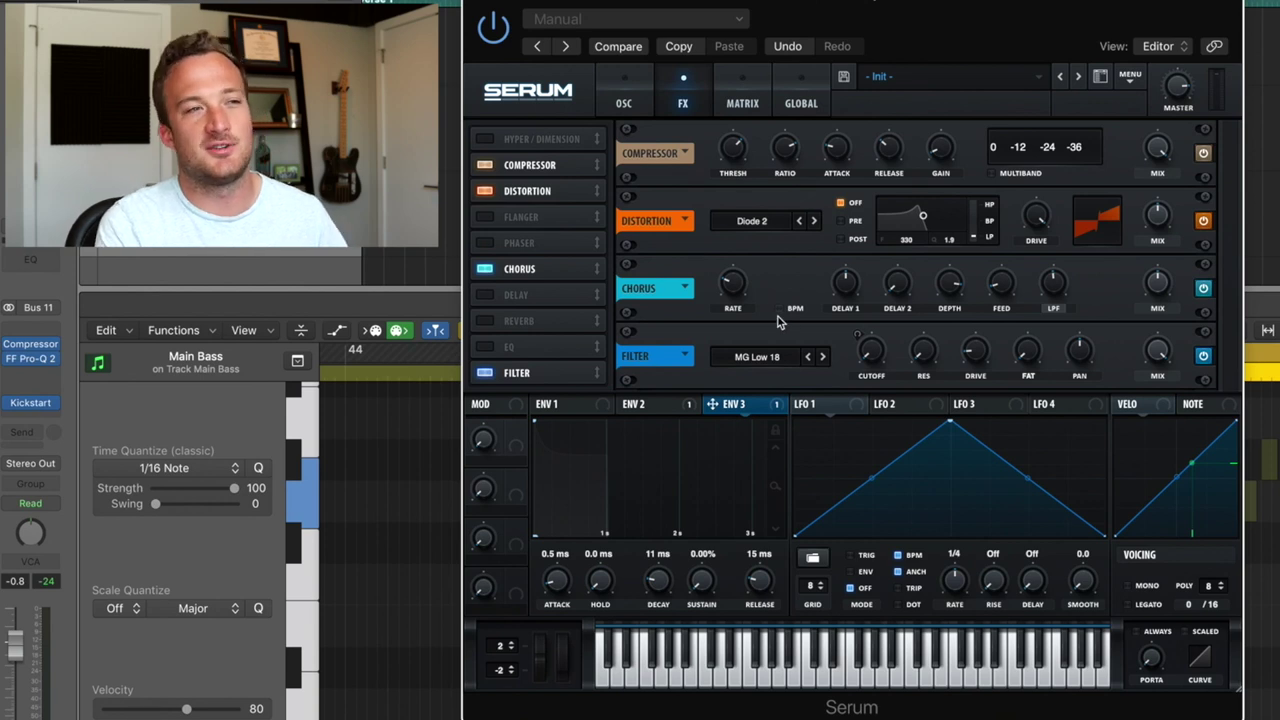
click(630, 100)
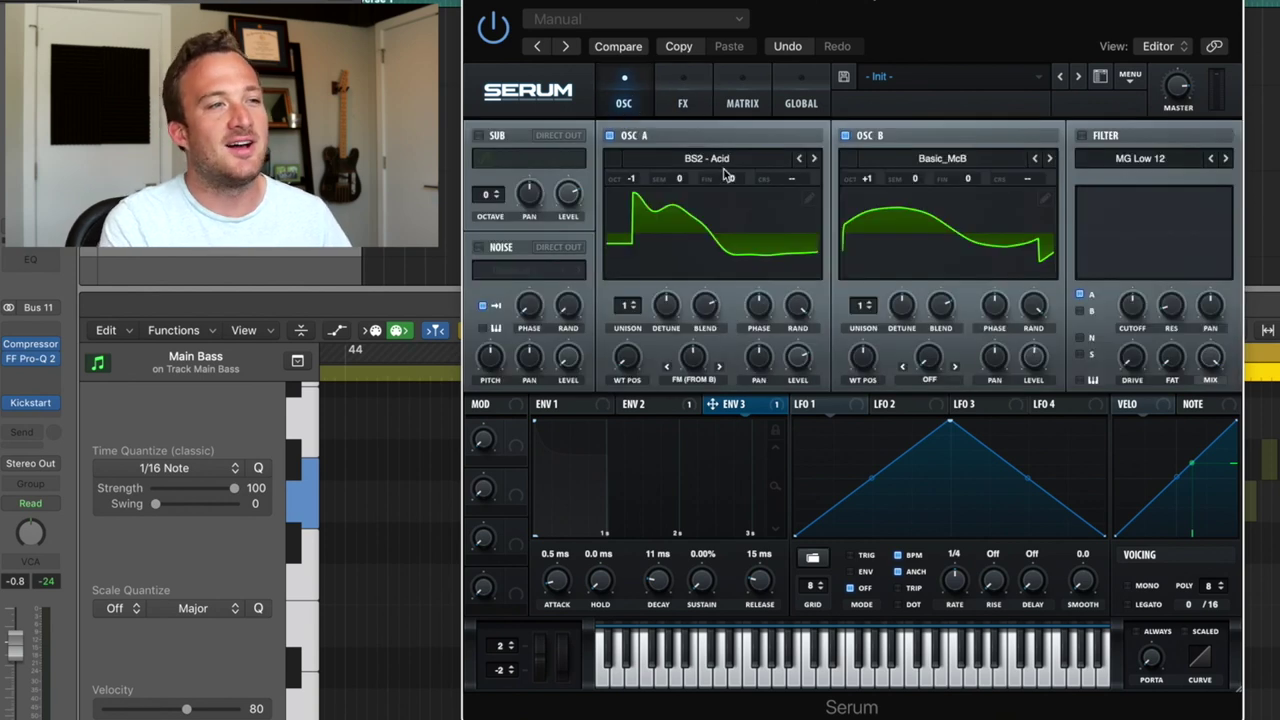
Browse oscillator A's wavetables and shift A's and B's wavetable positions, B to 131.
click(697, 160)
mouse_move(736, 180)
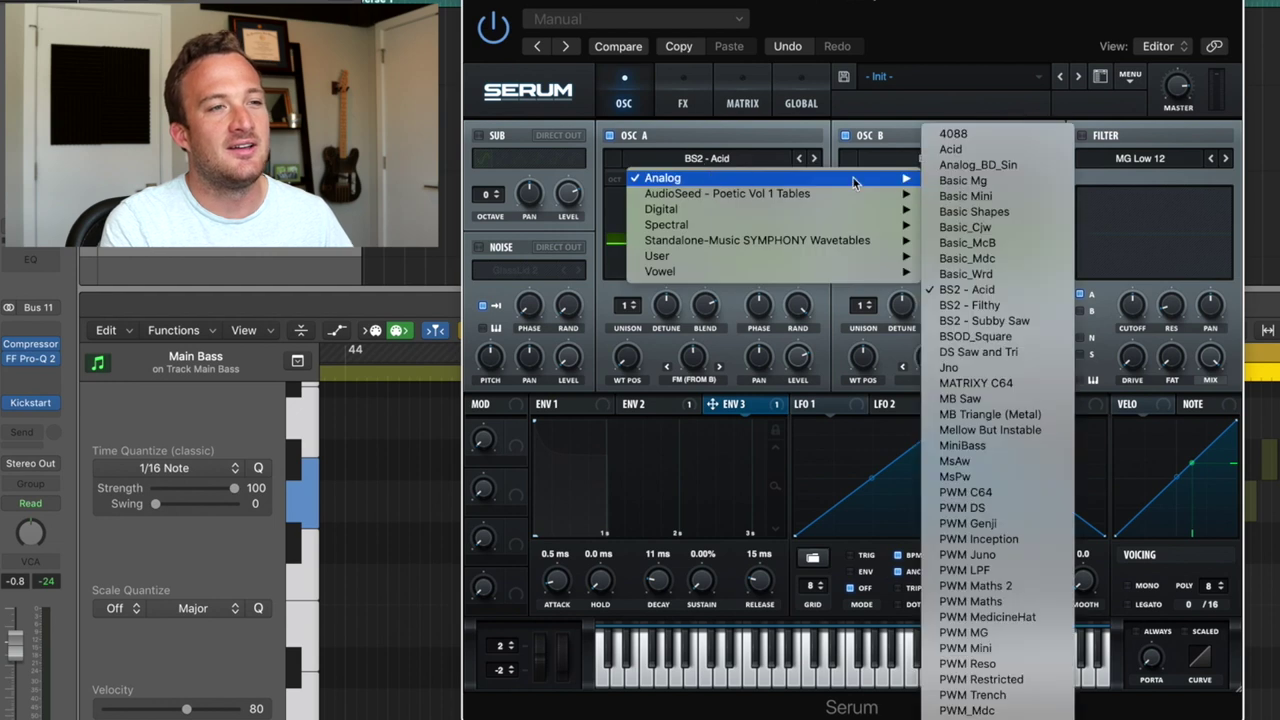
click(898, 296)
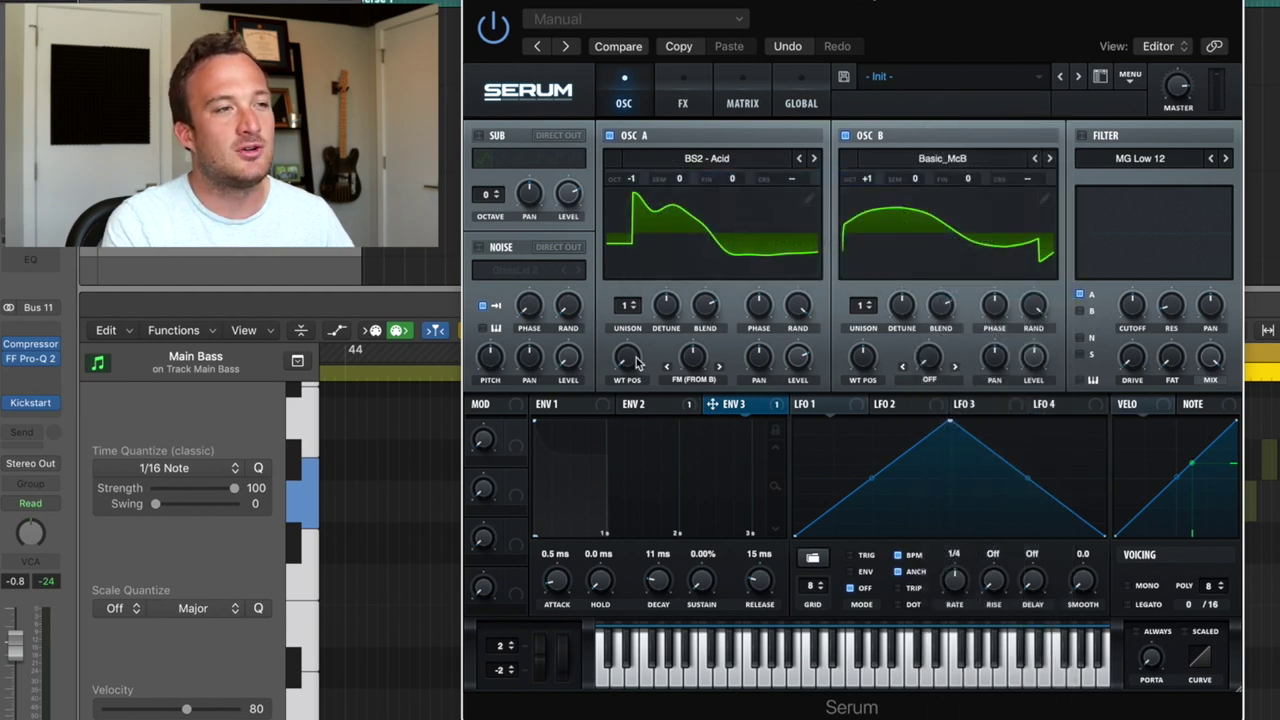
drag(630, 358, 614, 449)
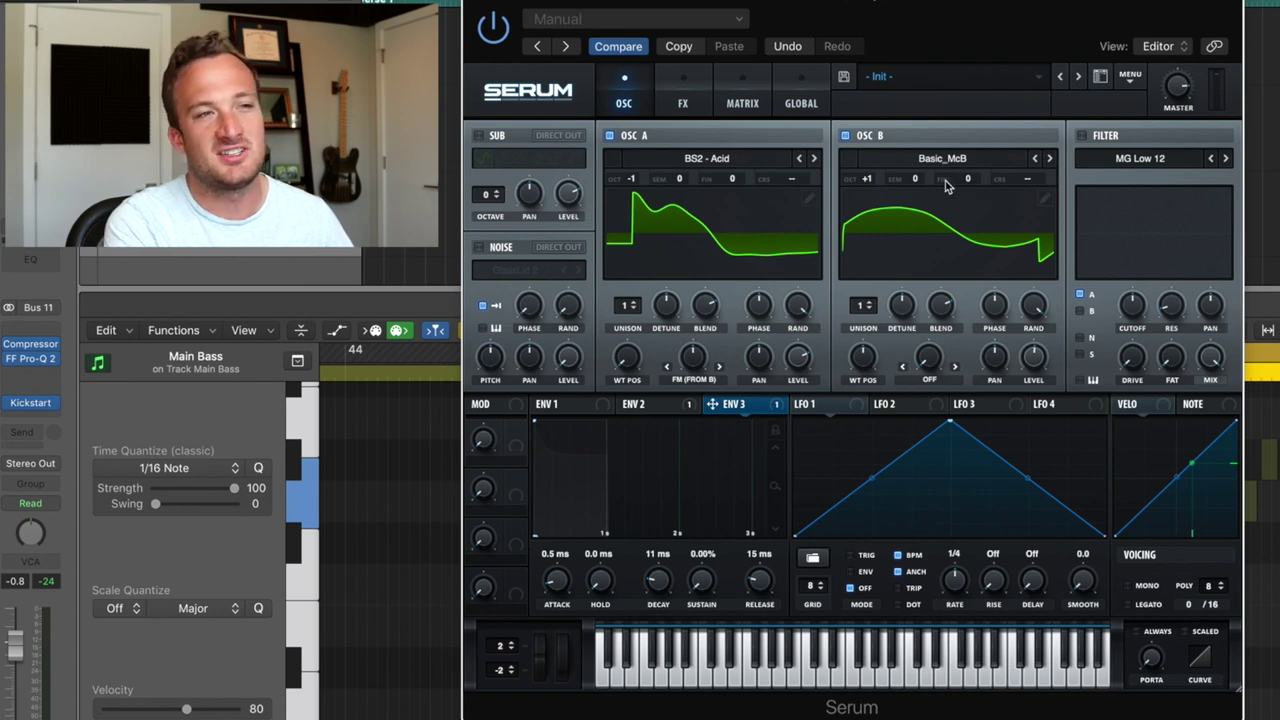
drag(865, 360, 873, 370)
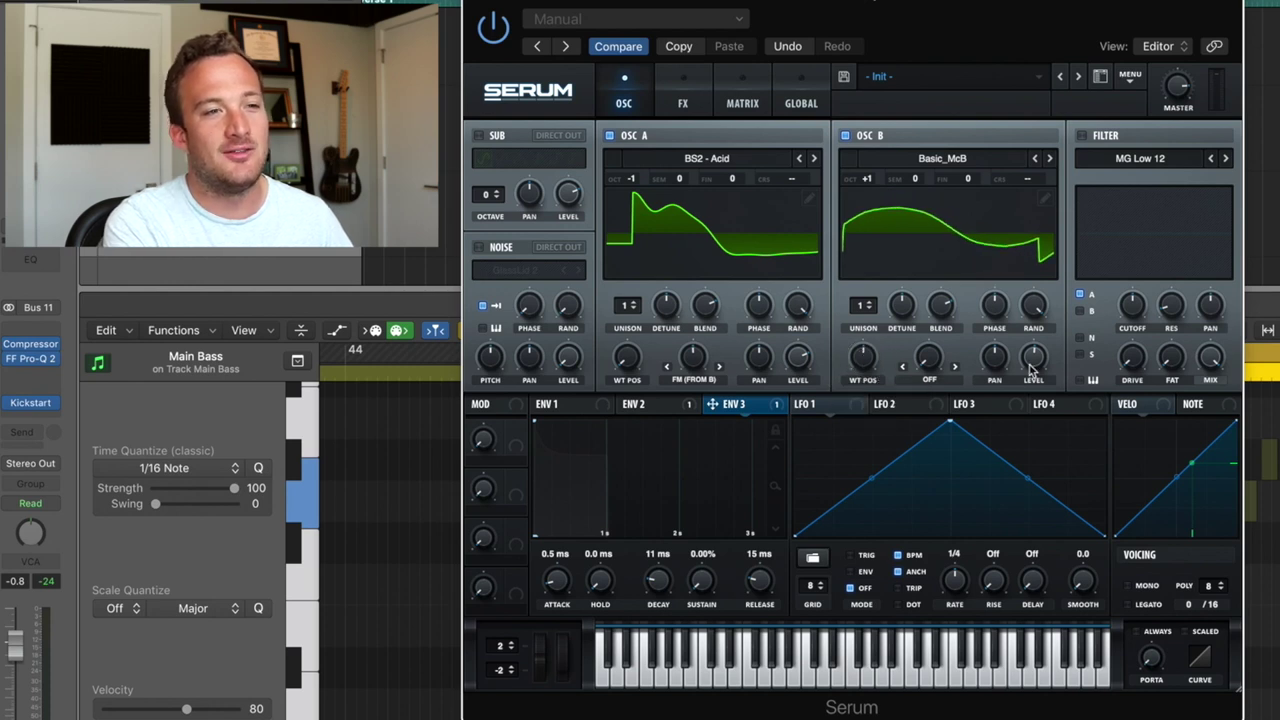
Set oscillator A's warp to FM (from B) at 64% and show envelope 2.
click(691, 380)
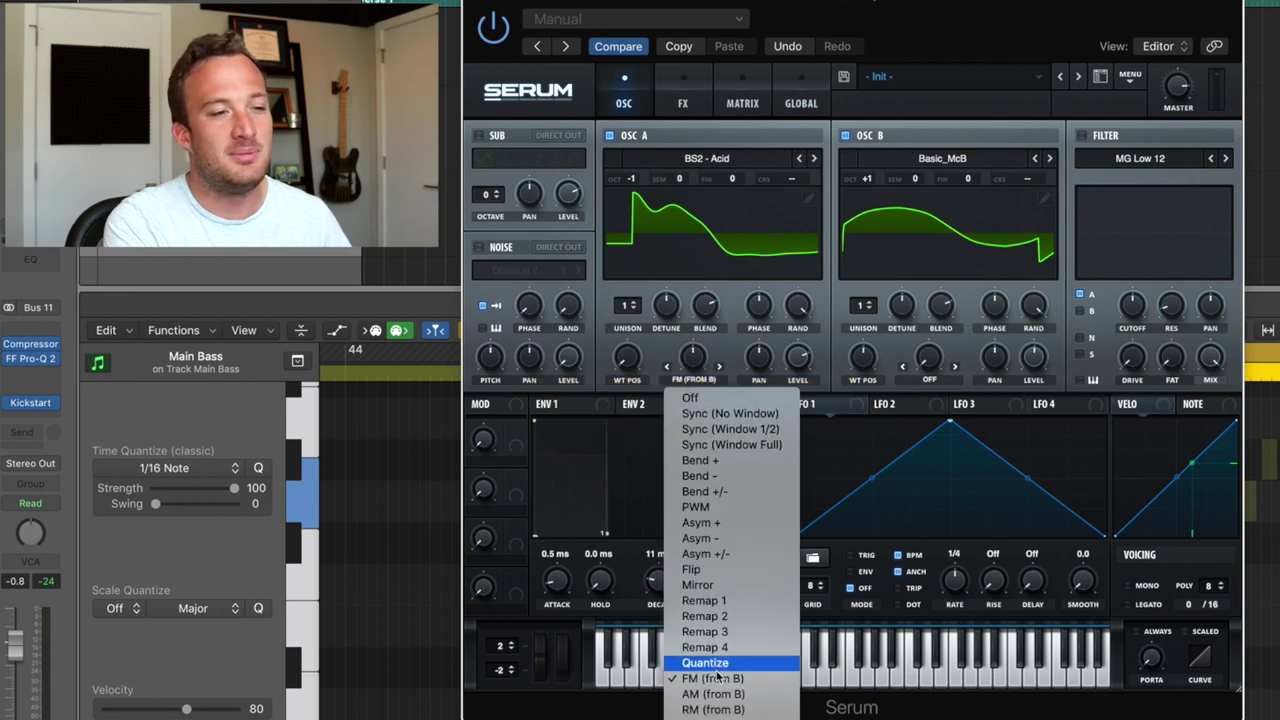
click(716, 663)
click(693, 380)
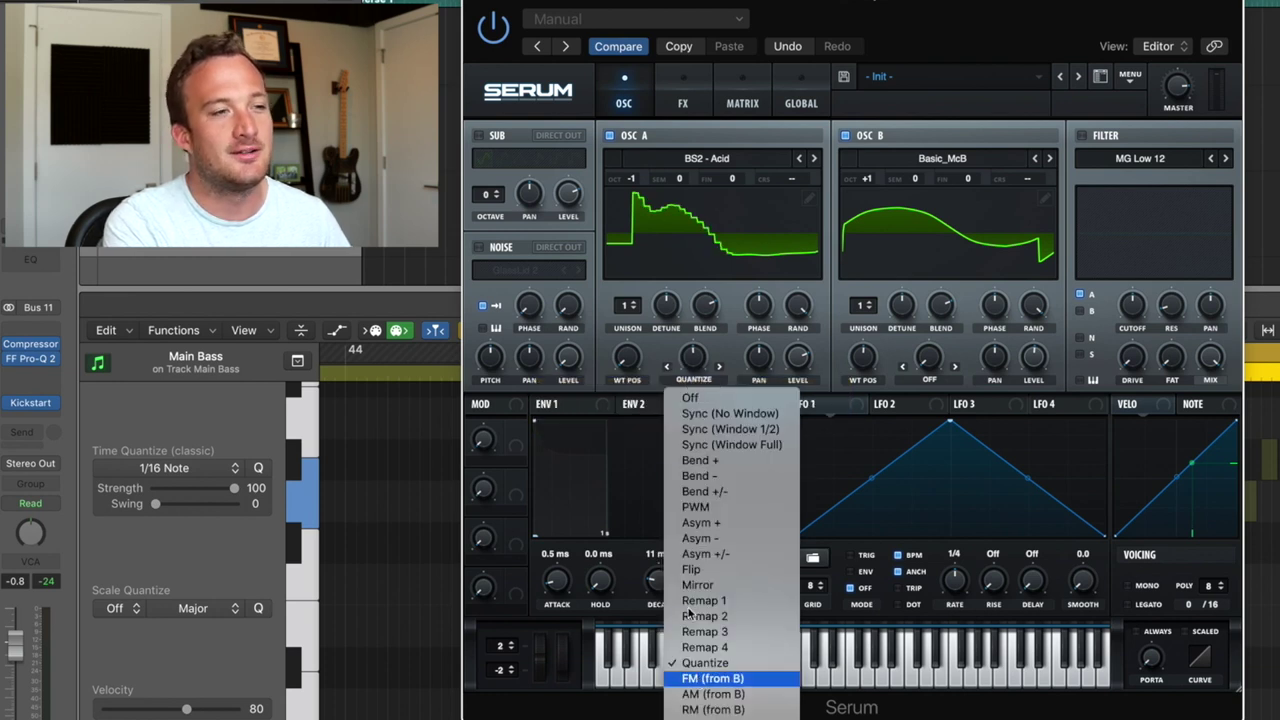
click(712, 678)
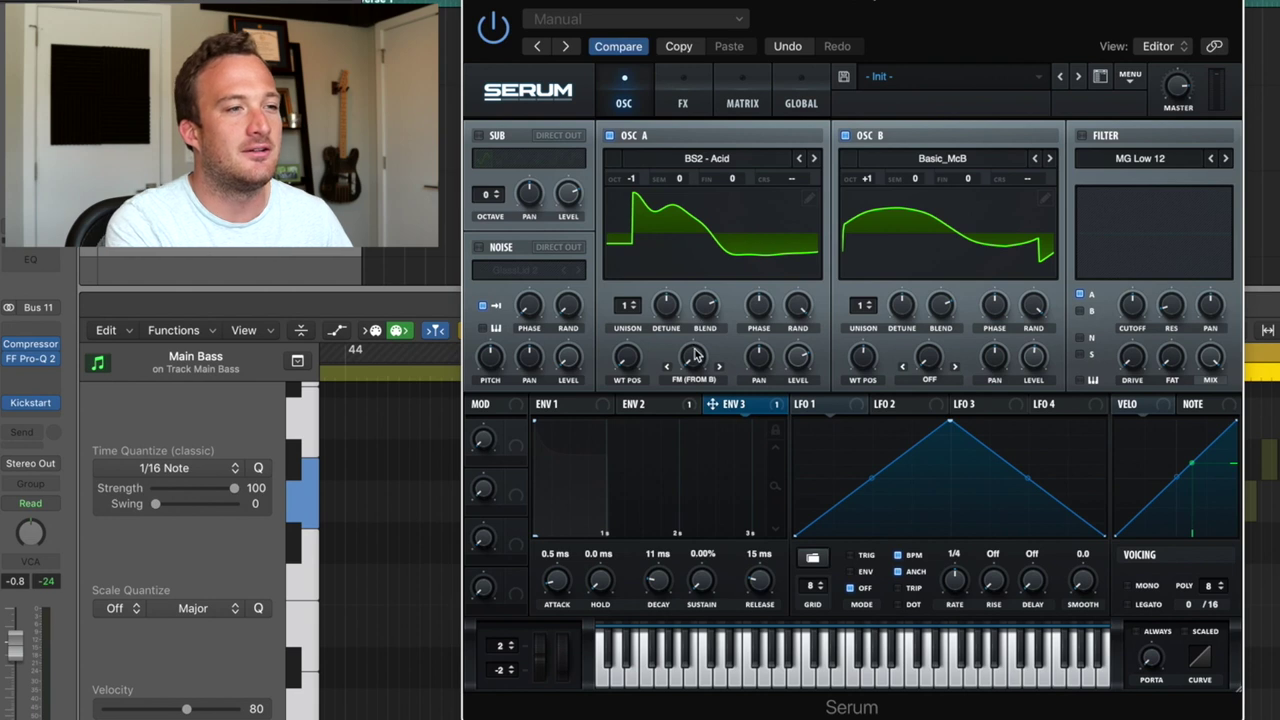
drag(689, 366, 689, 259)
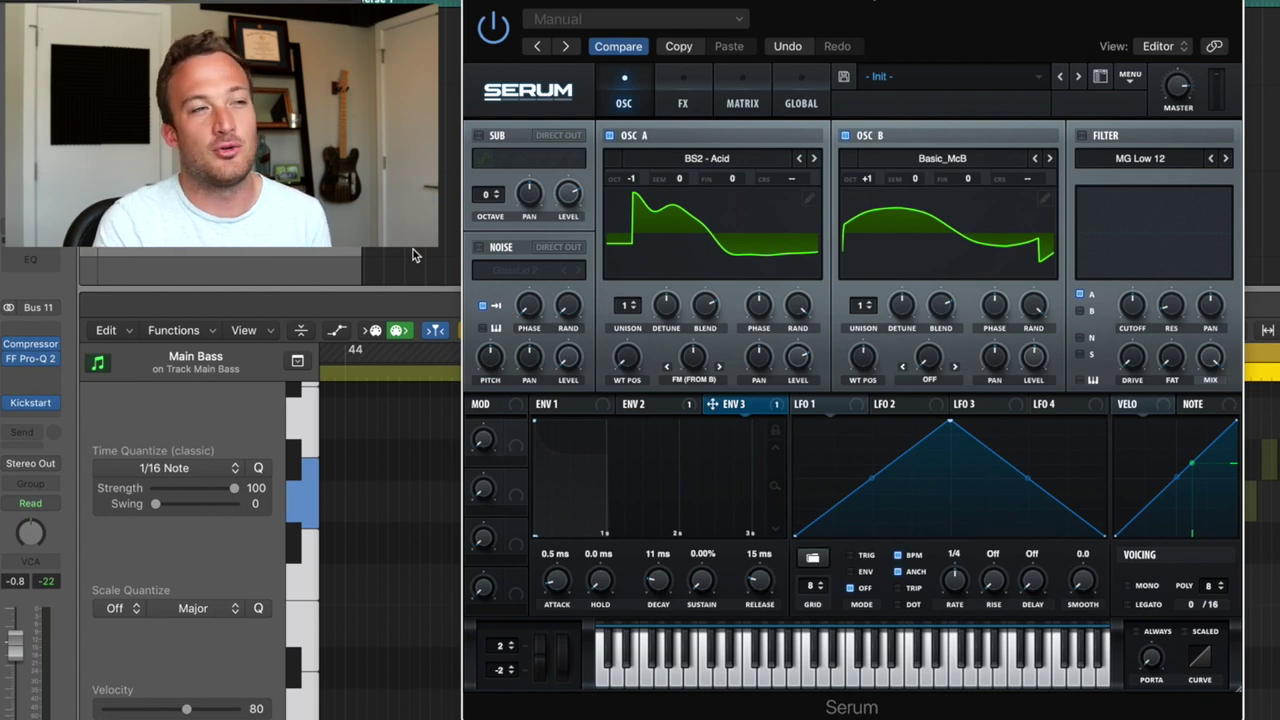
click(670, 410)
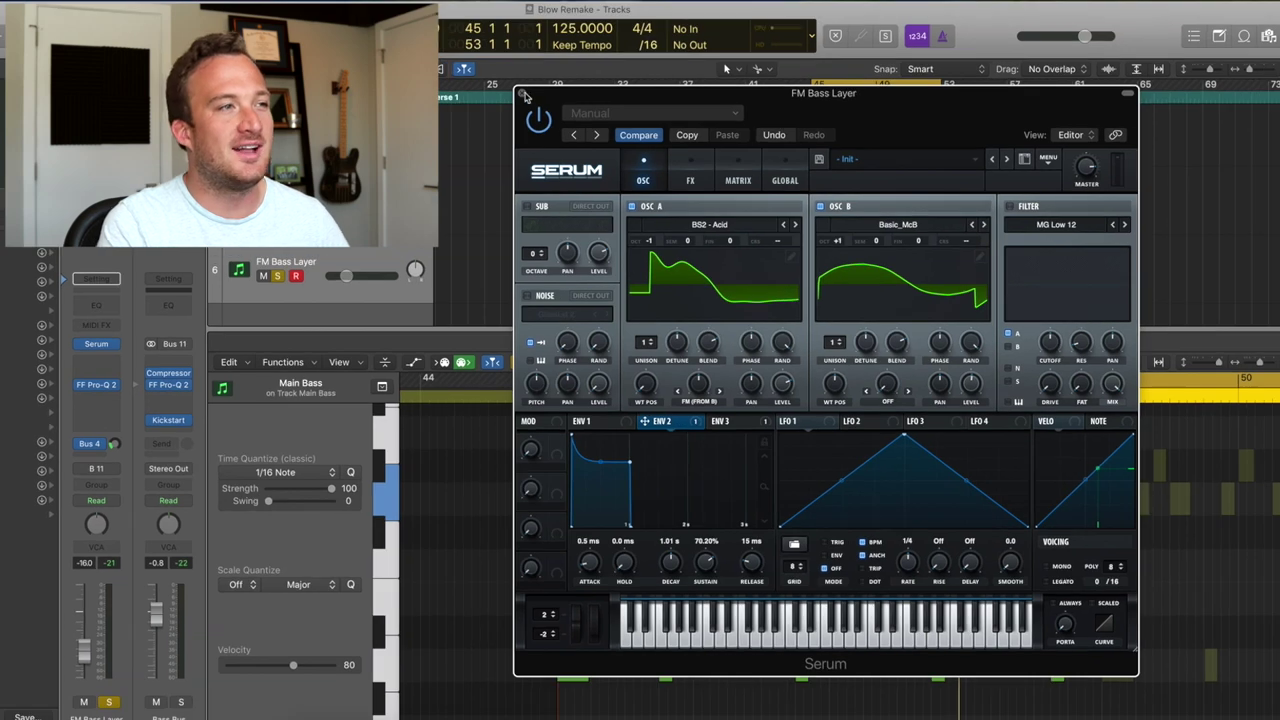
Select the Sub region, show its notes, solo the Sub track and start playback.
click(521, 93)
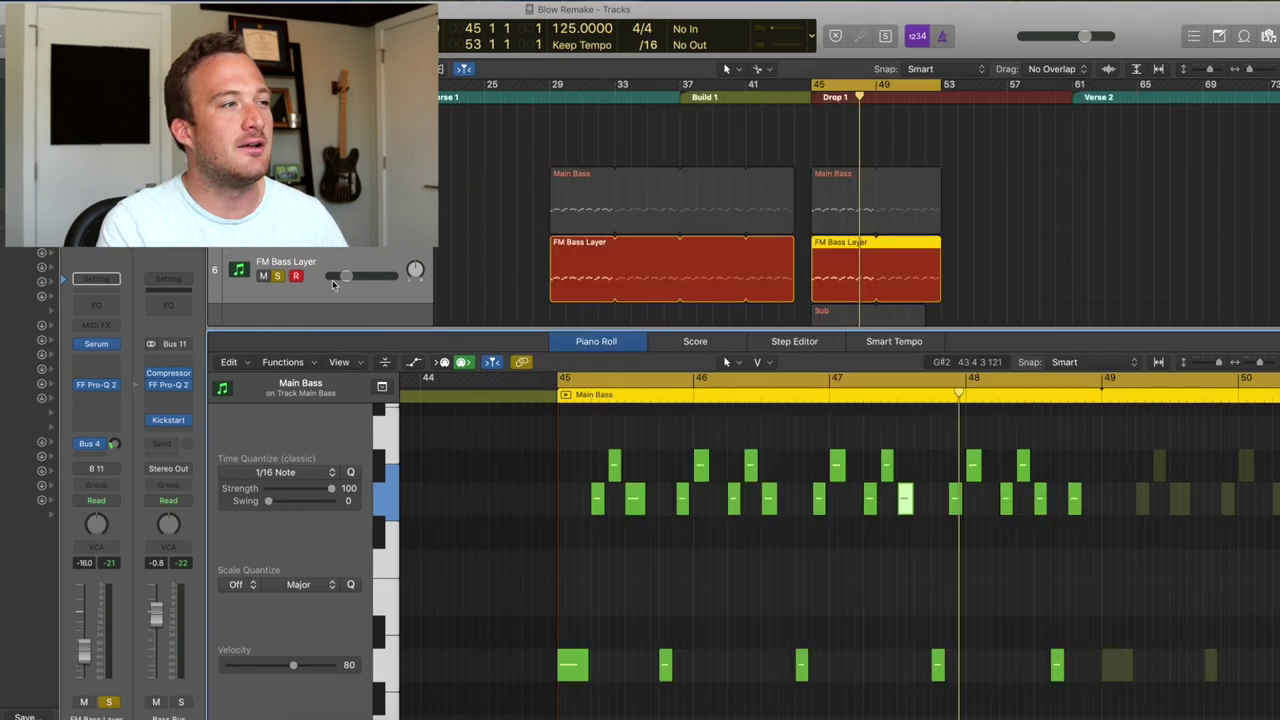
key(e)
click(843, 285)
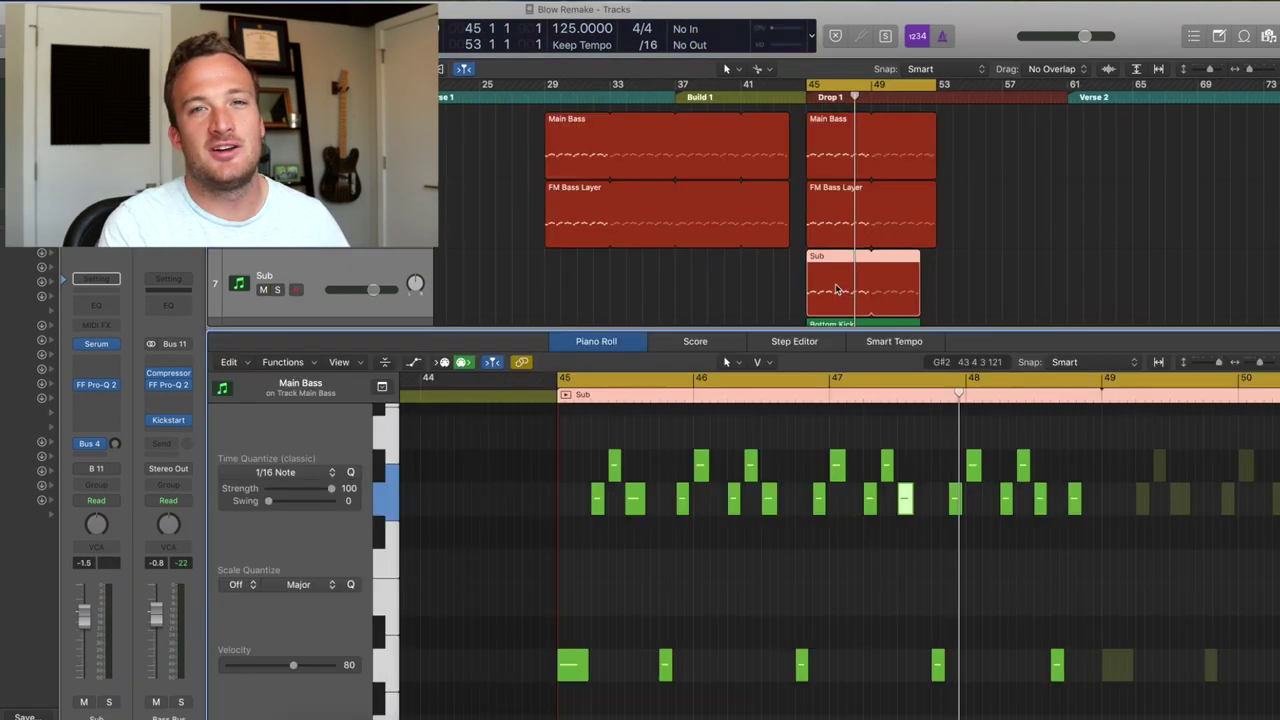
key(e)
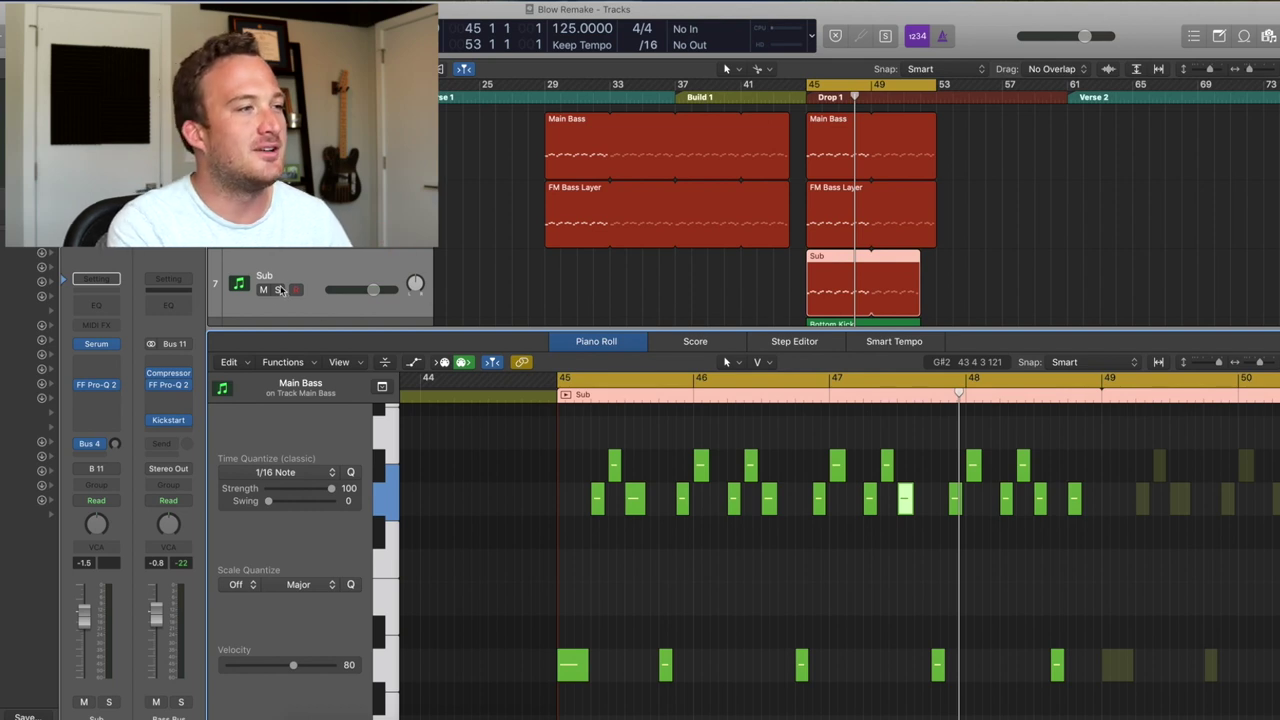
key(s)
key(space)
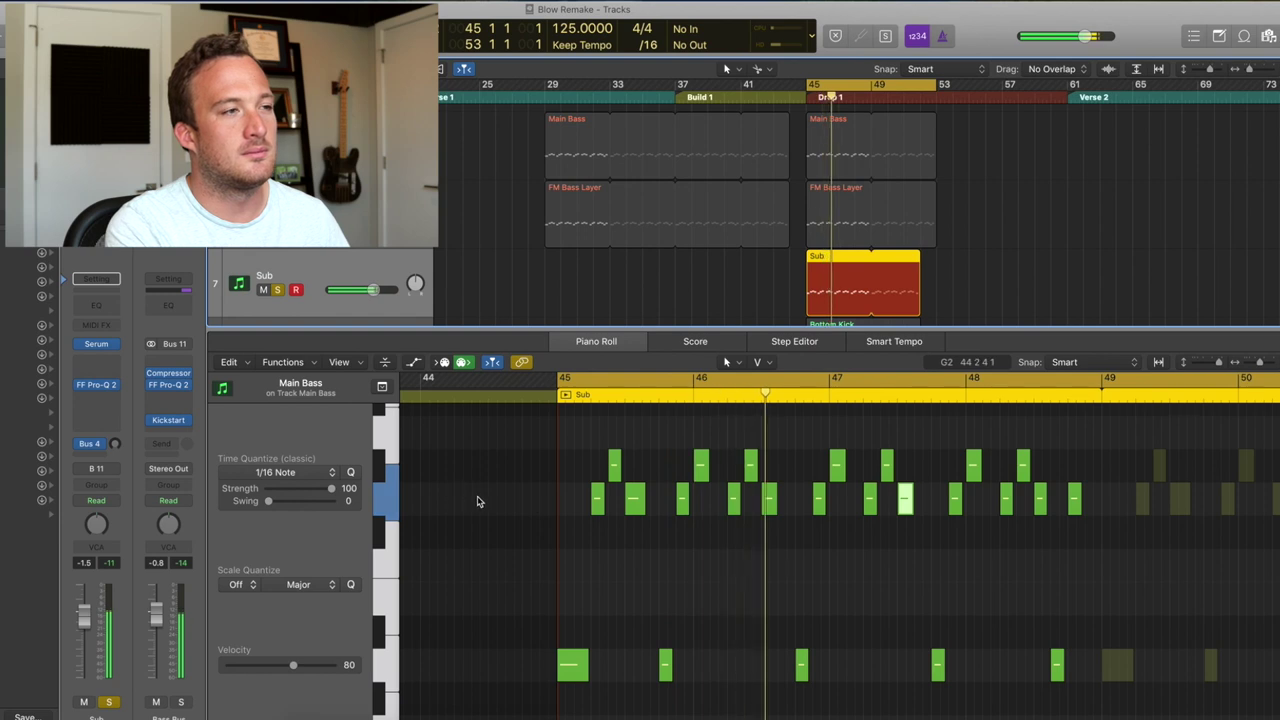
Open the Sub's Serum, shift oscillator A's wavetable position, and show the effects chain.
click(110, 343)
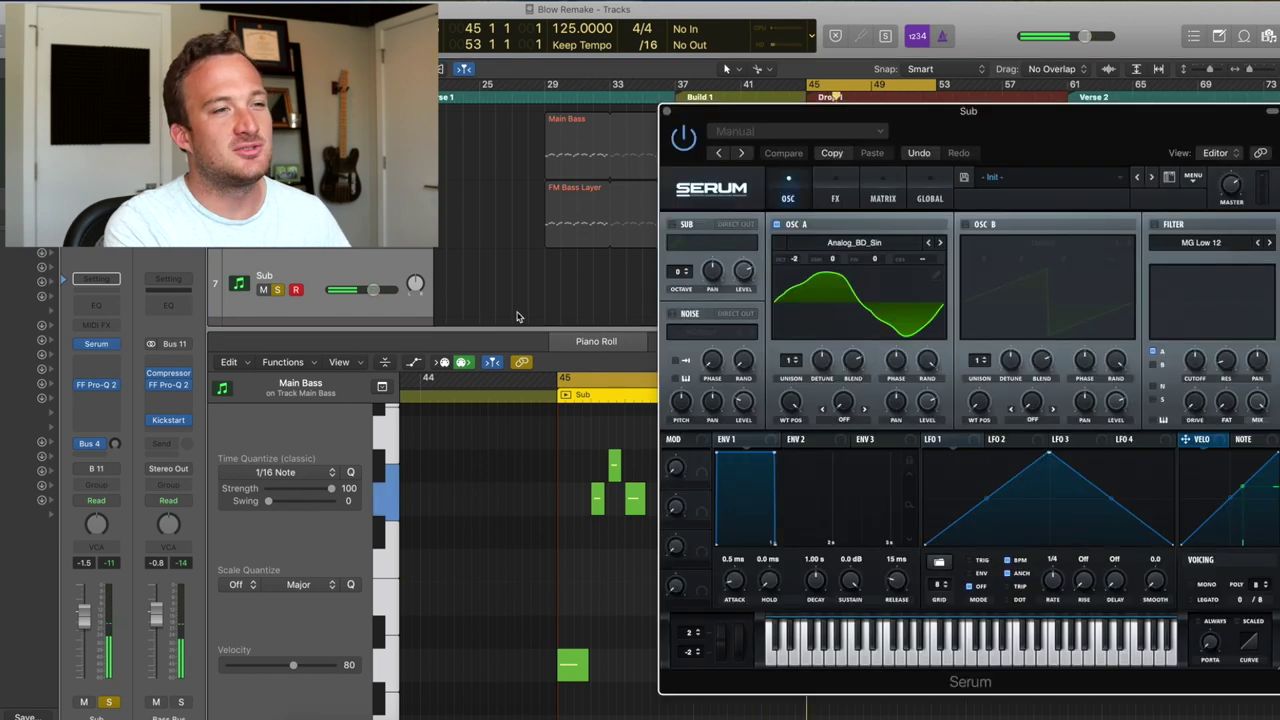
drag(903, 120, 795, 120)
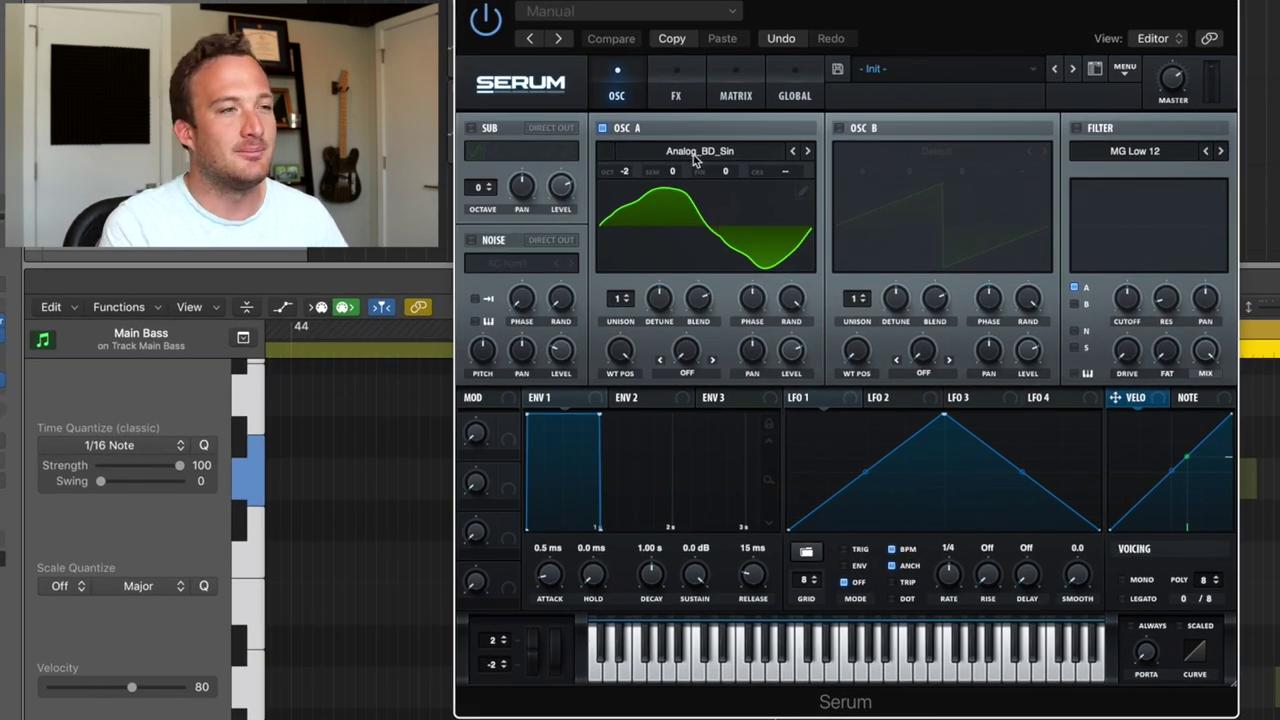
drag(618, 352, 597, 205)
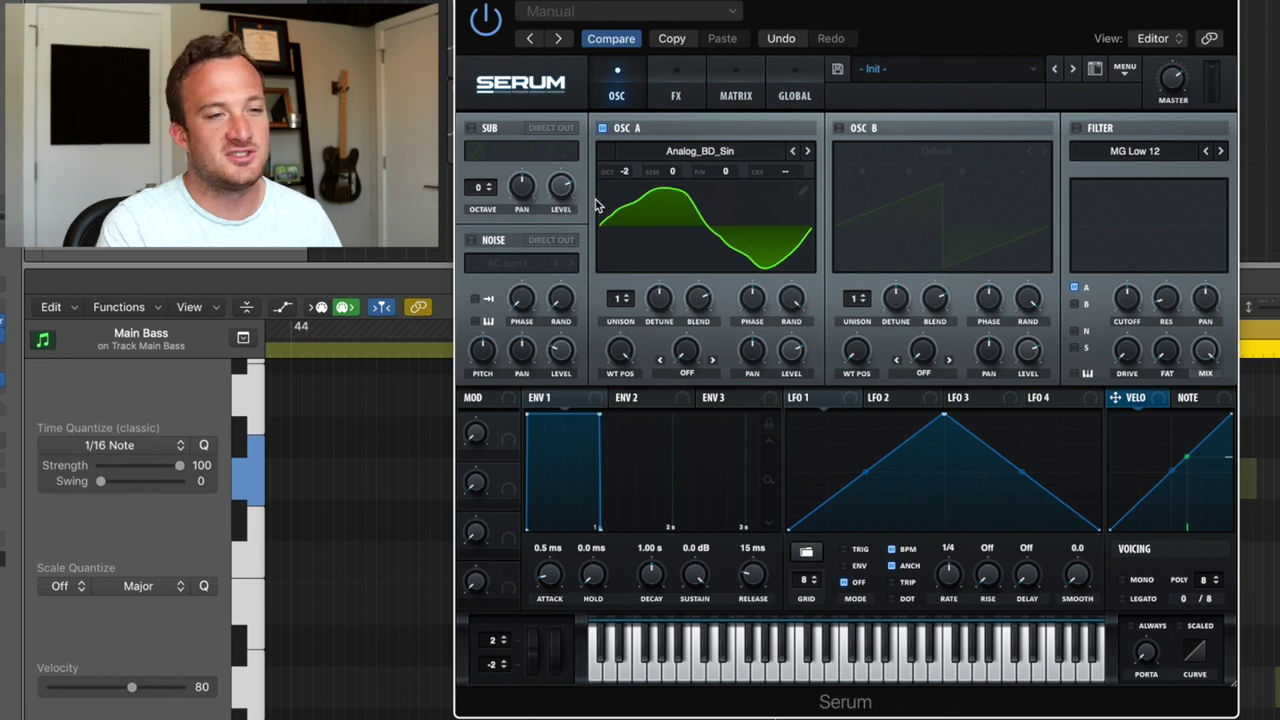
click(658, 100)
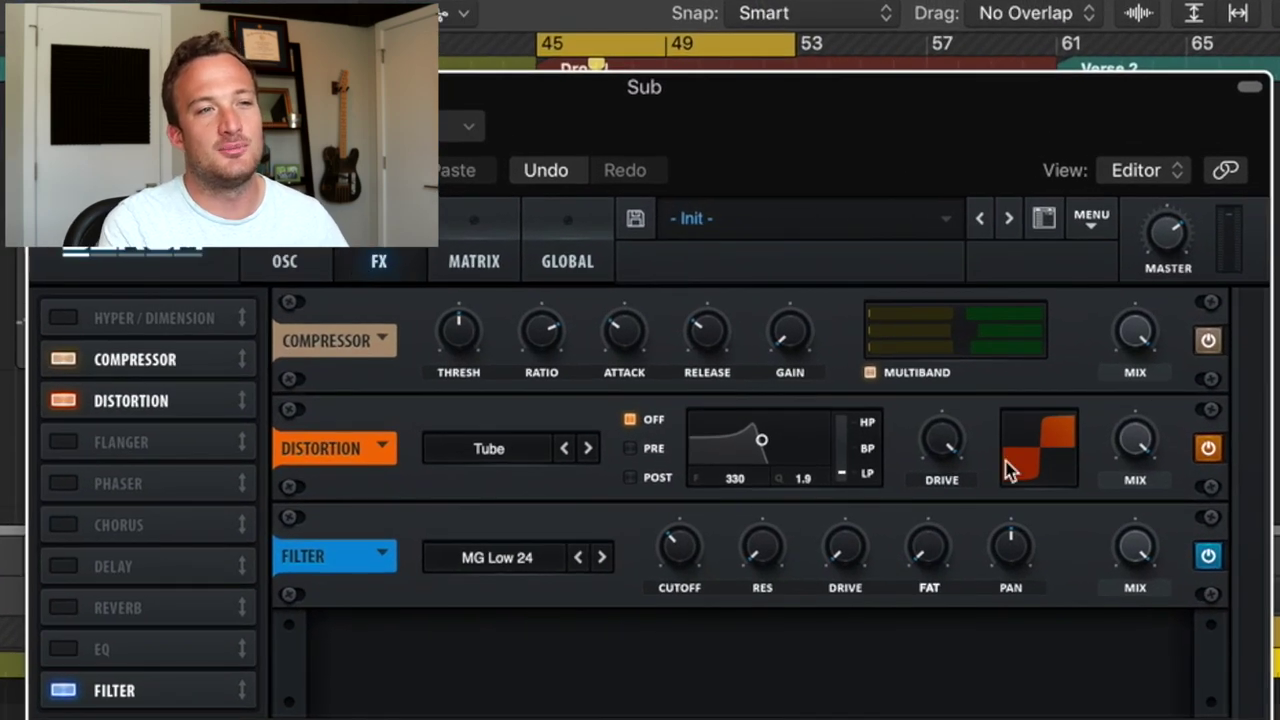
Raise the Sub's Serum distortion drive to 82% and its FX filter cutoff to about 13290 Hz.
drag(943, 448, 940, 458)
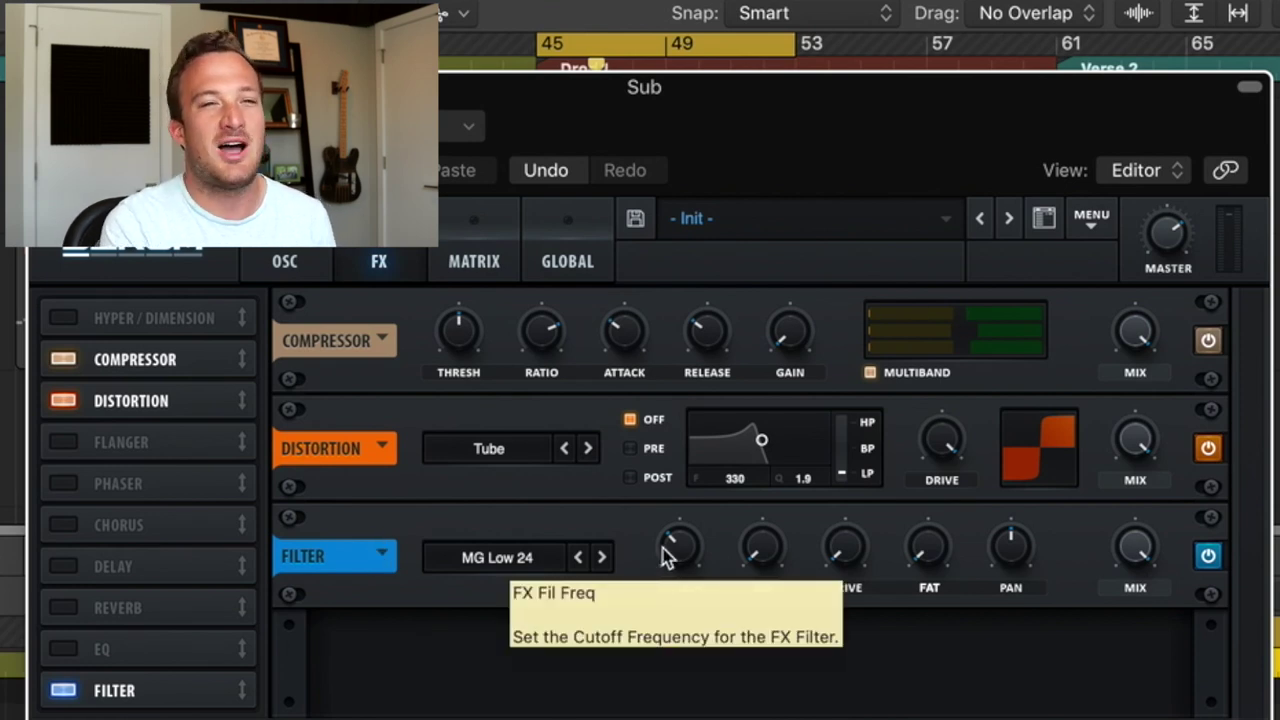
mouse_move(698, 560)
mouse_down()
mouse_move(678, 520)
mouse_move(668, 410)
mouse_move(686, 301)
mouse_move(692, 566)
mouse_move(684, 550)
mouse_up()
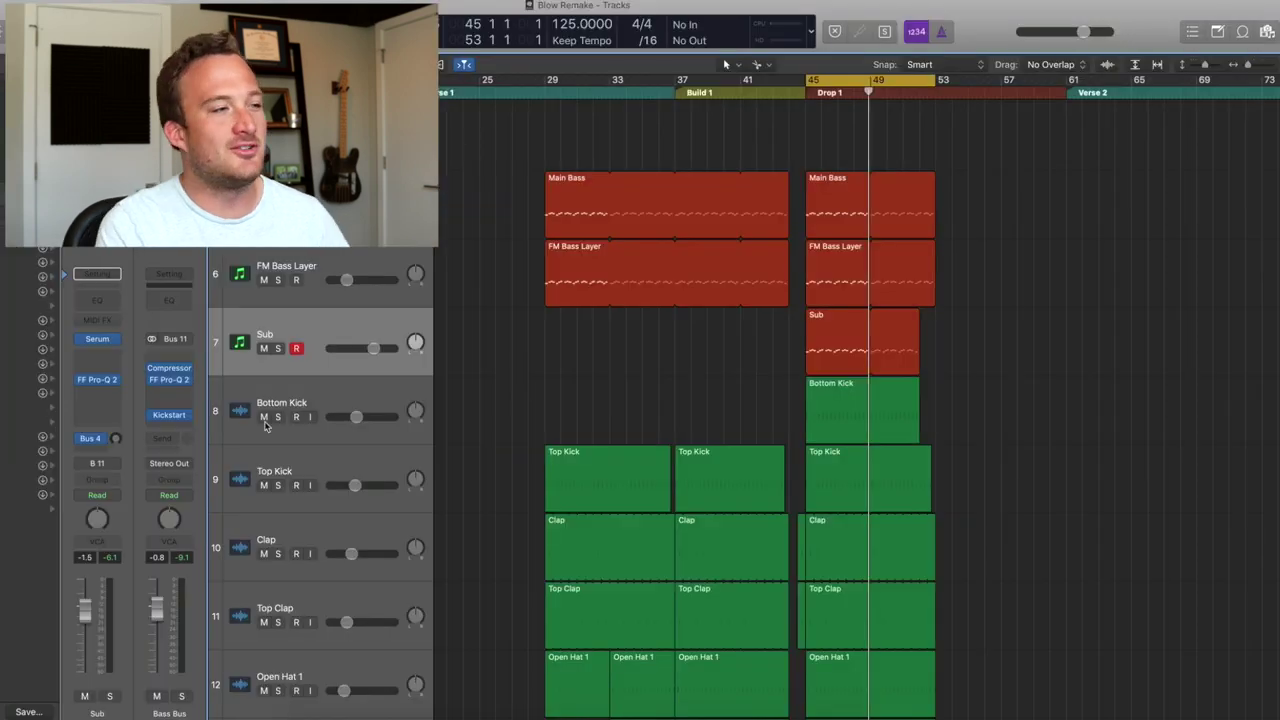
Bypass the Bass Bus compressor and play FM Bass Layer and Sub soloed.
click(169, 368)
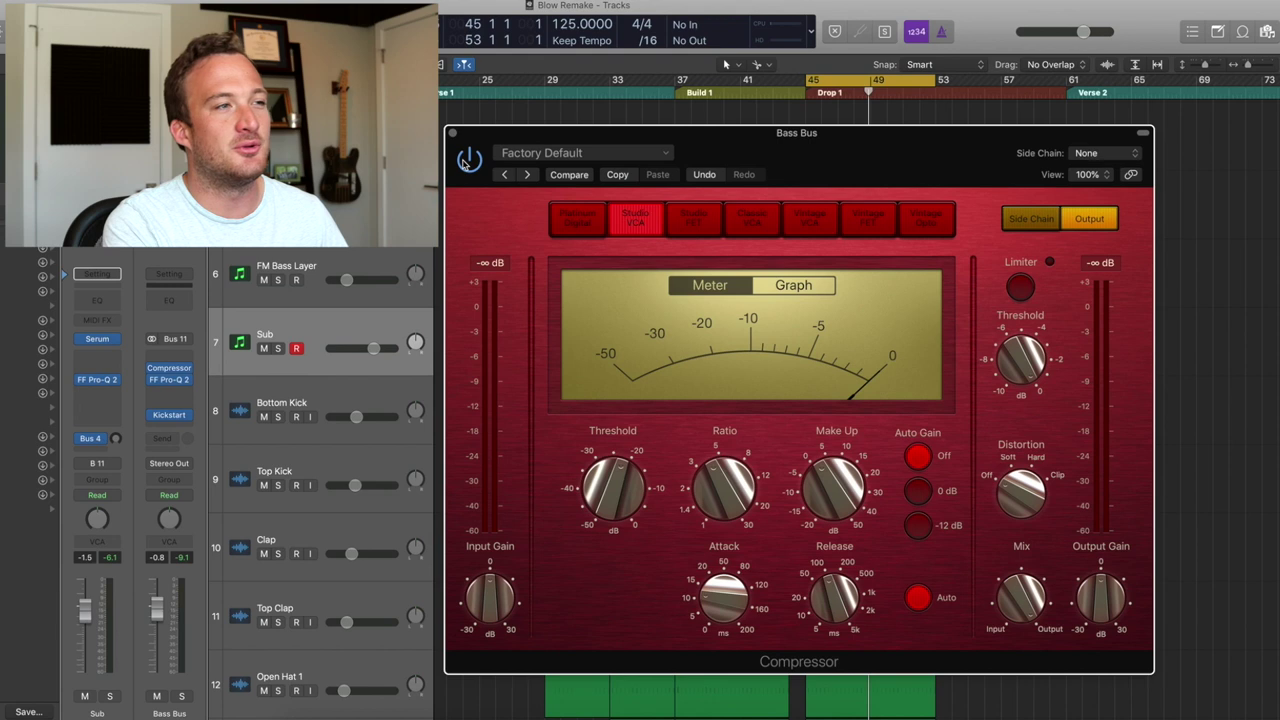
click(464, 160)
key(s)
click(285, 340)
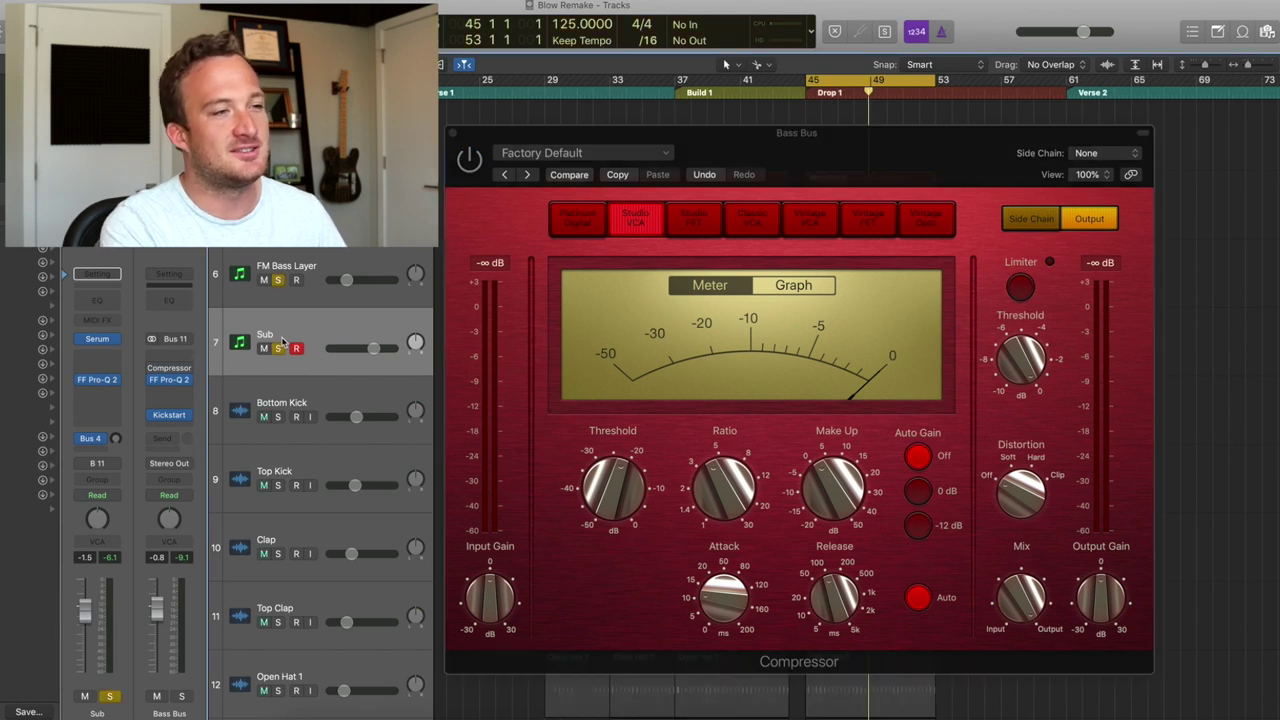
key(space)
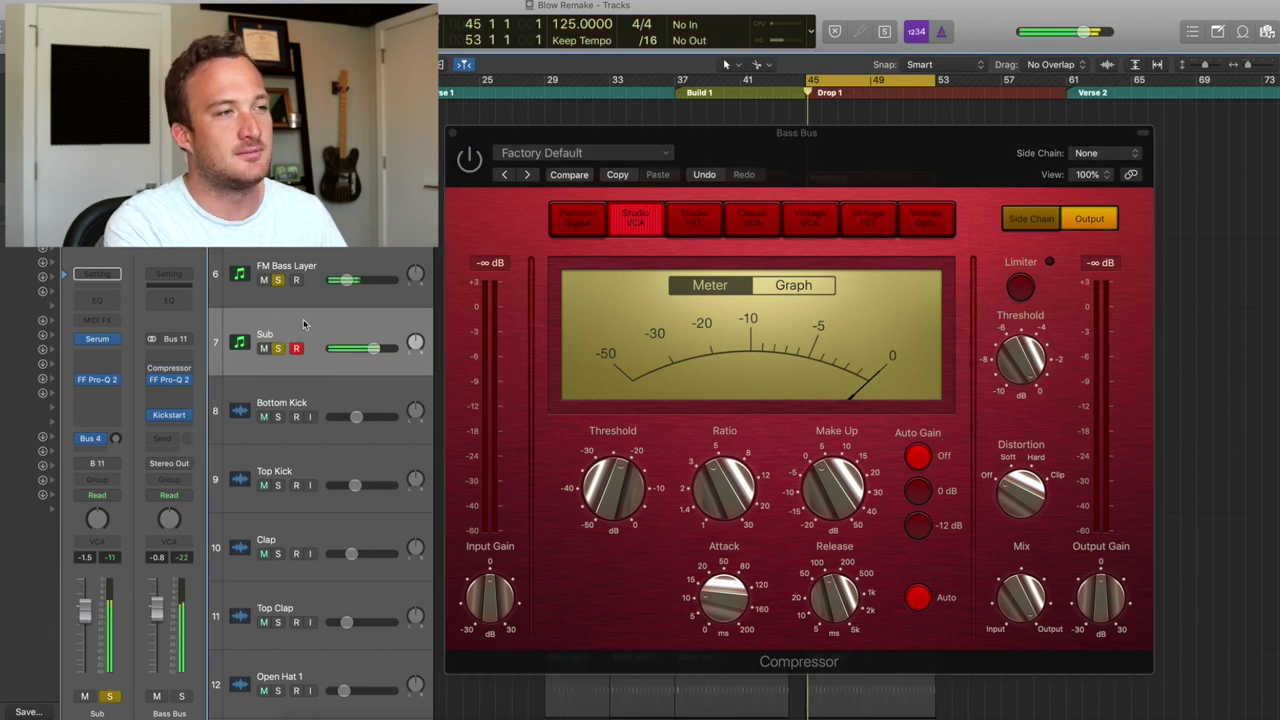
Toggle the Bass Bus compressor on and off during playback to compare, leaving it active.
click(467, 162)
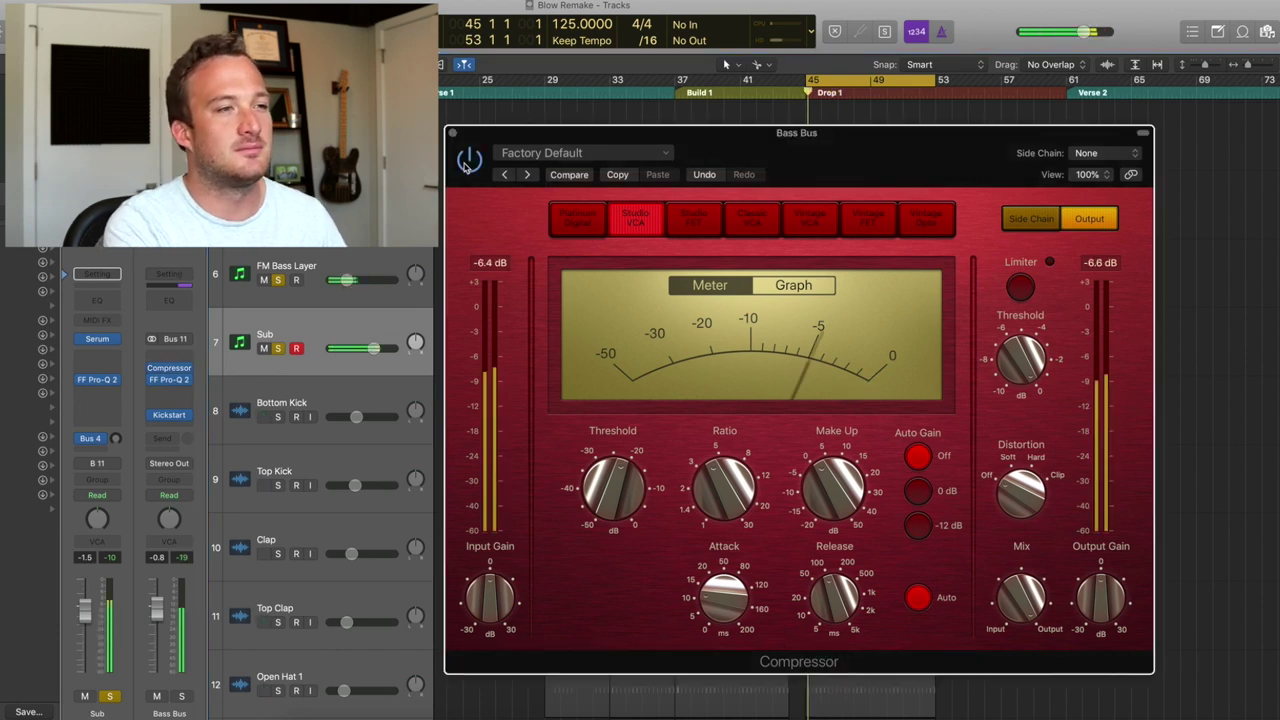
click(467, 162)
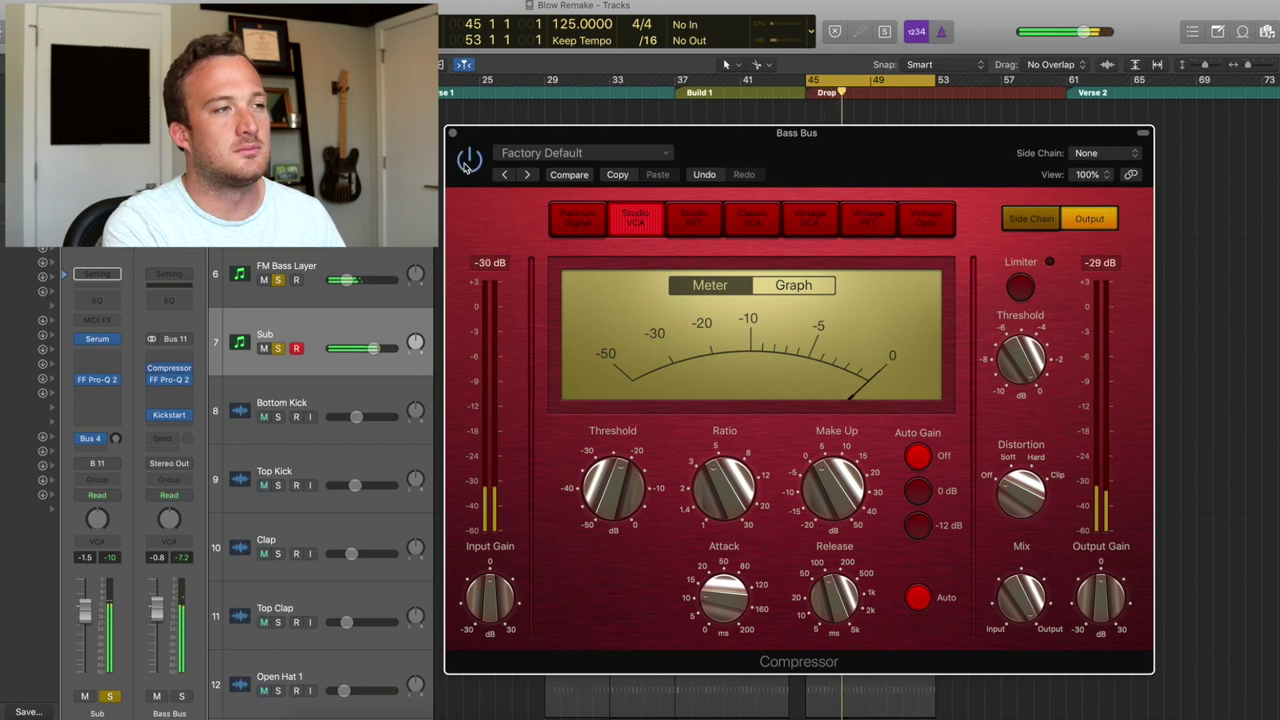
click(467, 162)
click(467, 162)
click(467, 162)
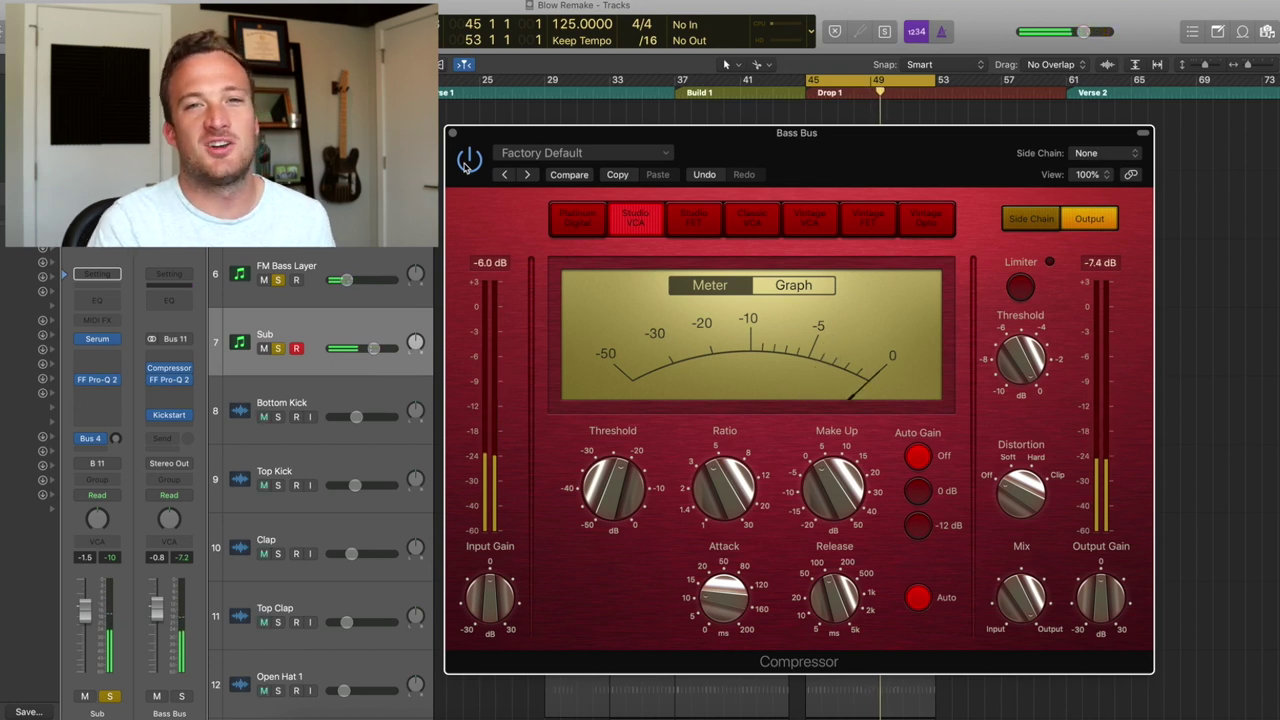
key(space)
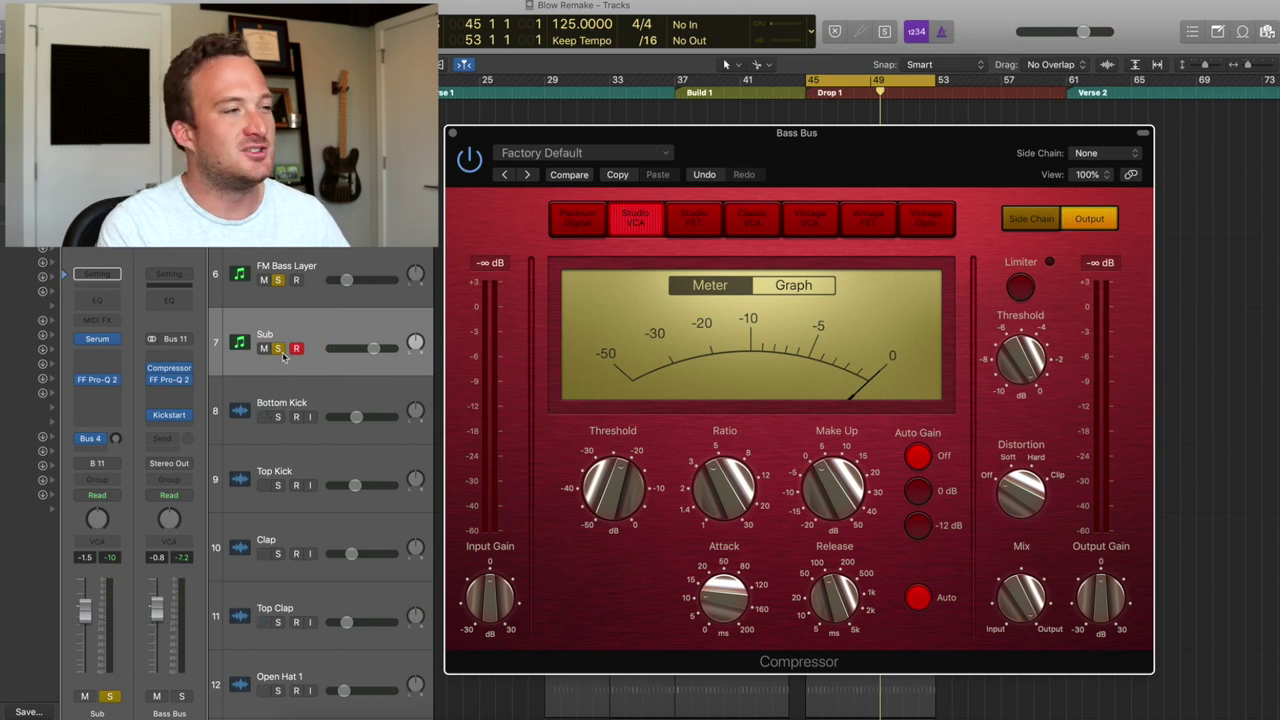
Check the Bass Bus Kickstart sidechain plugin, then close it and the compressor.
click(169, 416)
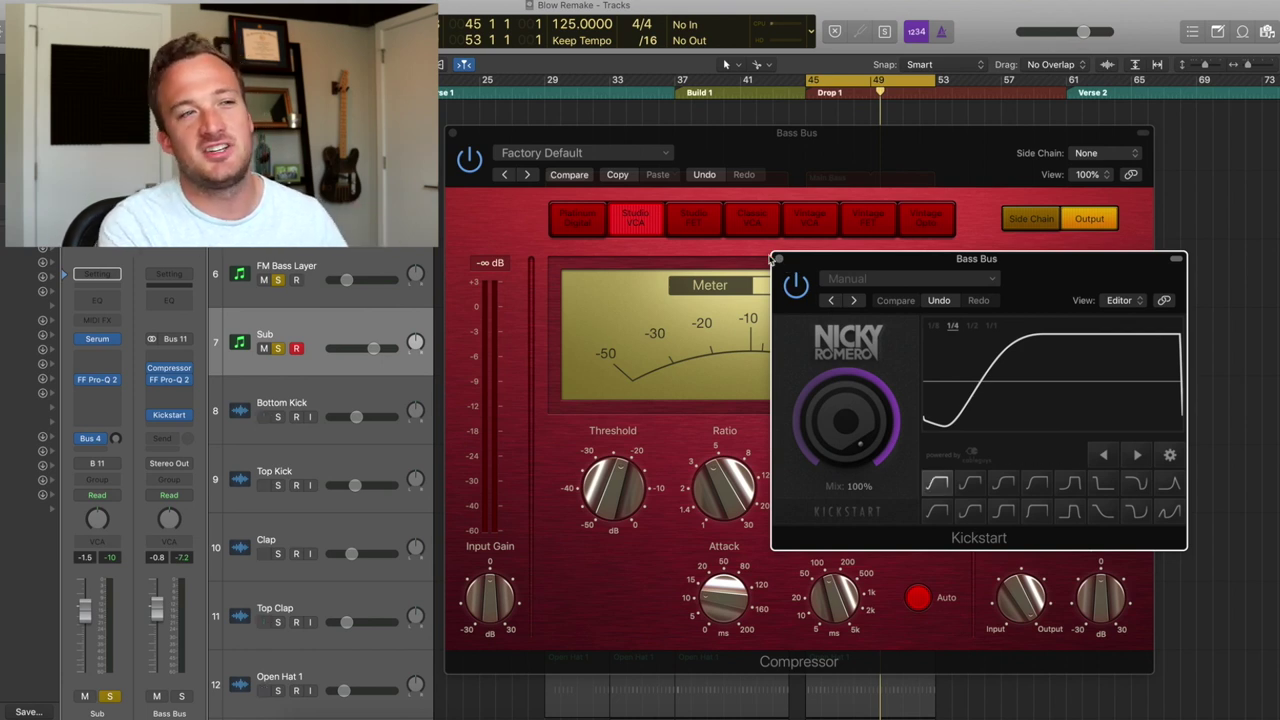
click(779, 259)
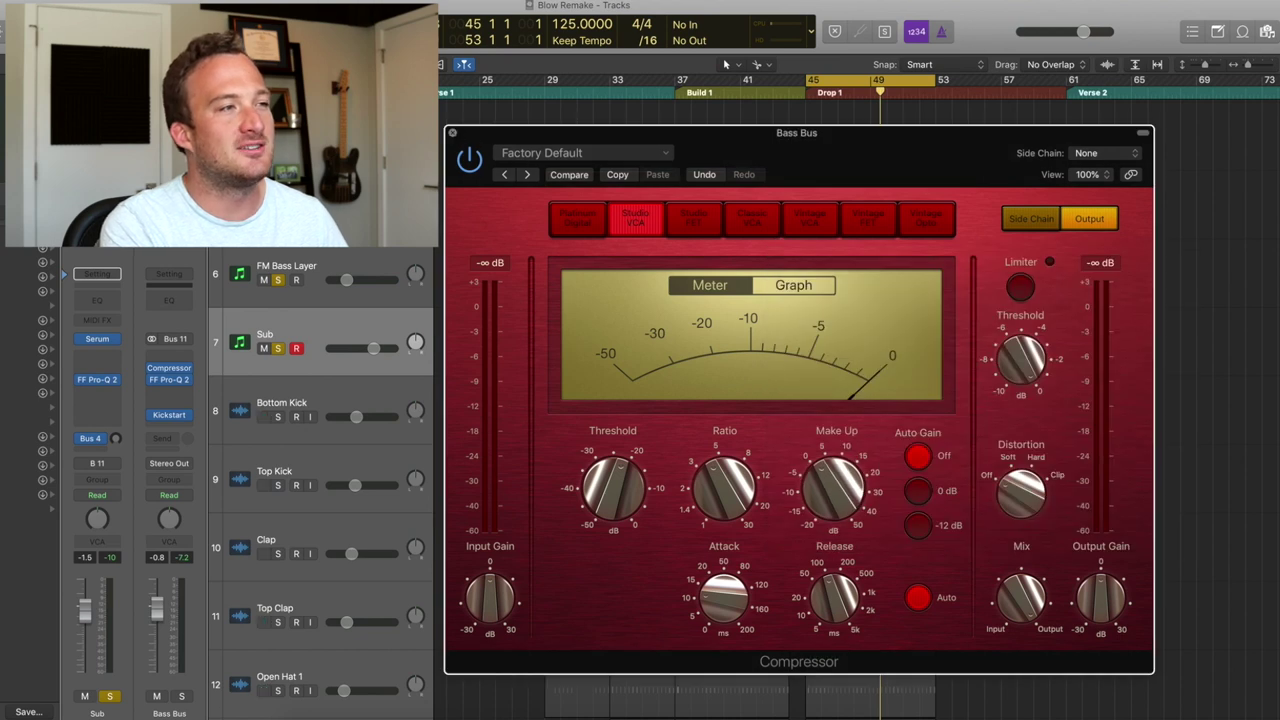
click(452, 132)
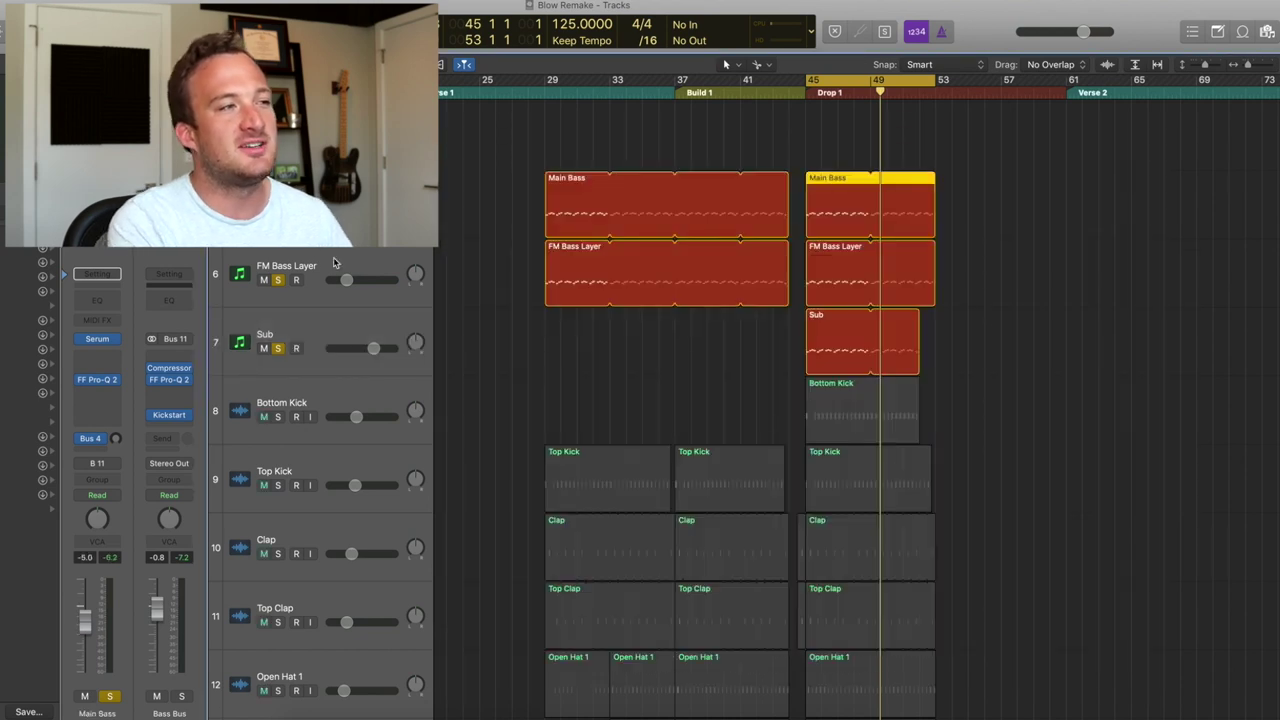
Unsolo FM Bass Layer and Sub and audition the drop with the Main Bass Pro-Q 2 open.
drag(280, 283, 270, 398)
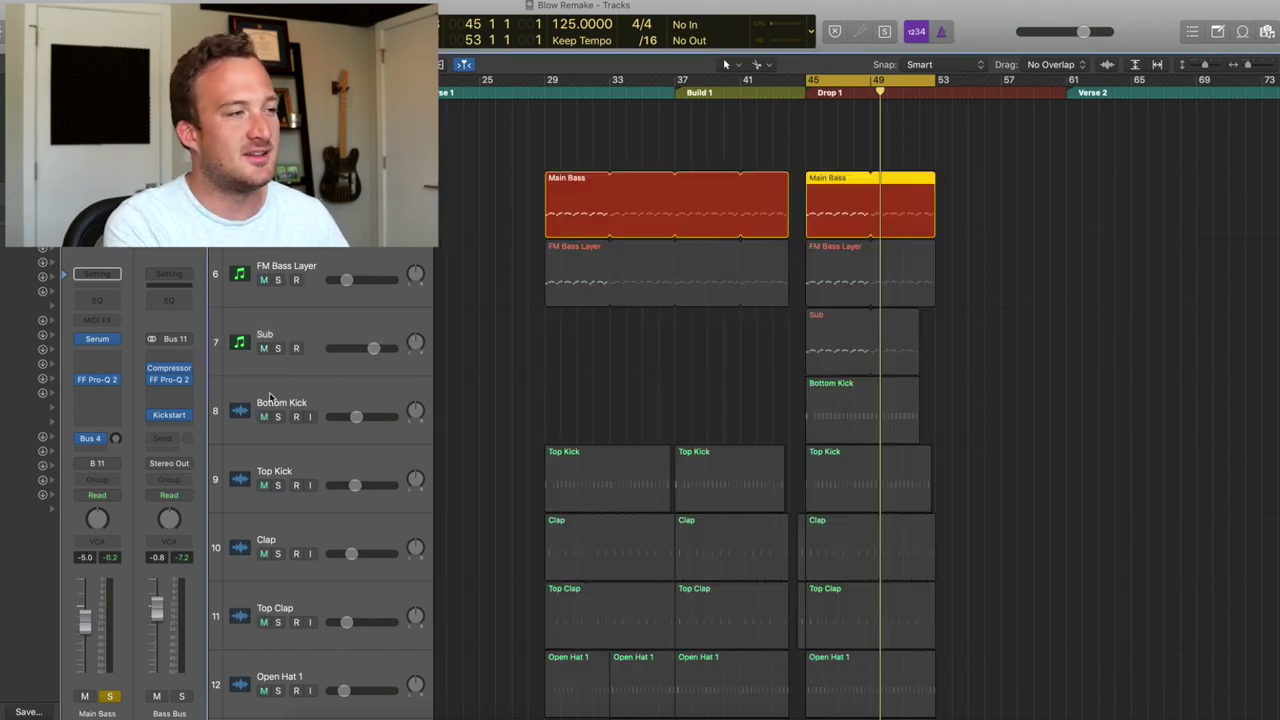
click(95, 380)
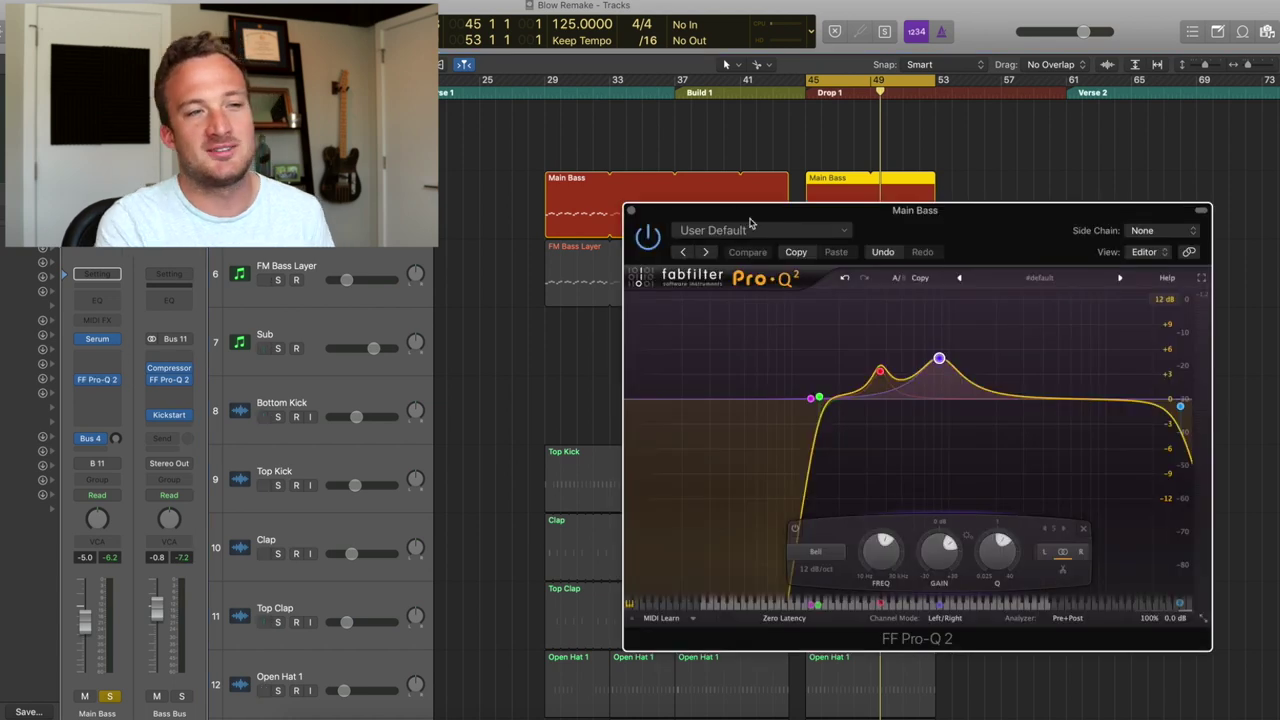
key(space)
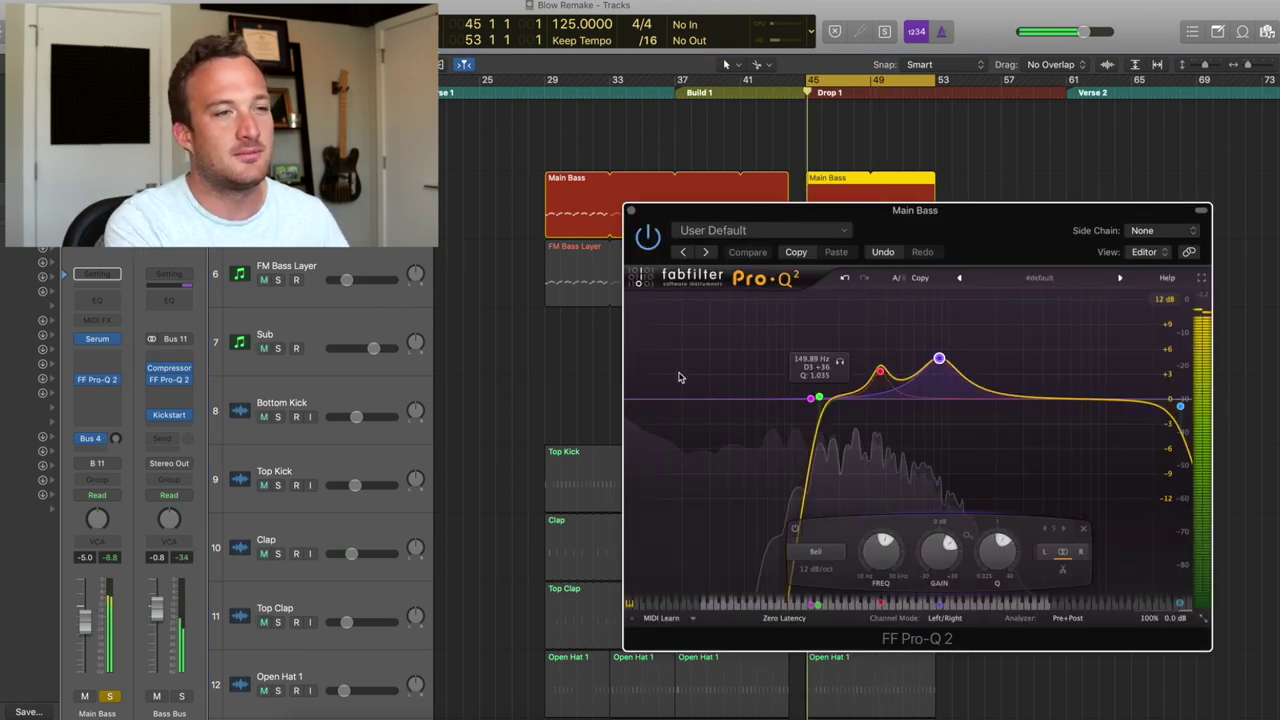
drag(1018, 545, 1018, 538)
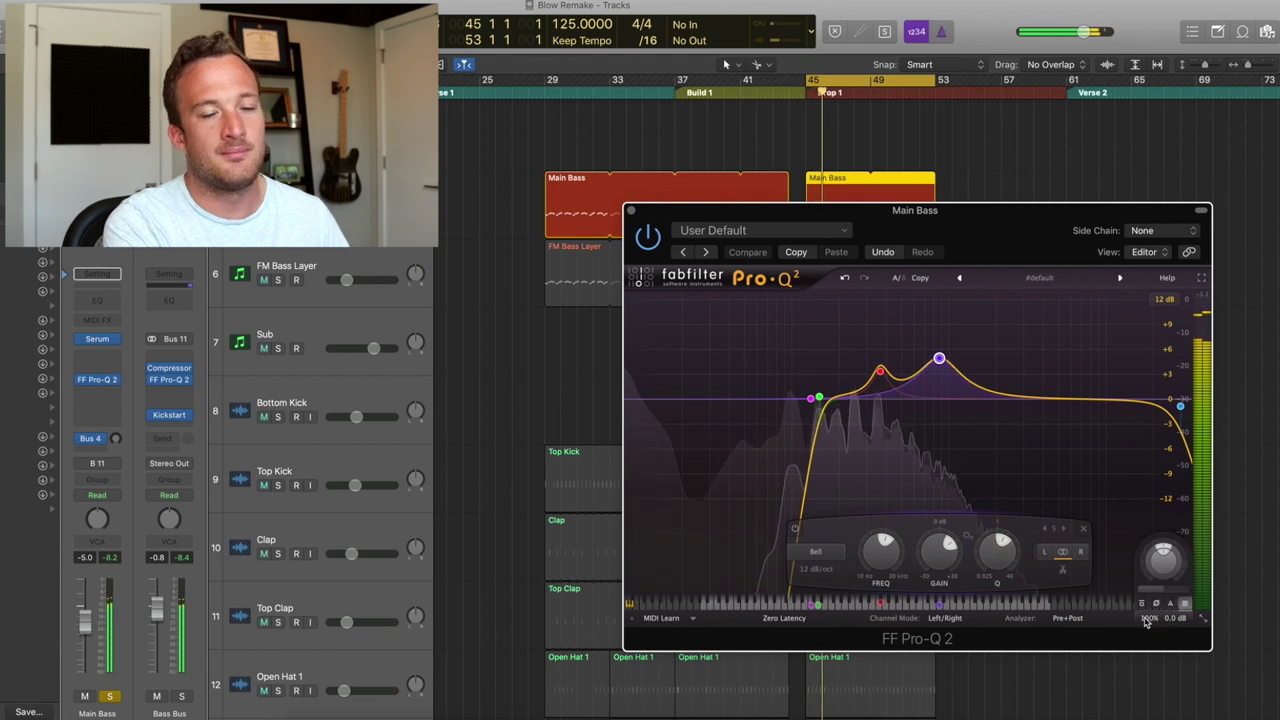
key(space)
Compare the Main Bass EQ's bell boosts bypassed and active during playback, leaving them on.
mouse_move(939, 360)
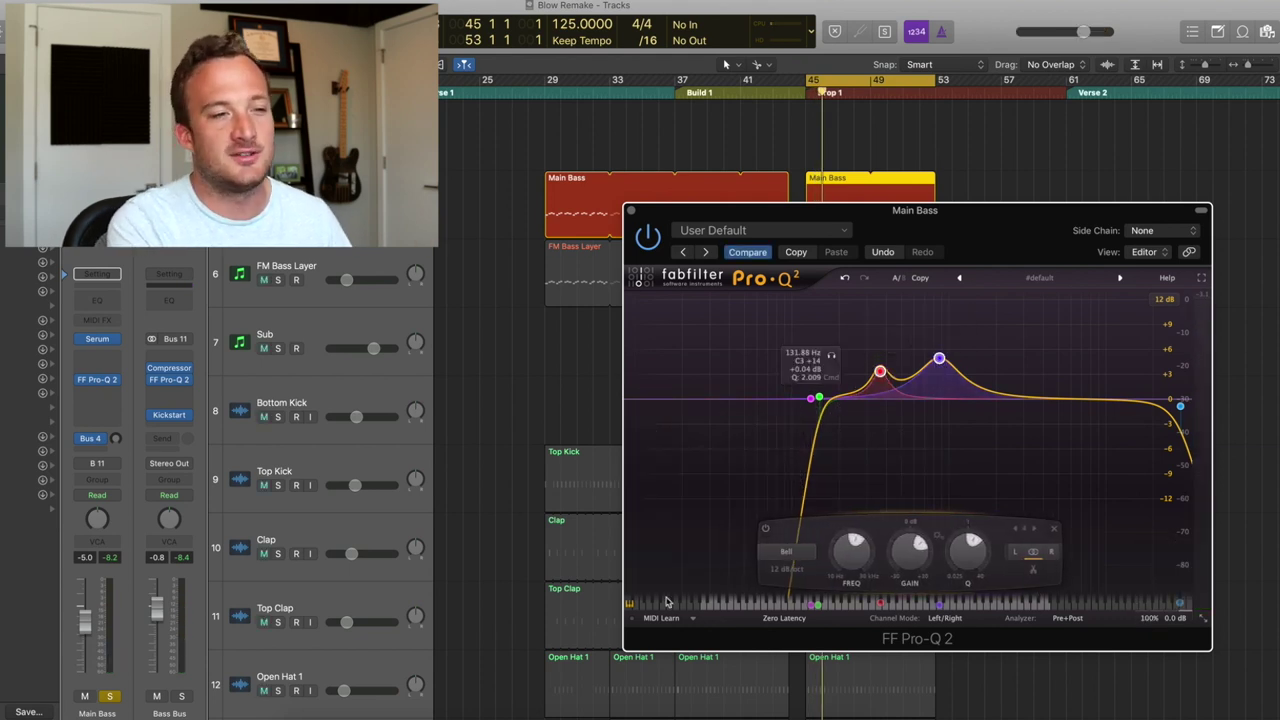
click(766, 531)
key(space)
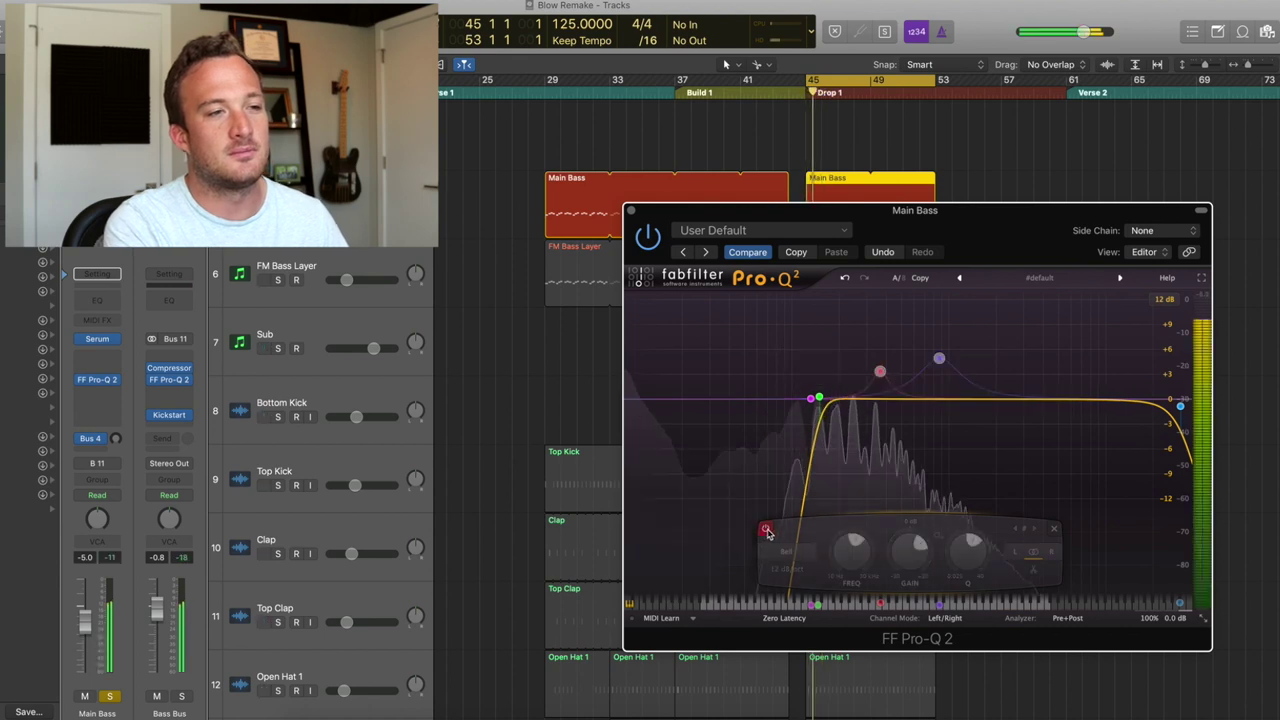
click(766, 531)
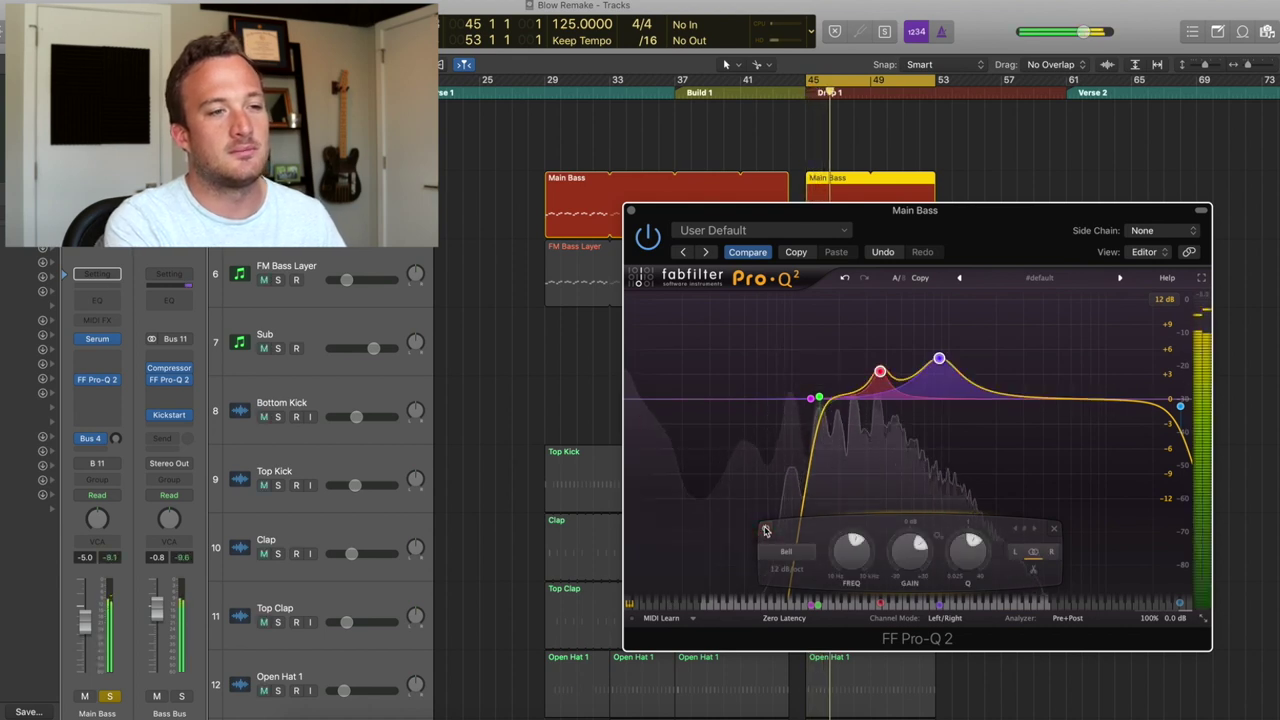
click(766, 531)
click(766, 531)
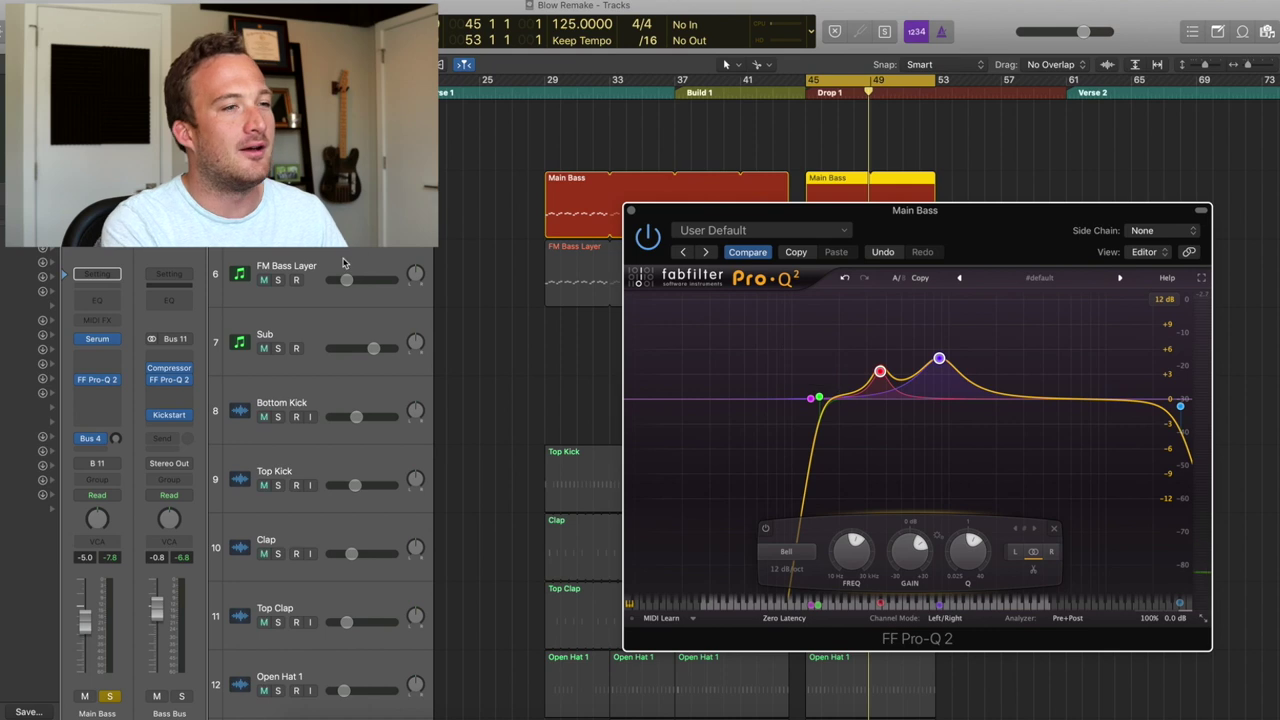
Inspect the low-cut bands on the Main Bass, FM Bass Layer and Sub Pro-Q 2 EQs.
click(819, 398)
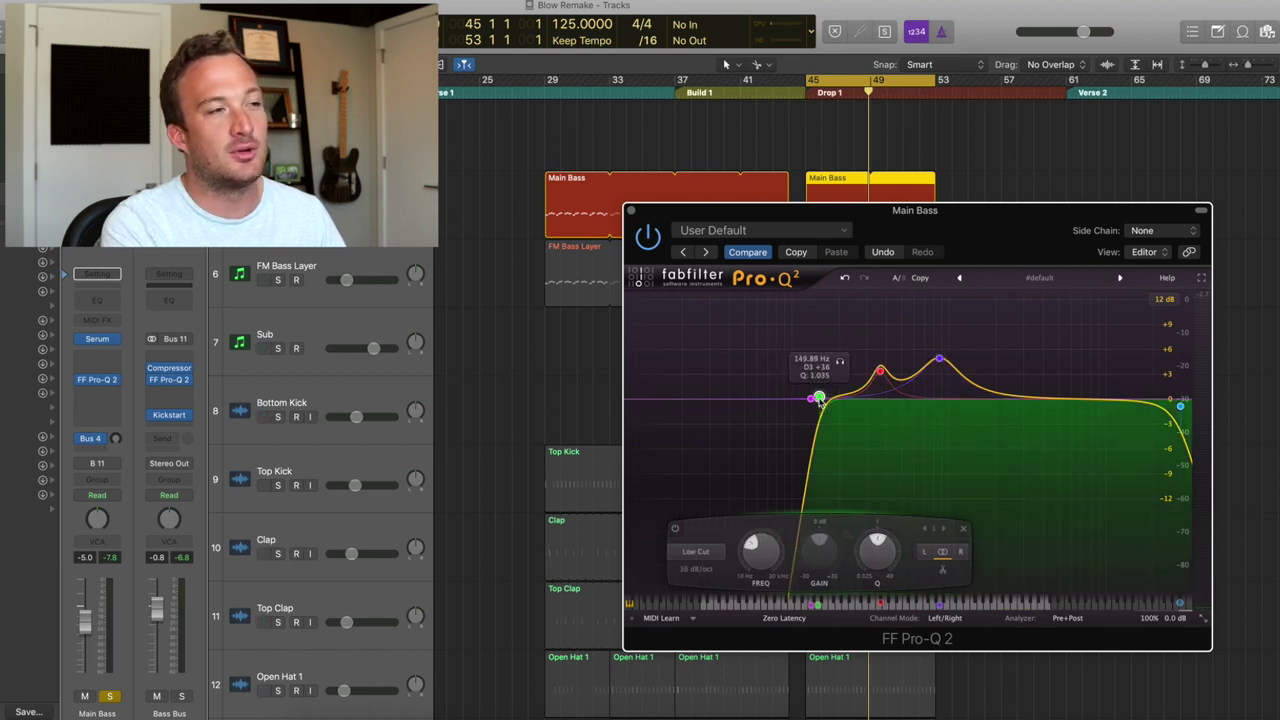
click(320, 293)
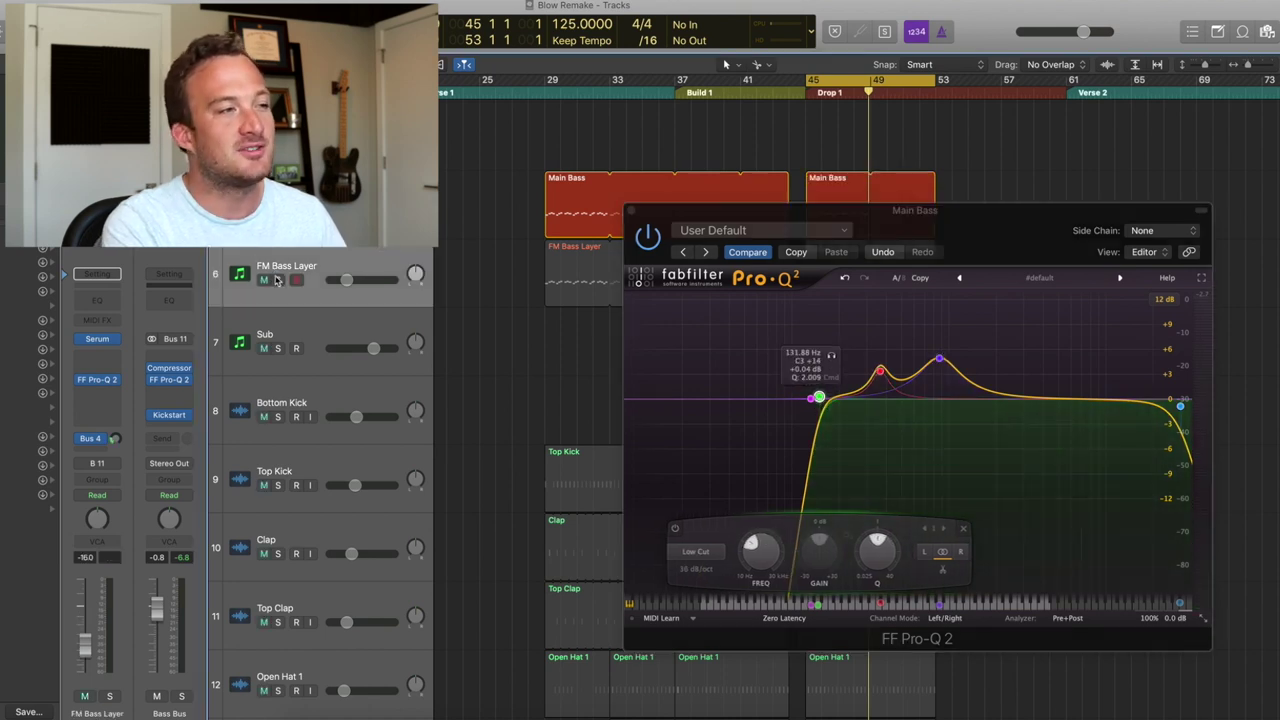
click(98, 381)
drag(849, 287, 860, 173)
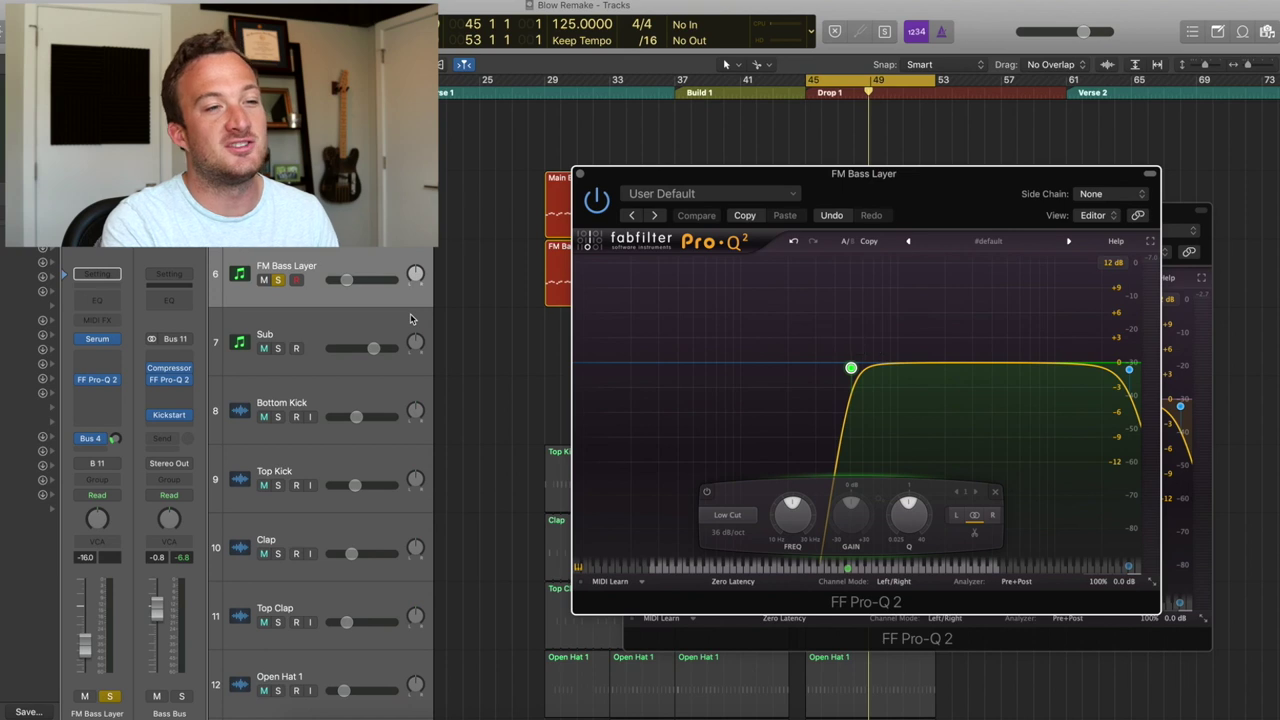
click(268, 353)
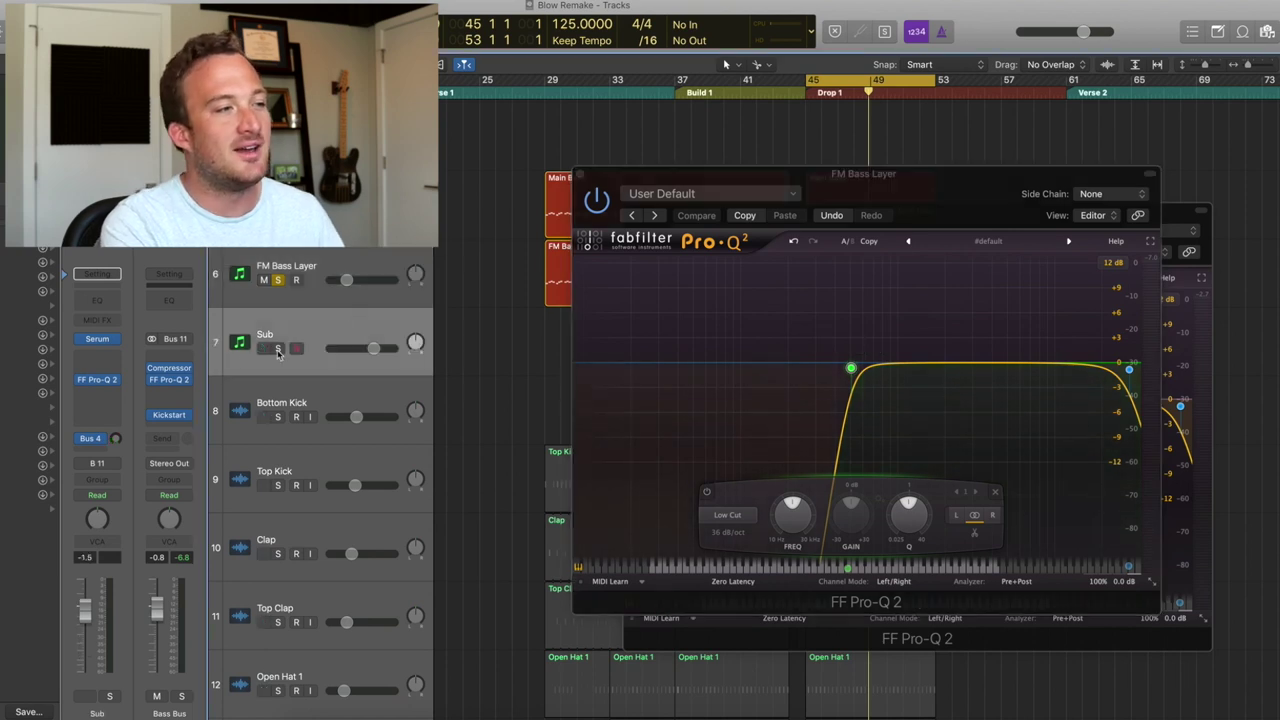
click(107, 383)
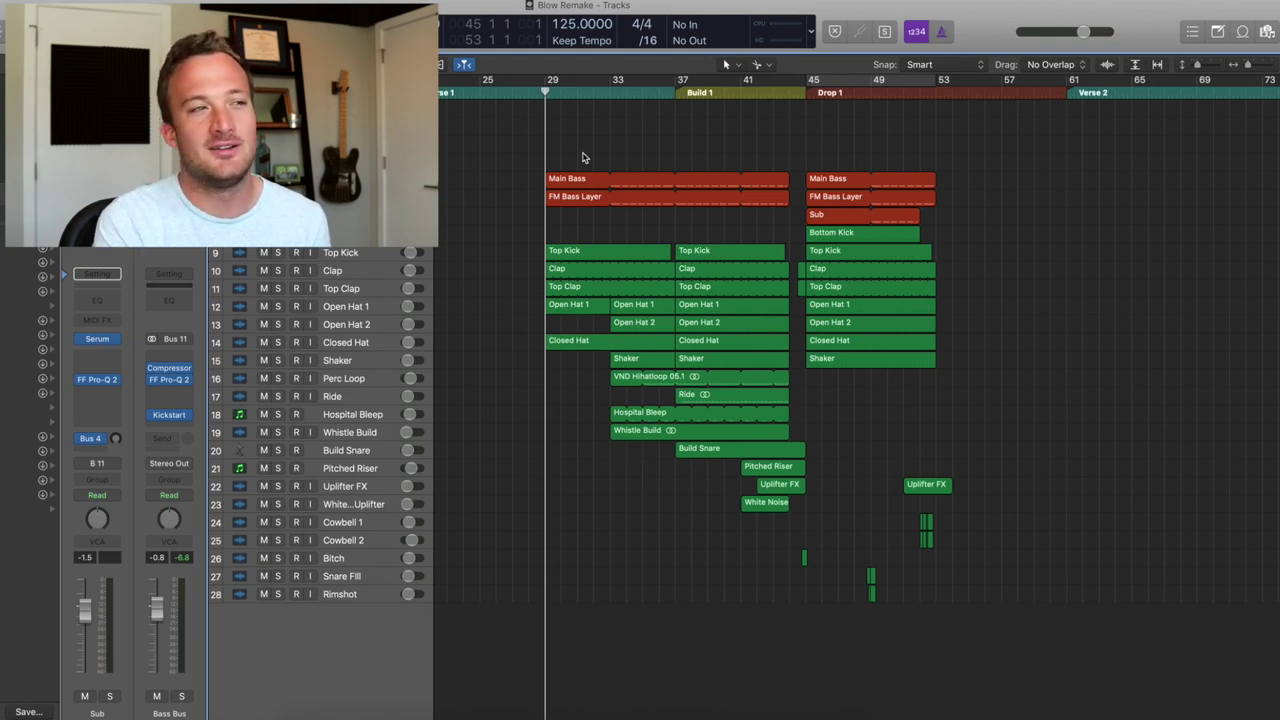
Audition the soloed Top Kick into Drop 1, clear its solo, and move the playhead to Build 1.
click(277, 253)
key(space)
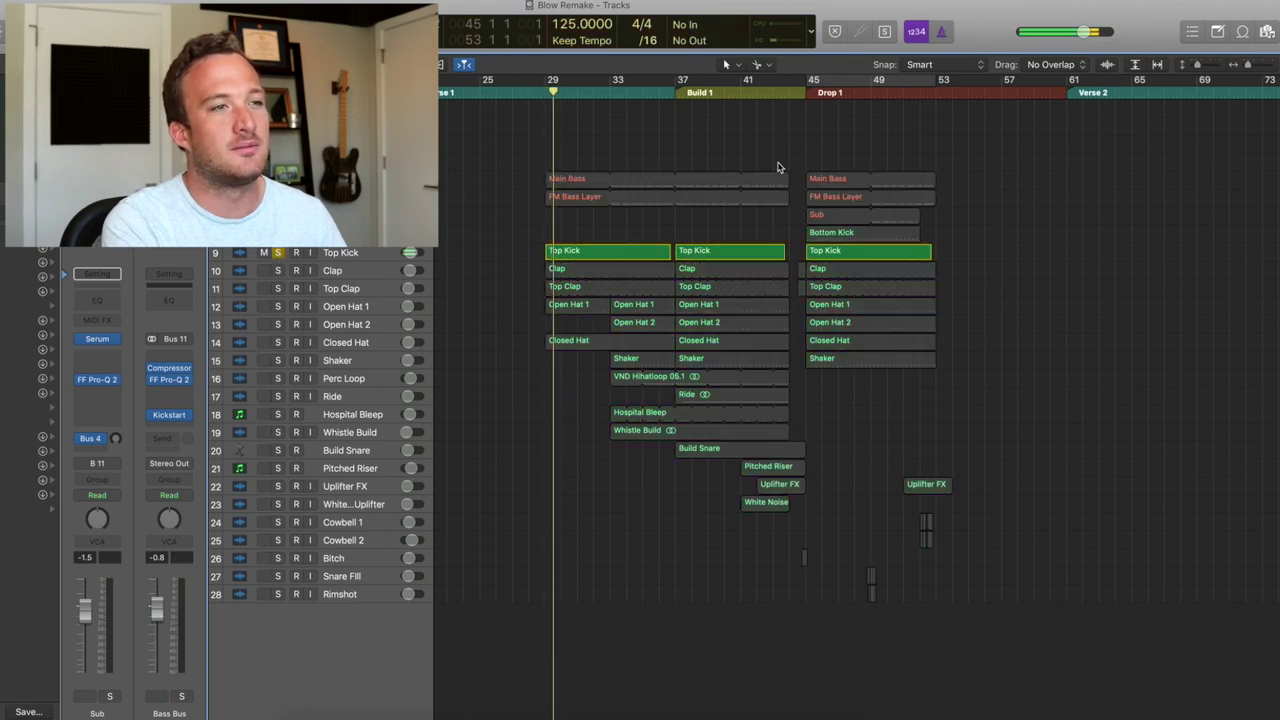
key(alt+period)
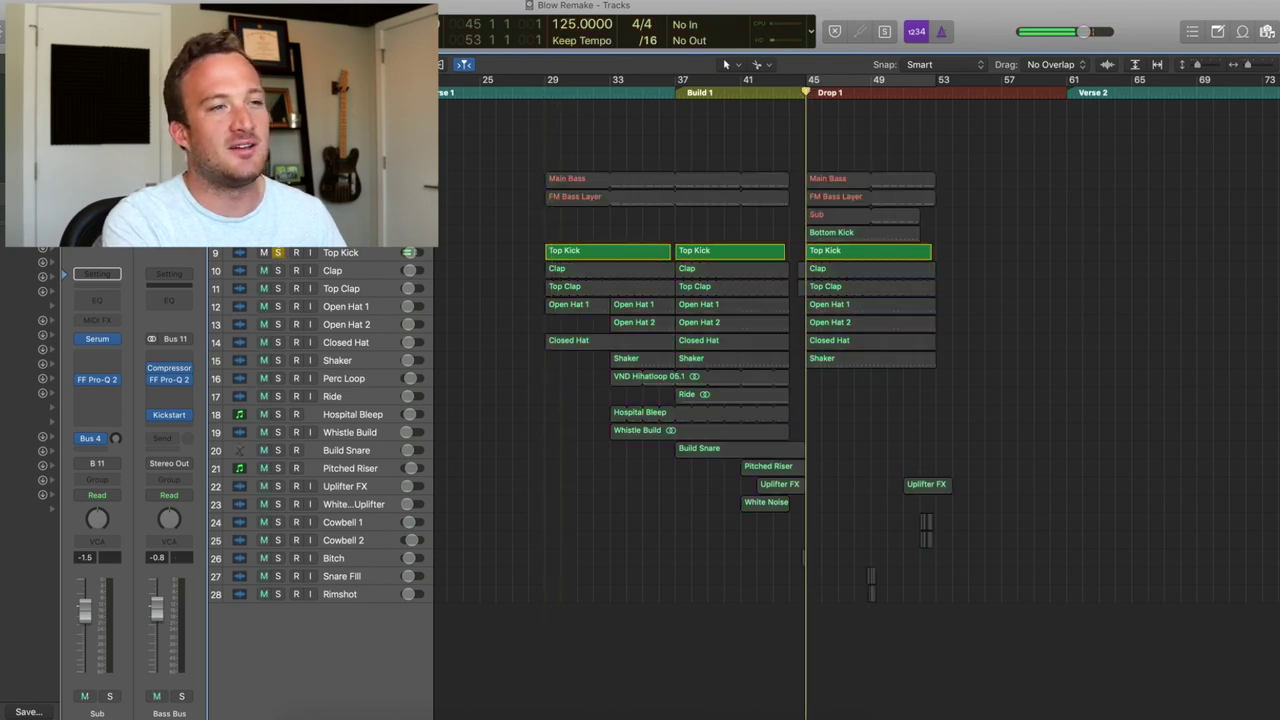
key(s)
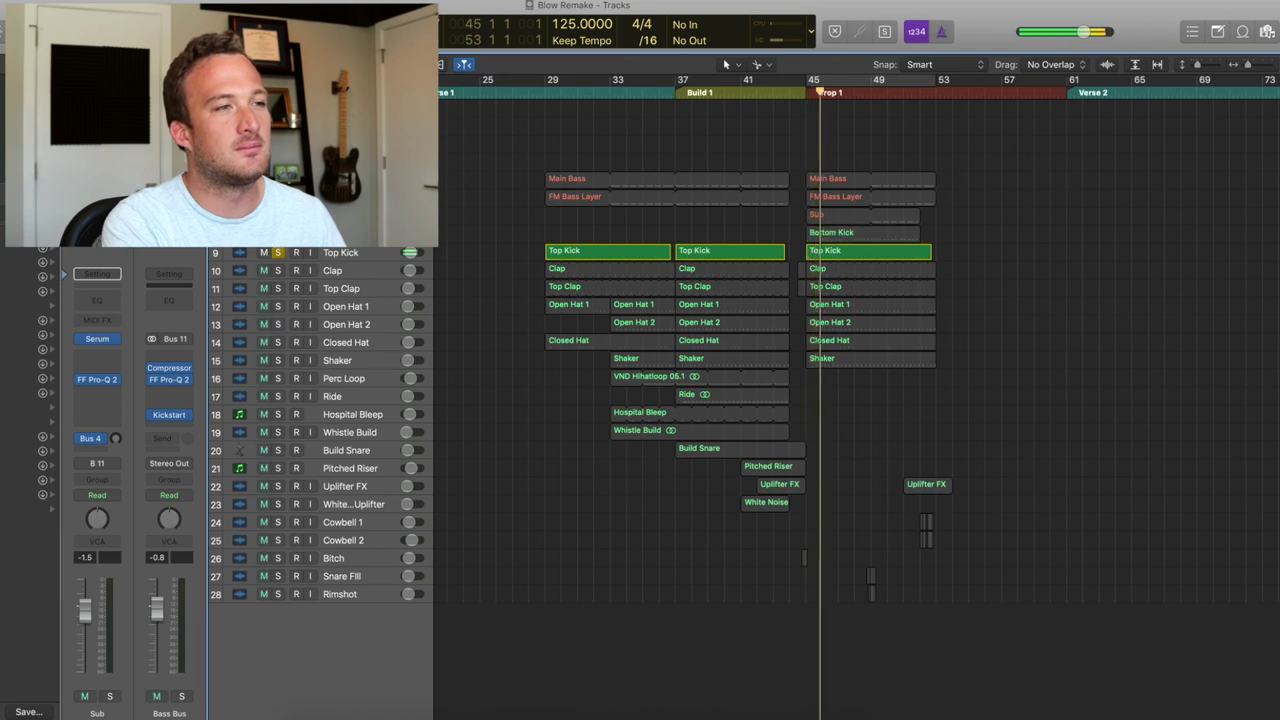
key(space)
click(269, 255)
click(275, 254)
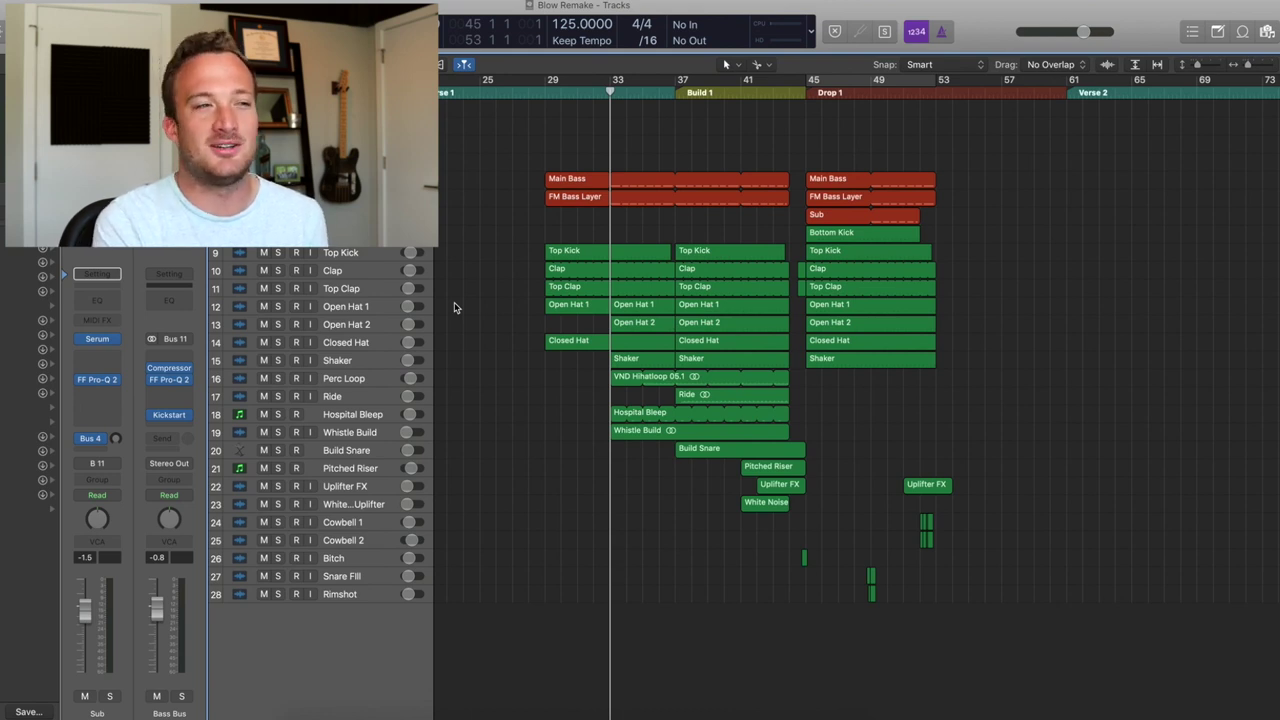
click(668, 96)
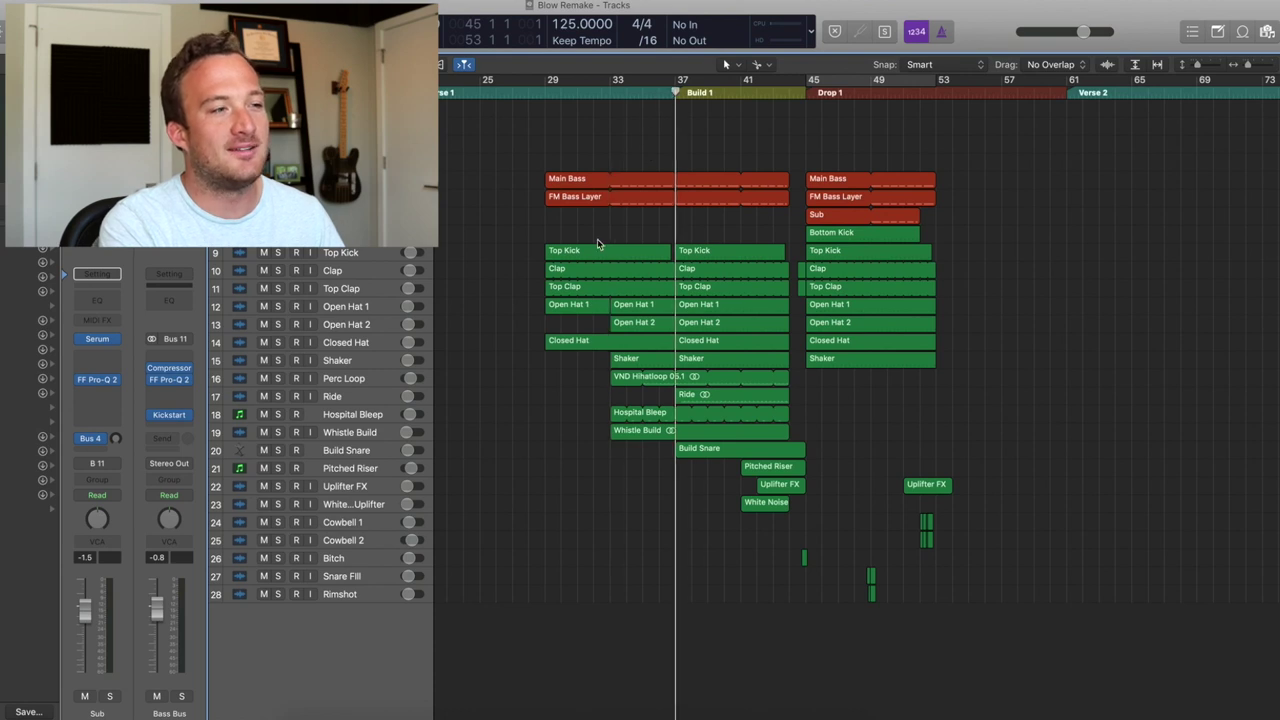
Solo and play the Build Snare, opening its region in the Piano Roll.
click(278, 450)
key(space)
click(716, 452)
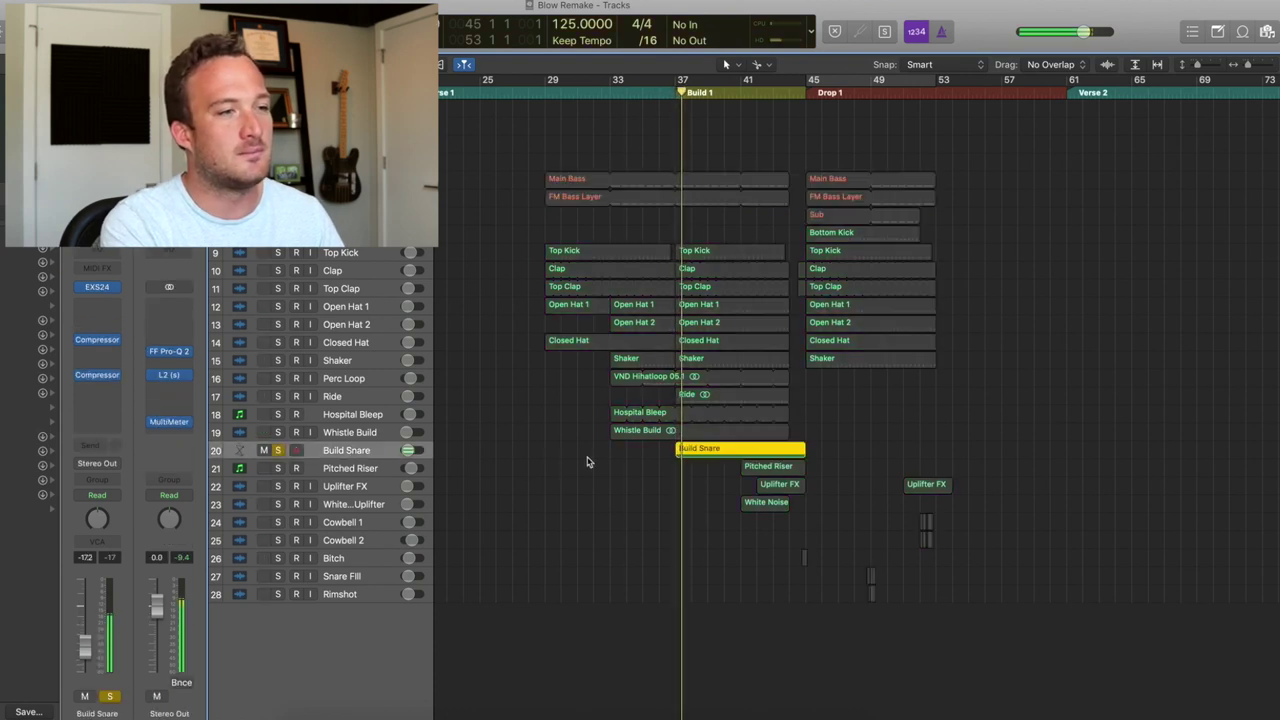
double_click(716, 452)
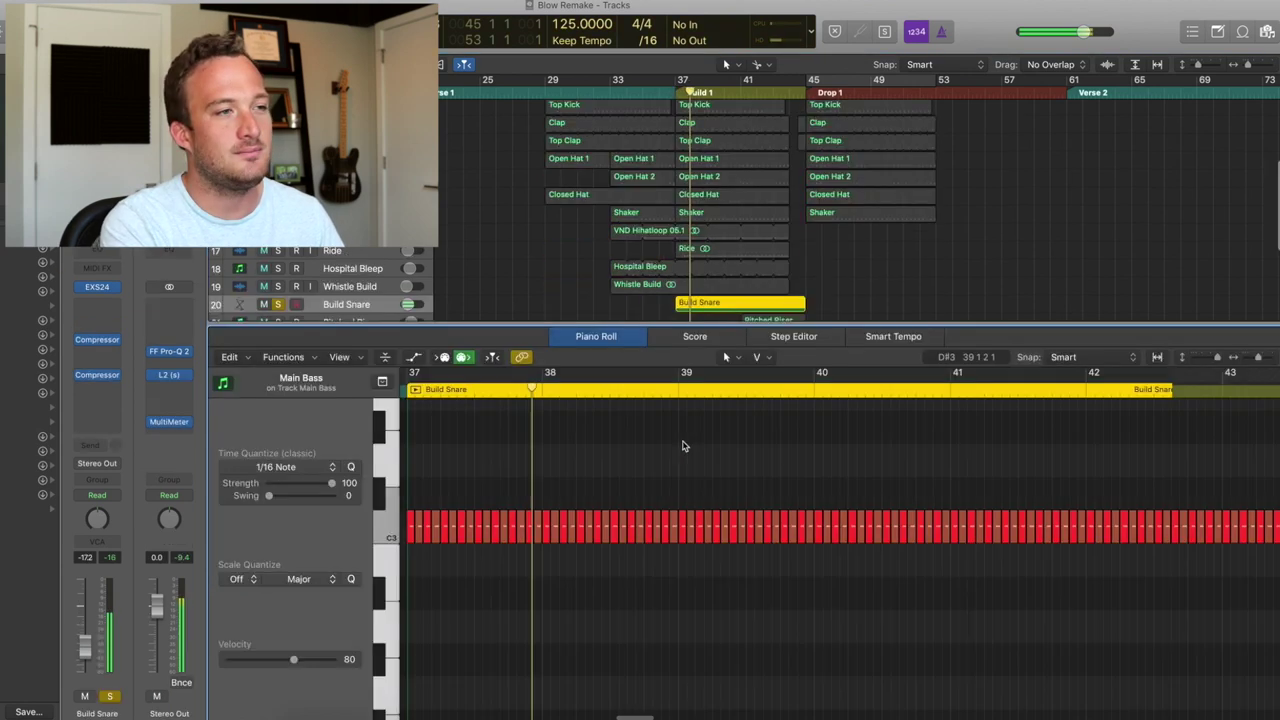
Show the Build Snare's Pitch Bend automation rising 0 to 63 and play it from the region start.
click(414, 358)
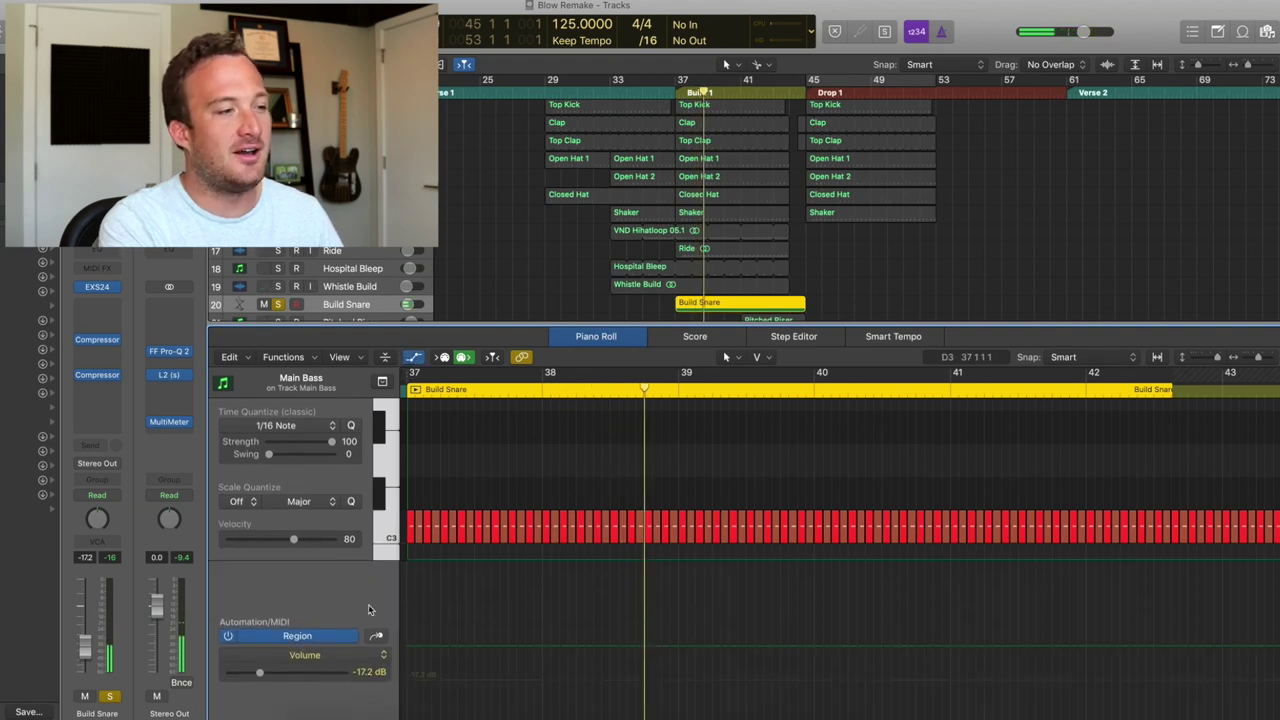
click(303, 655)
click(345, 648)
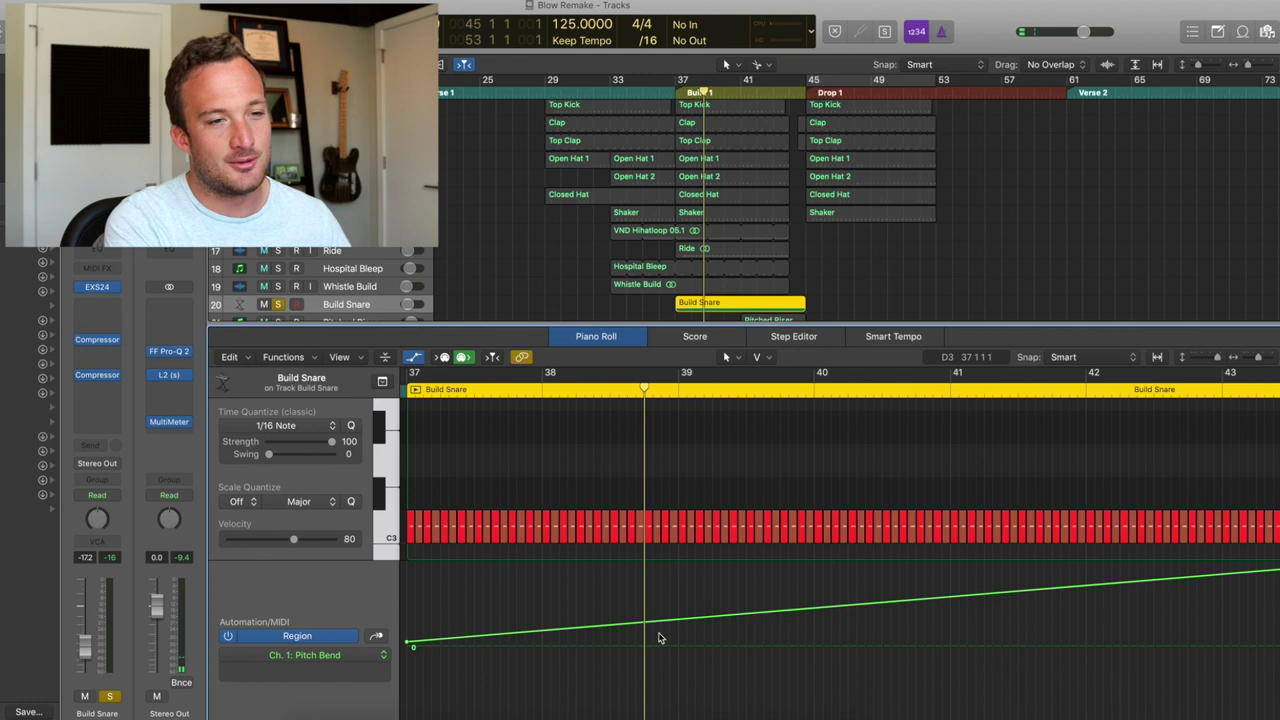
key(z)
key(shift+space)
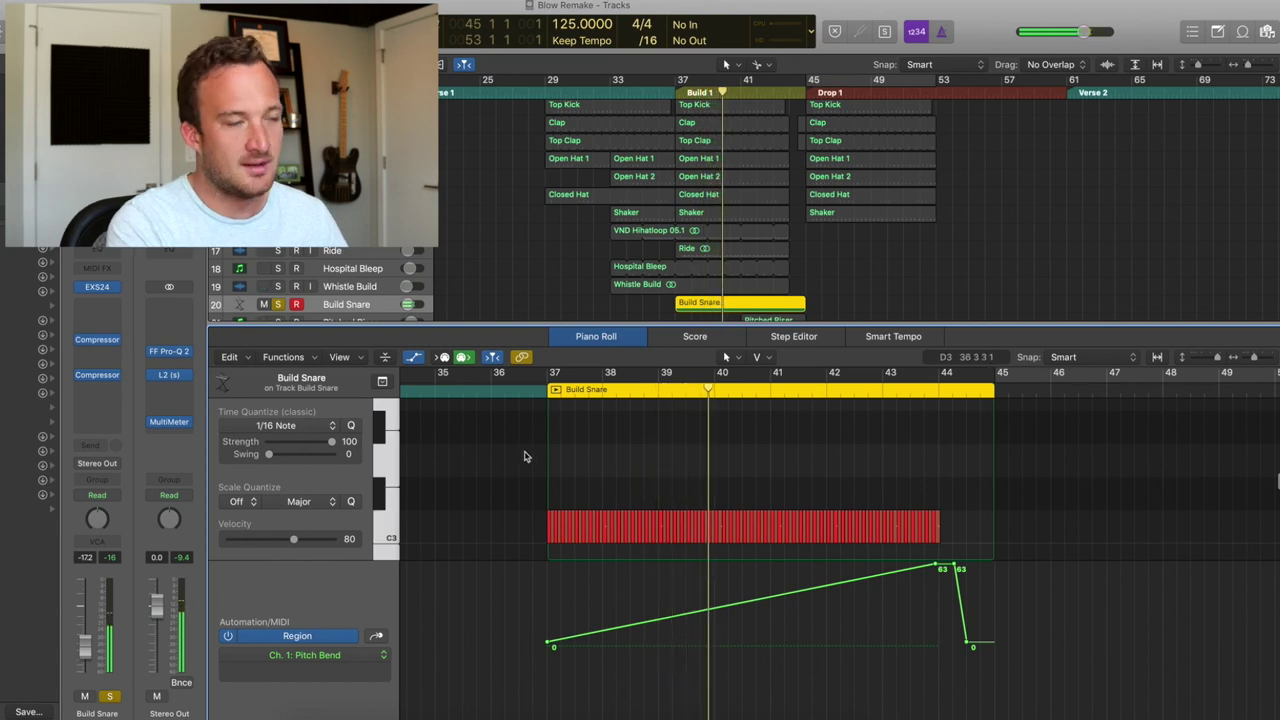
mouse_move(101, 341)
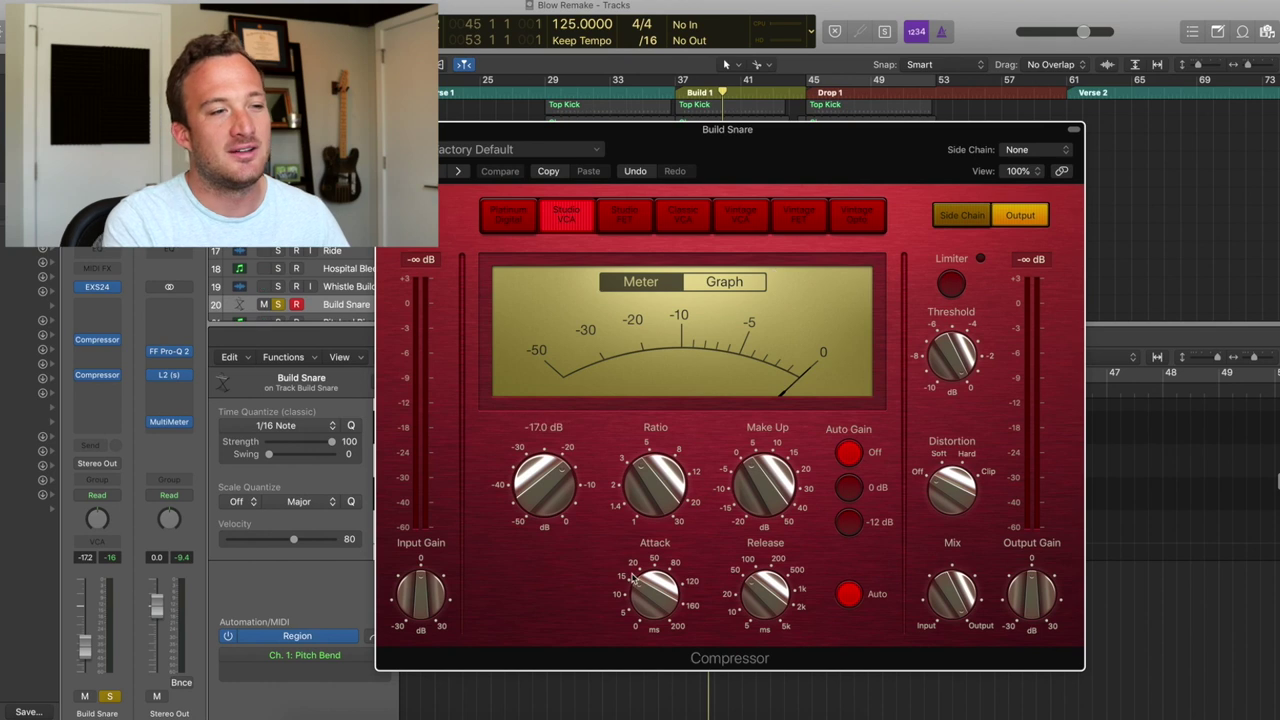
Set the Build Snare compressor attack to 16.5 ms, then unmute, solo and play the Build Snare.
drag(632, 577, 632, 580)
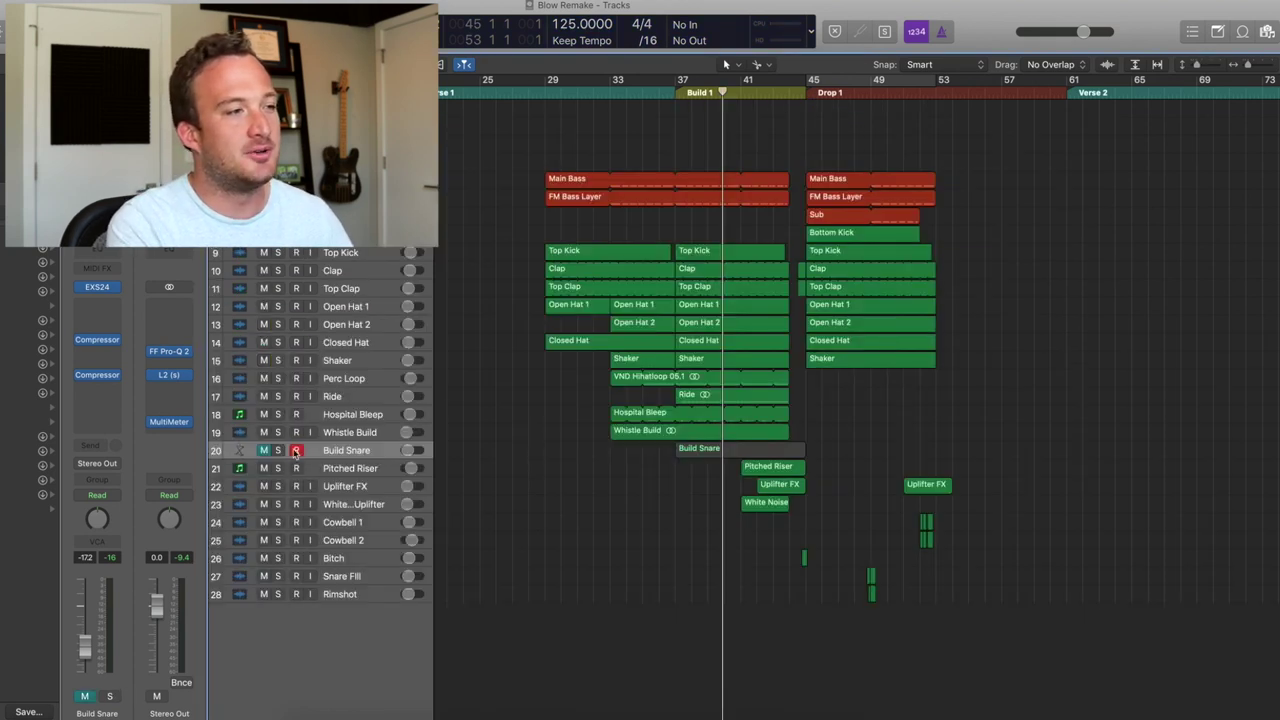
click(266, 450)
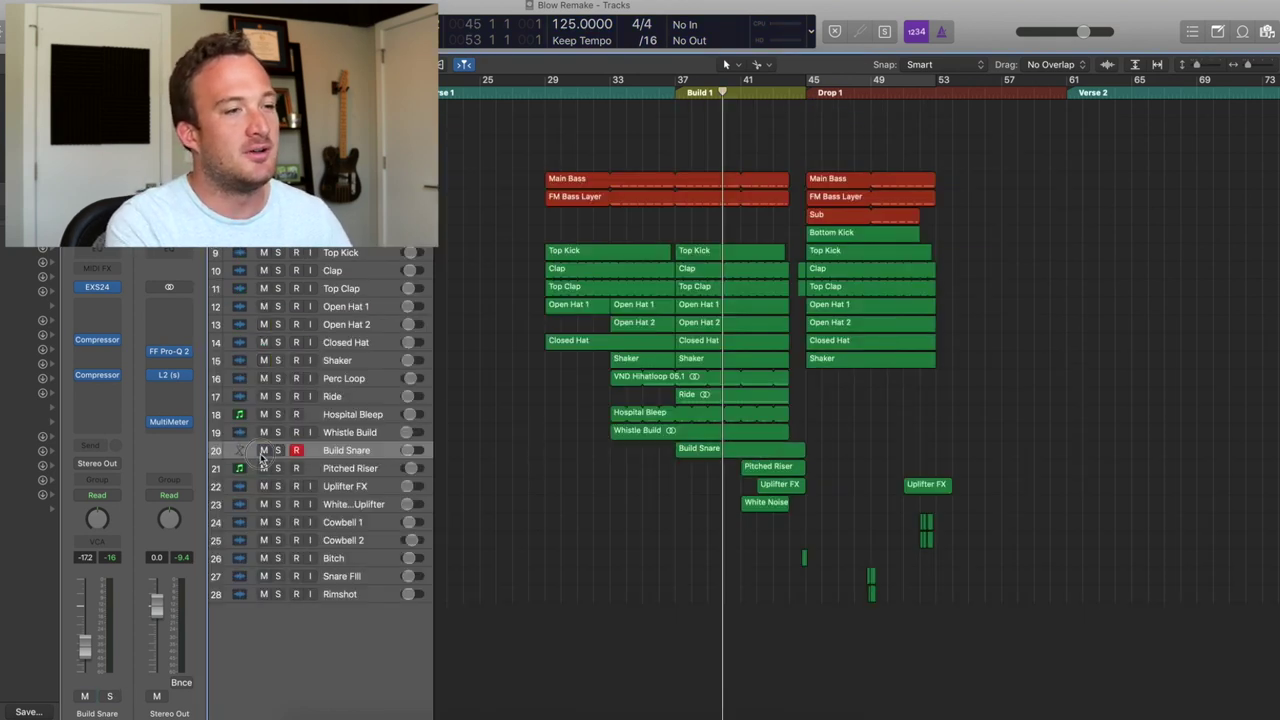
key(super+Right)
key(super+Right)
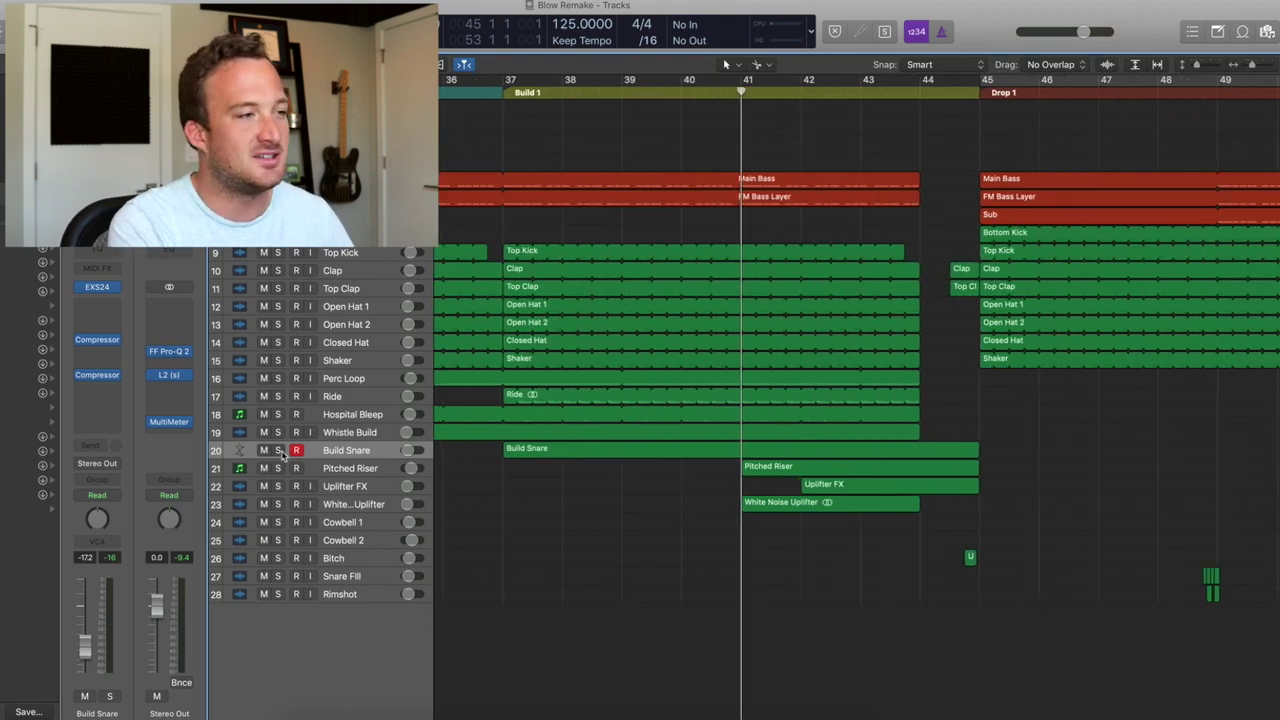
click(278, 450)
key(space)
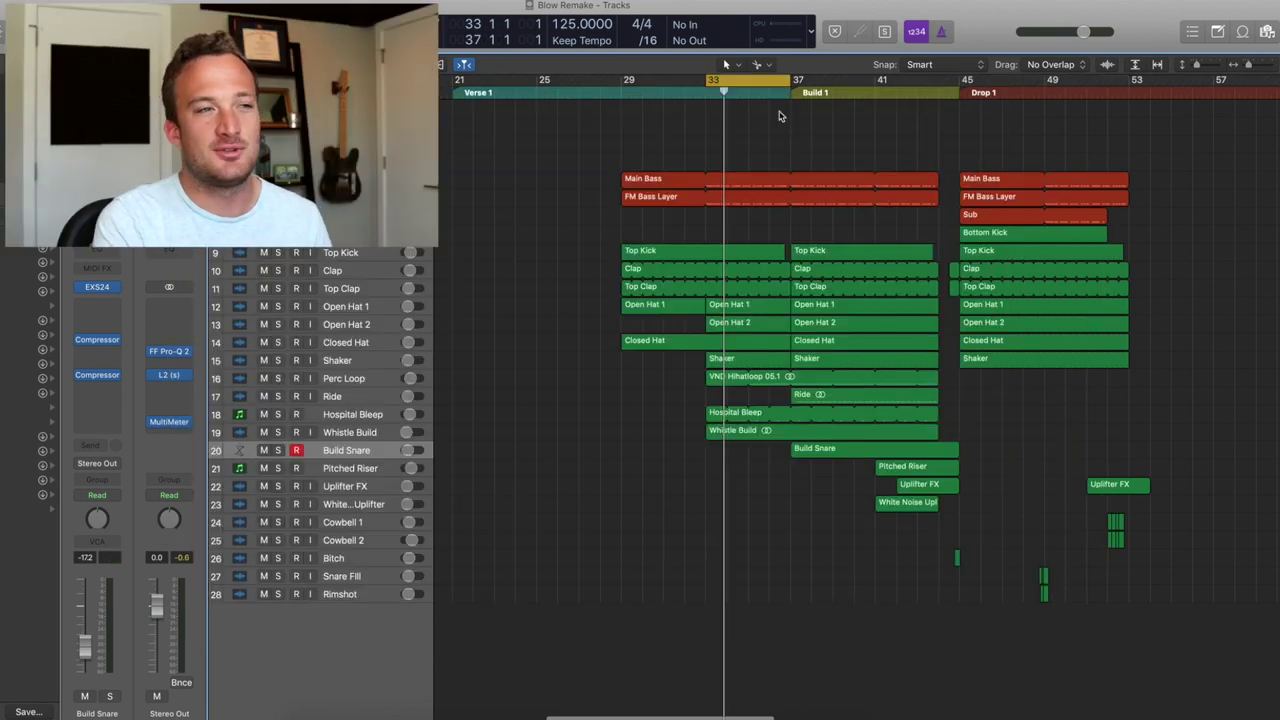
Audition Clap and Top Clap soloed from bar 33, then swap the solos to Open Hat 1, Open Hat 2 and Closed Hat.
drag(281, 272, 279, 289)
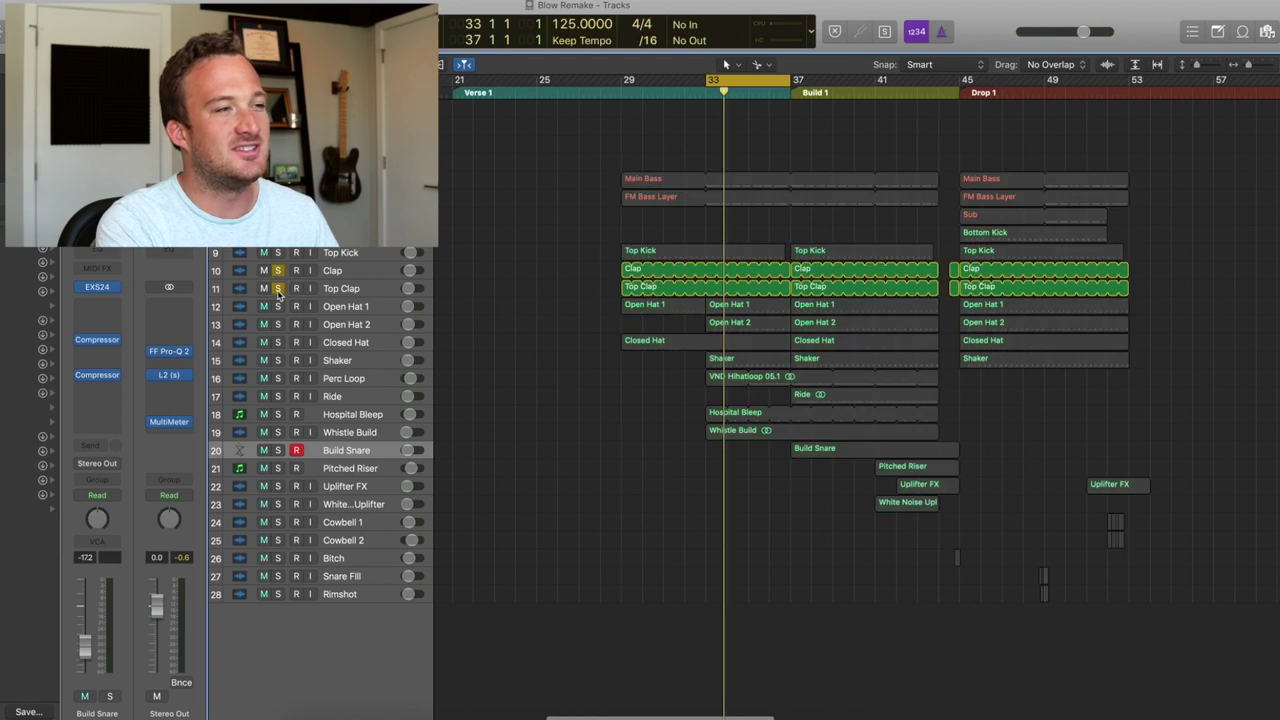
key(space)
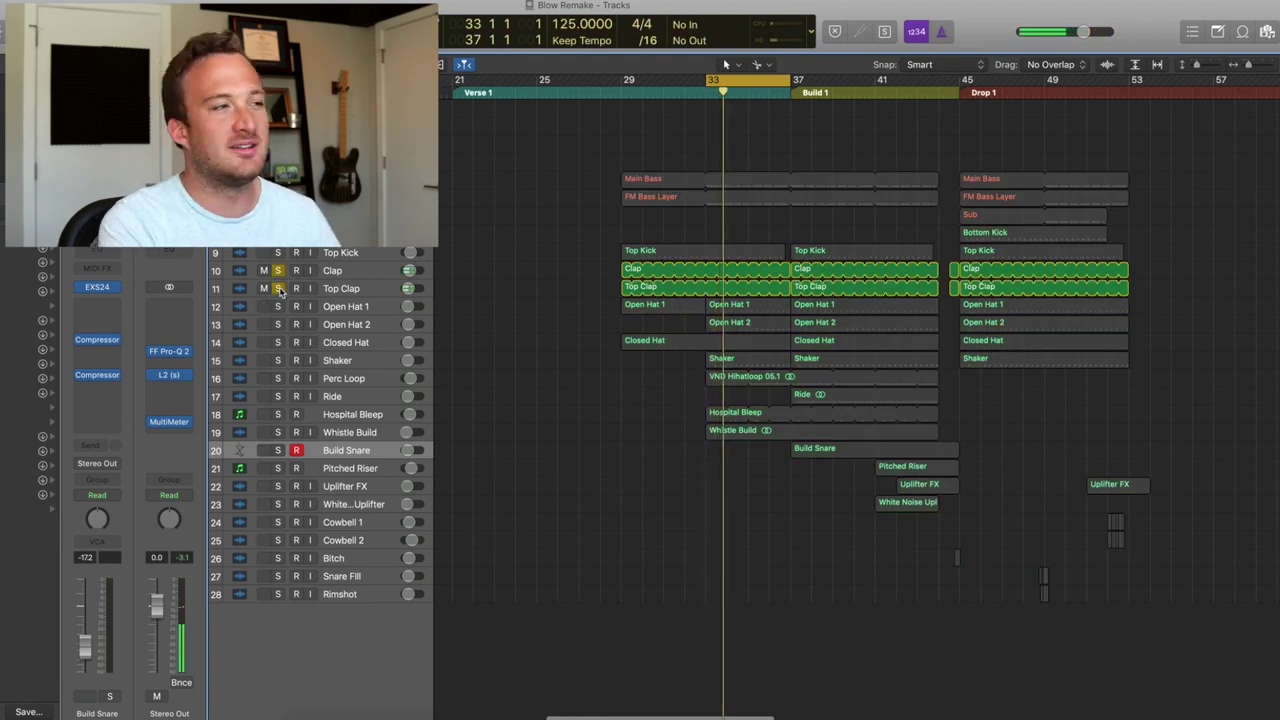
click(278, 271)
click(278, 289)
click(278, 307)
drag(279, 313, 279, 361)
click(279, 361)
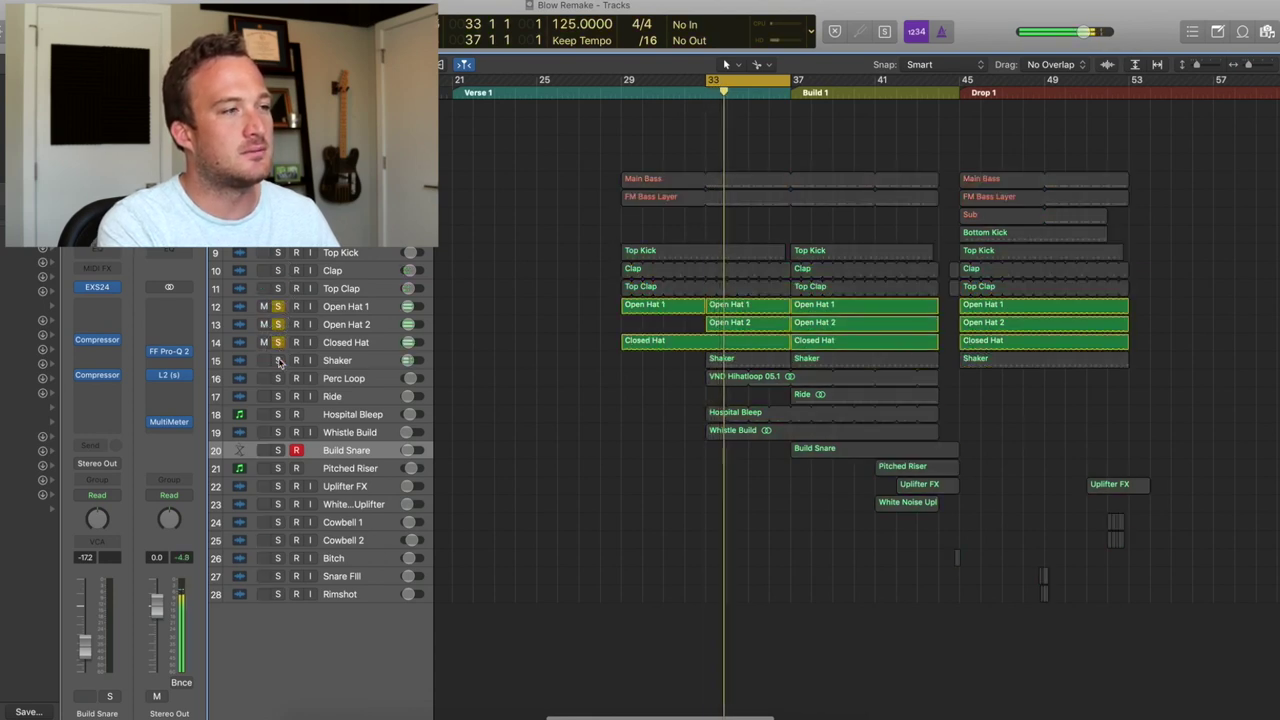